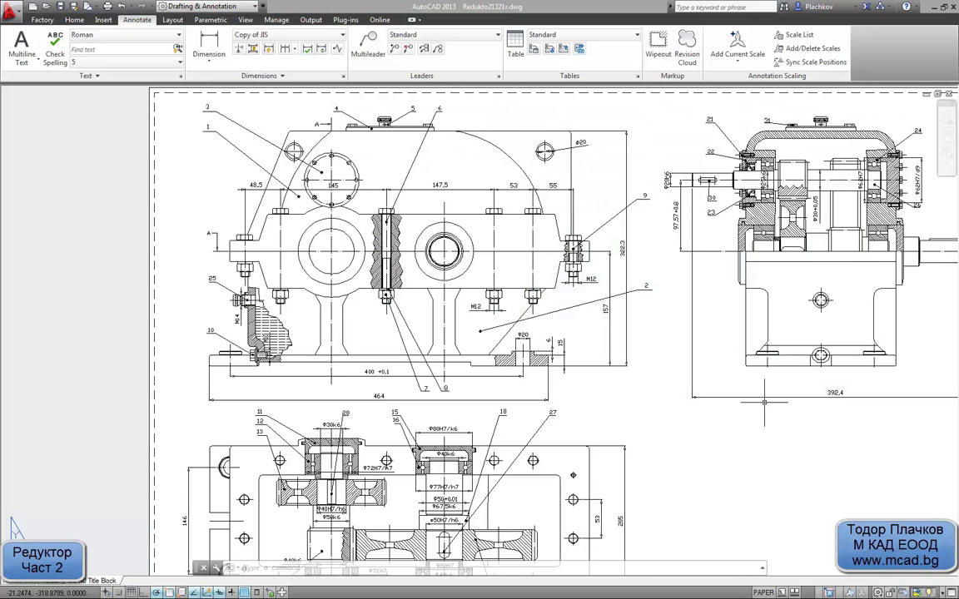
# Zoom into the reducer drawing's side view, zoom back out, and return to the Inventor housing part
pyautogui.scroll(2, 874, 300)
pyautogui.scroll(1, 874, 300)
pyautogui.scroll(3, 874, 299)
pyautogui.moveTo(676, 399)
pyautogui.mouseDown(button='middle')
pyautogui.moveTo(662, 443)
pyautogui.moveTo(519, 546)
pyautogui.mouseUp(button='middle')
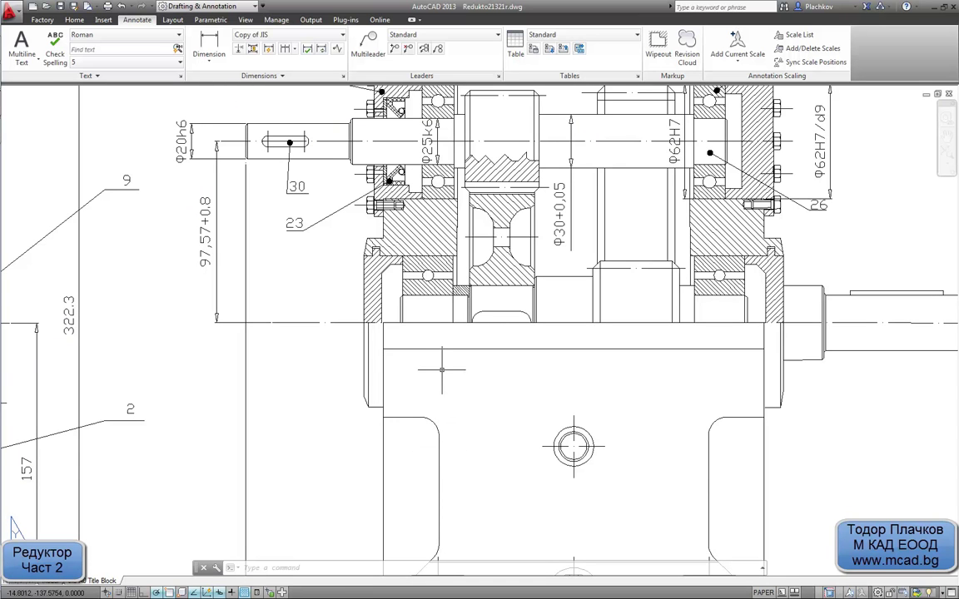
pyautogui.scroll(-2, 443, 398)
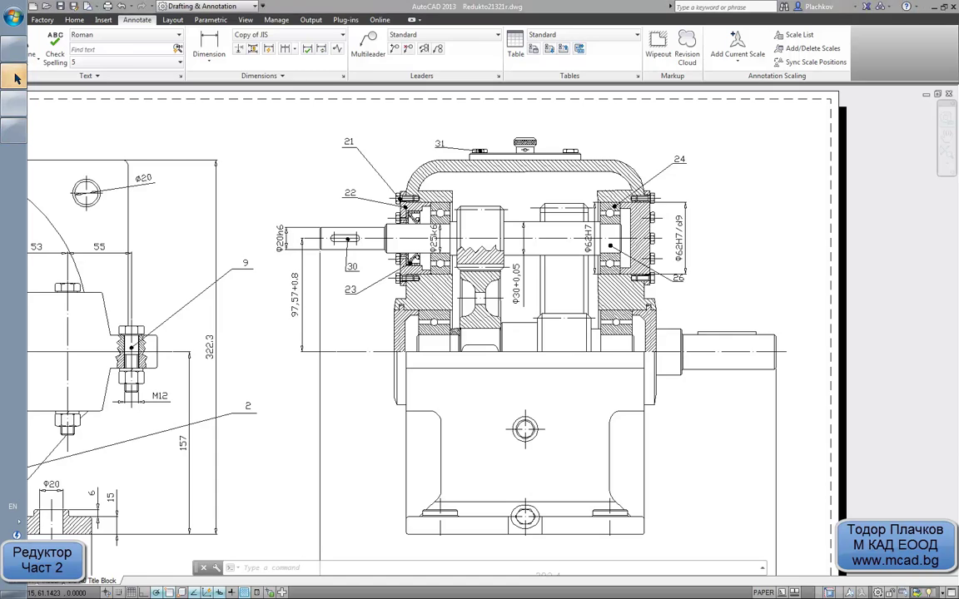
pyautogui.click(13, 129)
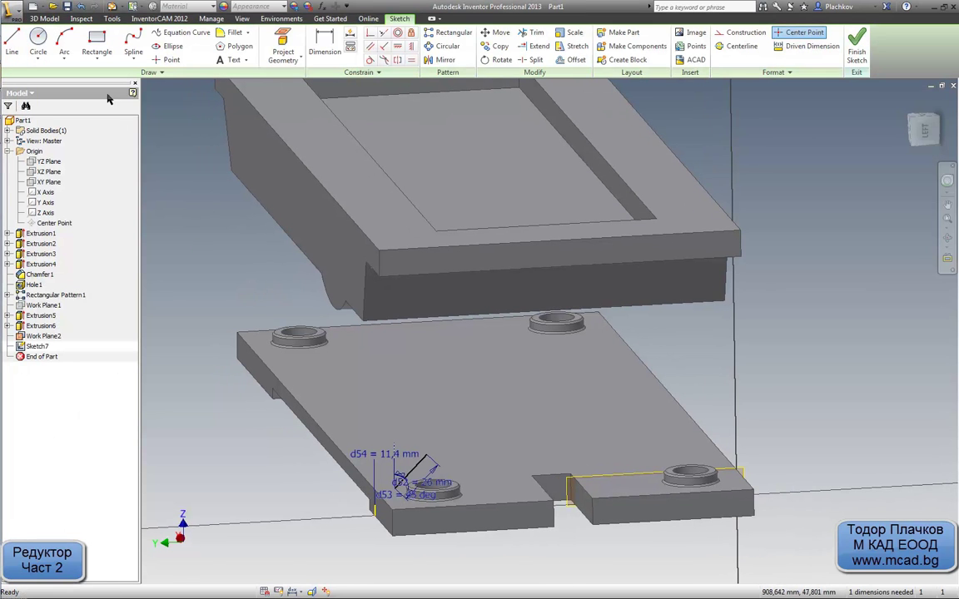
# Draw a sketch line from the angled line's endpoint up to the upper block's underside
pyautogui.click(12, 44)
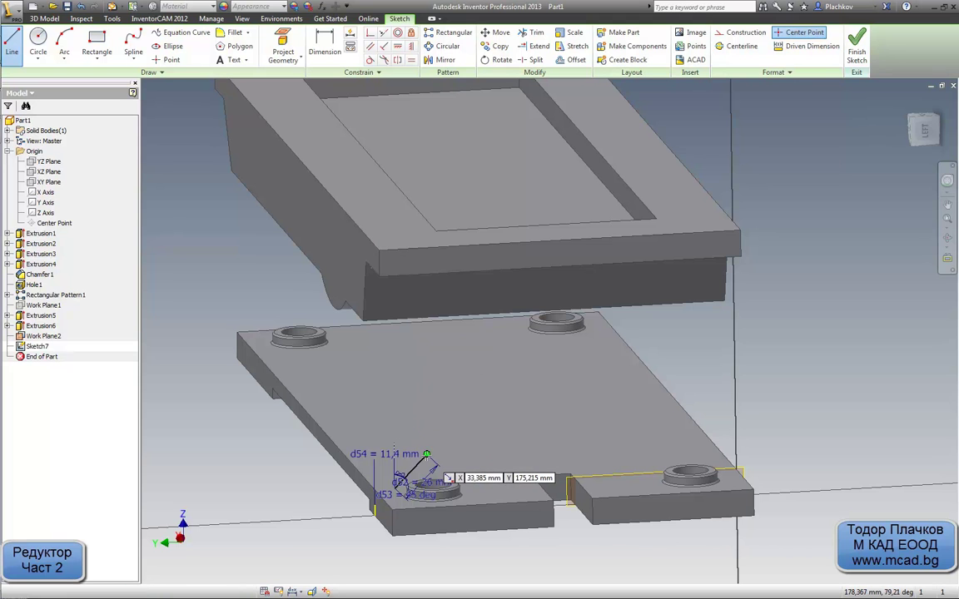
pyautogui.click(426, 453)
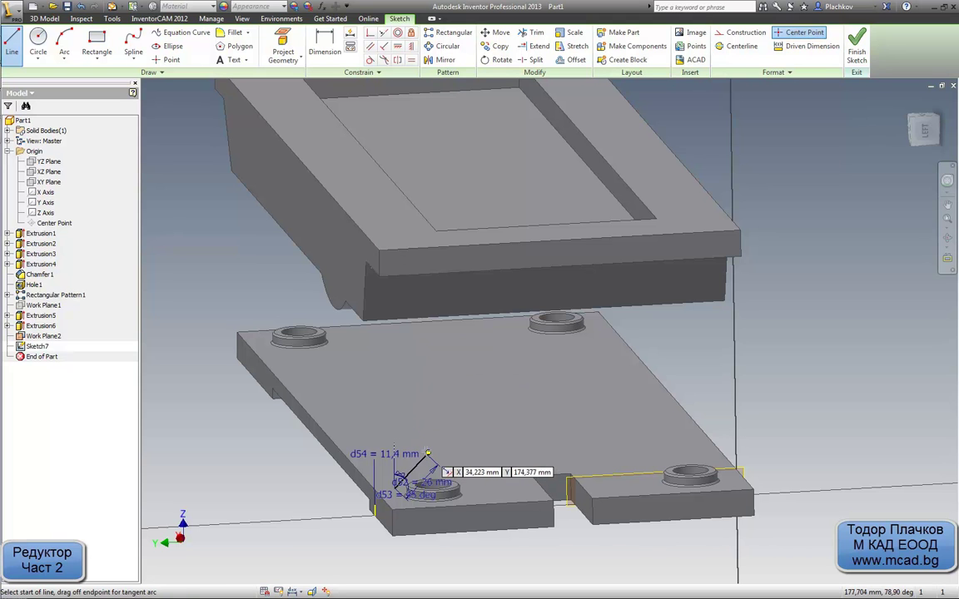
pyautogui.press('Escape')
pyautogui.click(426, 455)
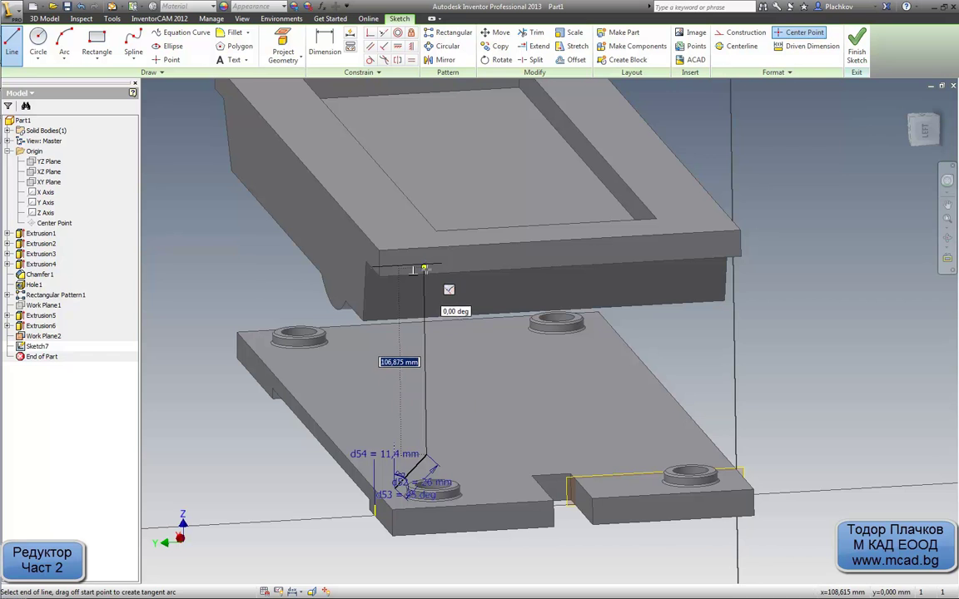
pyautogui.press('F5')
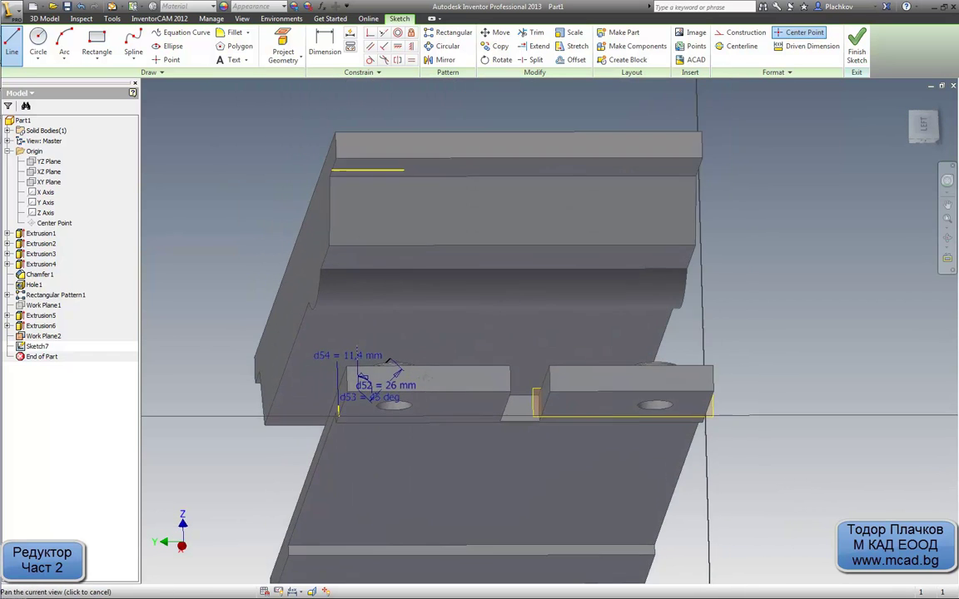
pyautogui.scroll(3, 397, 254)
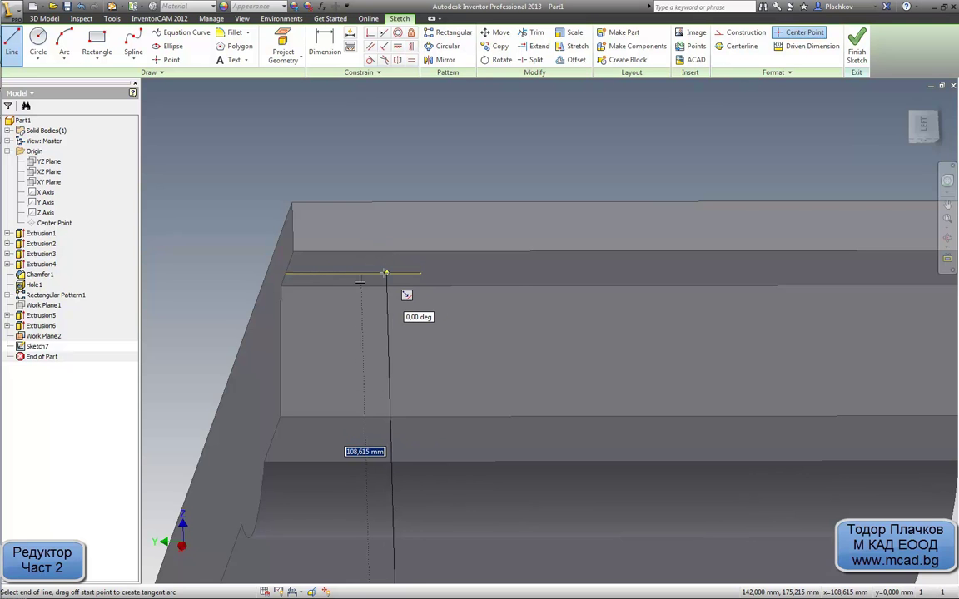
pyautogui.scroll(-3, 386, 273)
pyautogui.moveTo(385, 273)
pyautogui.keyDown('shift'); pyautogui.mouseDown(button='middle')
pyautogui.moveTo(425, 376)
pyautogui.moveTo(438, 377)
pyautogui.moveTo(369, 390)
pyautogui.mouseUp(button='middle'); pyautogui.keyUp('shift')
pyautogui.scroll(3, 425, 376)
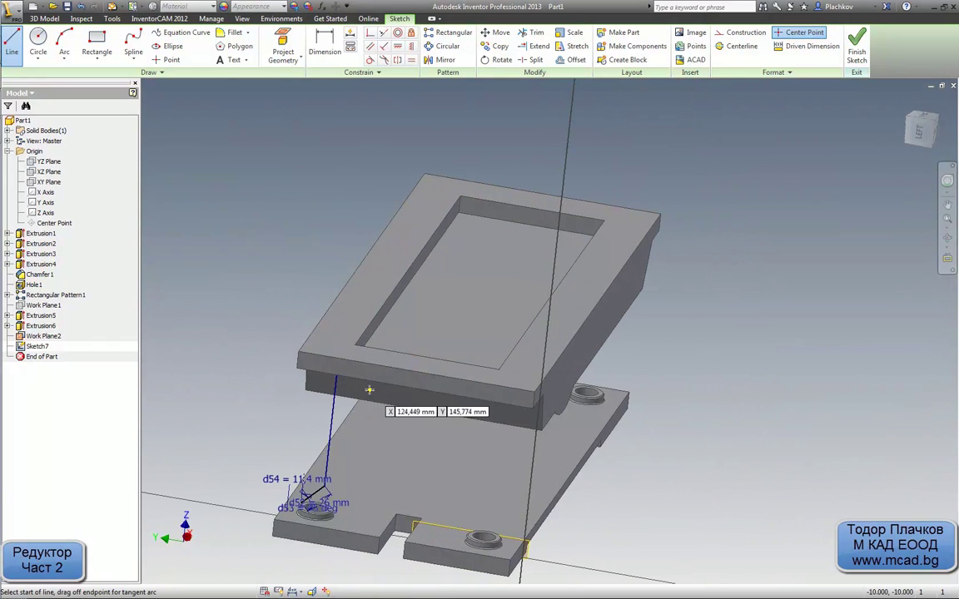
# End the line and start projecting part edges into Sketch7
pyautogui.press('Escape')
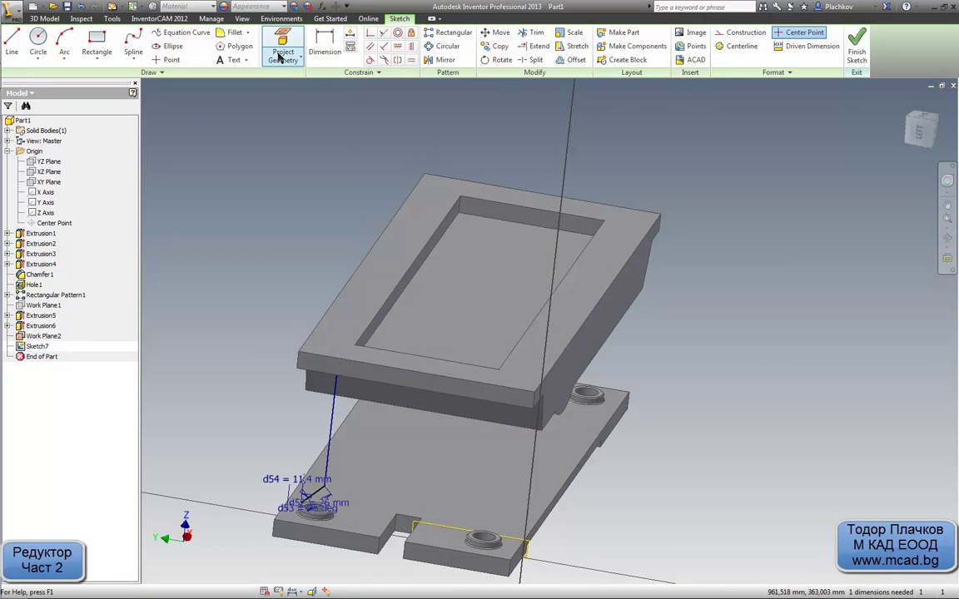
pyautogui.click(281, 42)
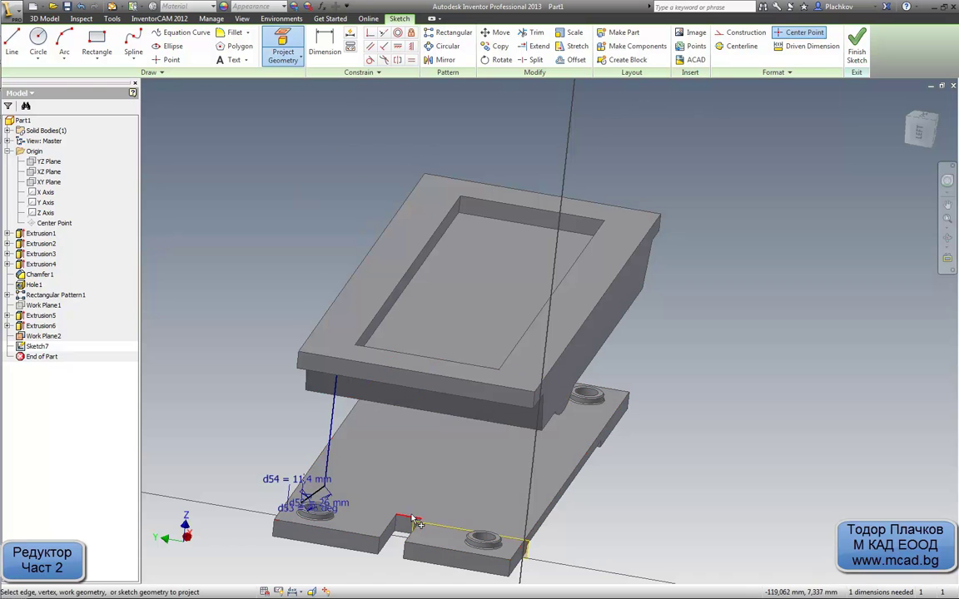
pyautogui.scroll(1, 408, 522)
pyautogui.scroll(1, 406, 517)
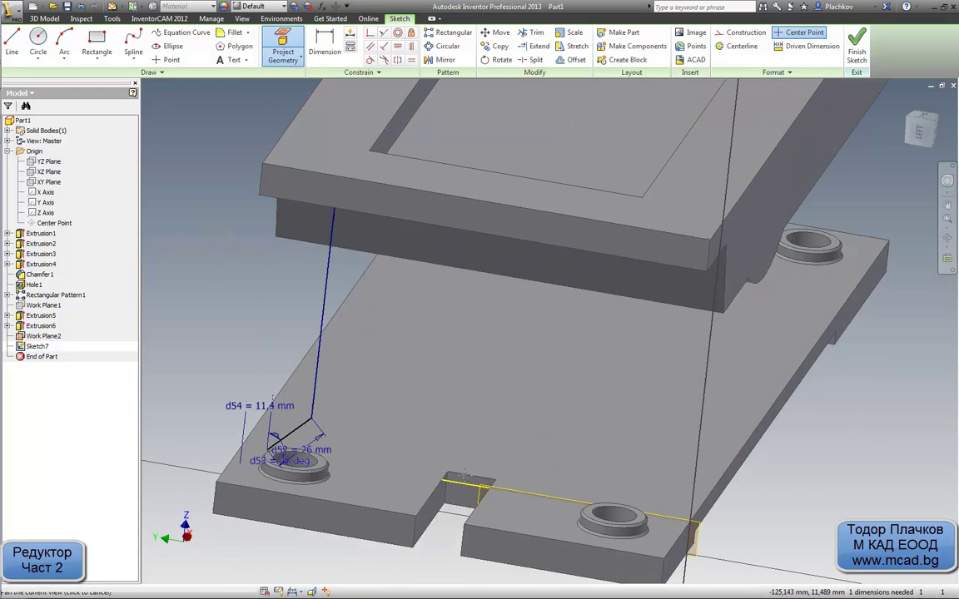
pyautogui.scroll(1, 399, 500)
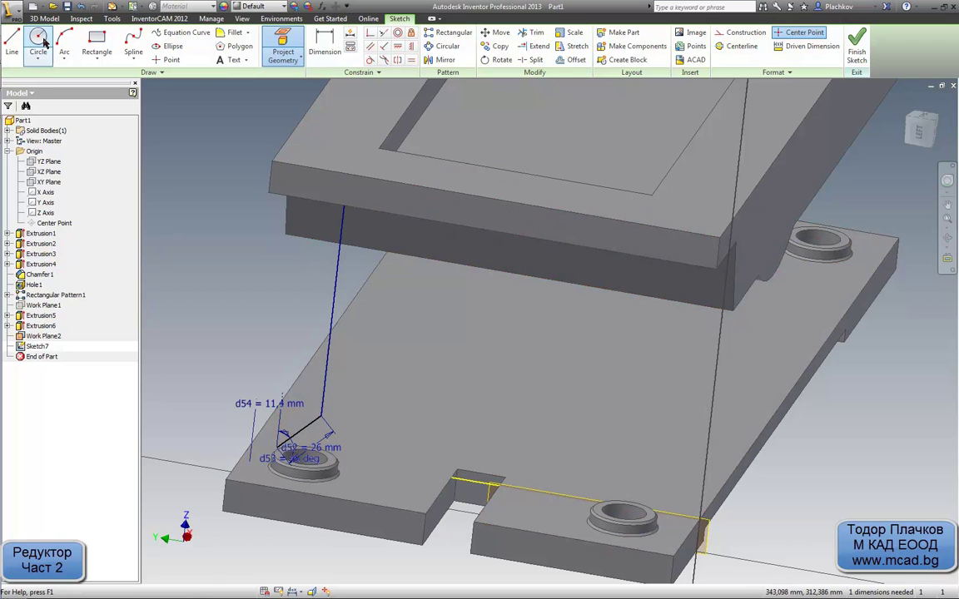
# Draw a construction centreline rising from the notch edge
pyautogui.click(12, 42)
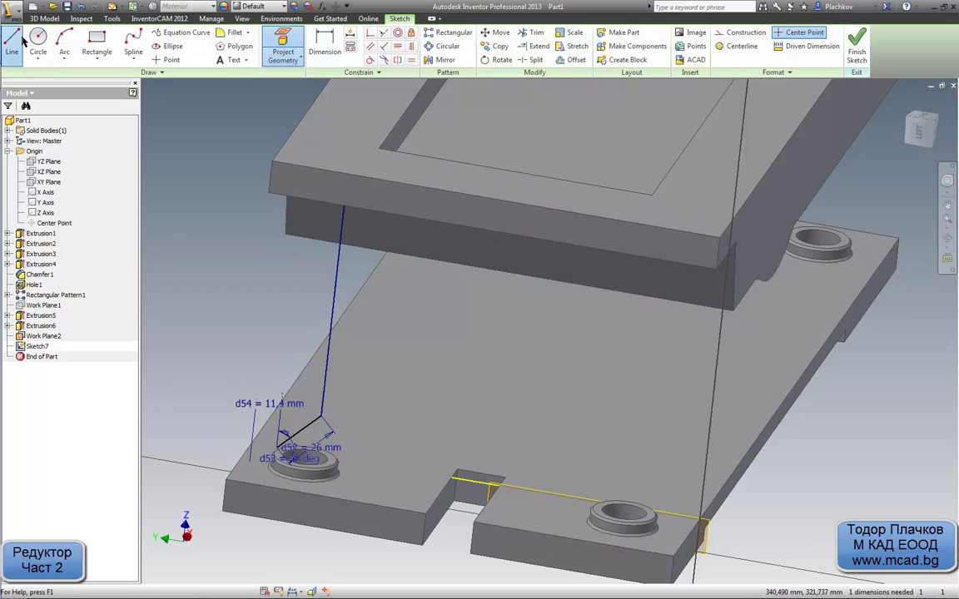
pyautogui.click(725, 32)
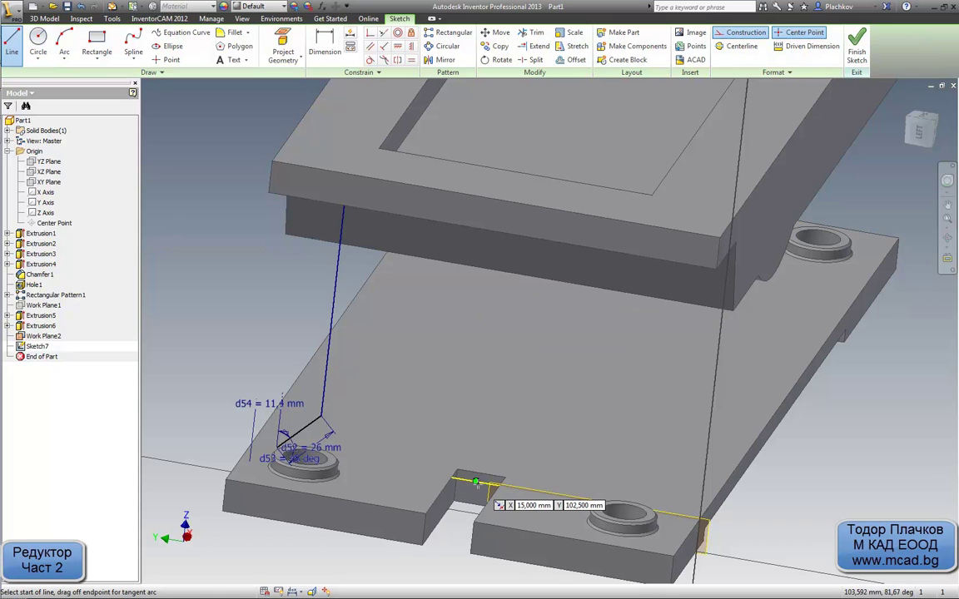
pyautogui.click(476, 482)
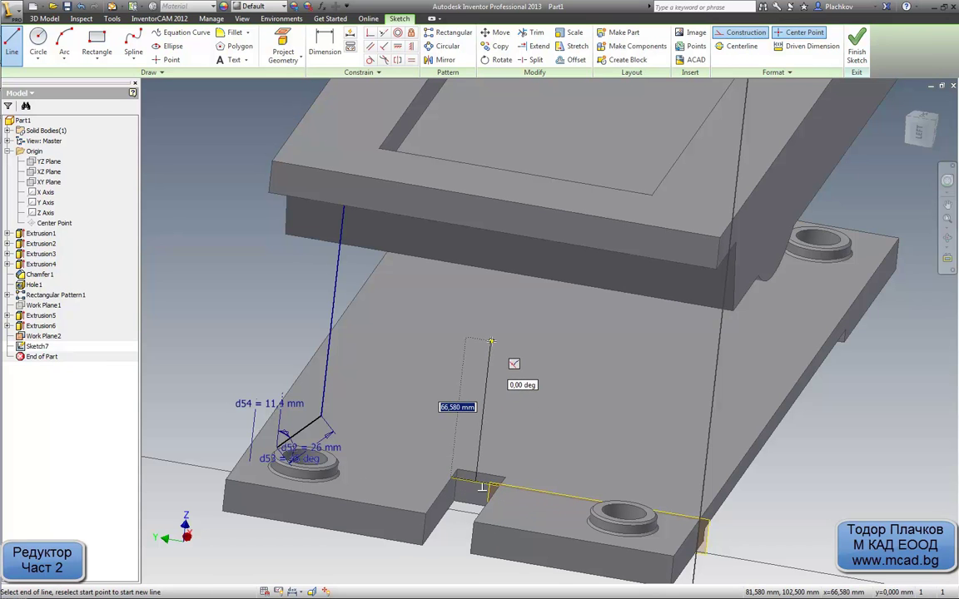
pyautogui.click(490, 343)
pyautogui.press('Escape')
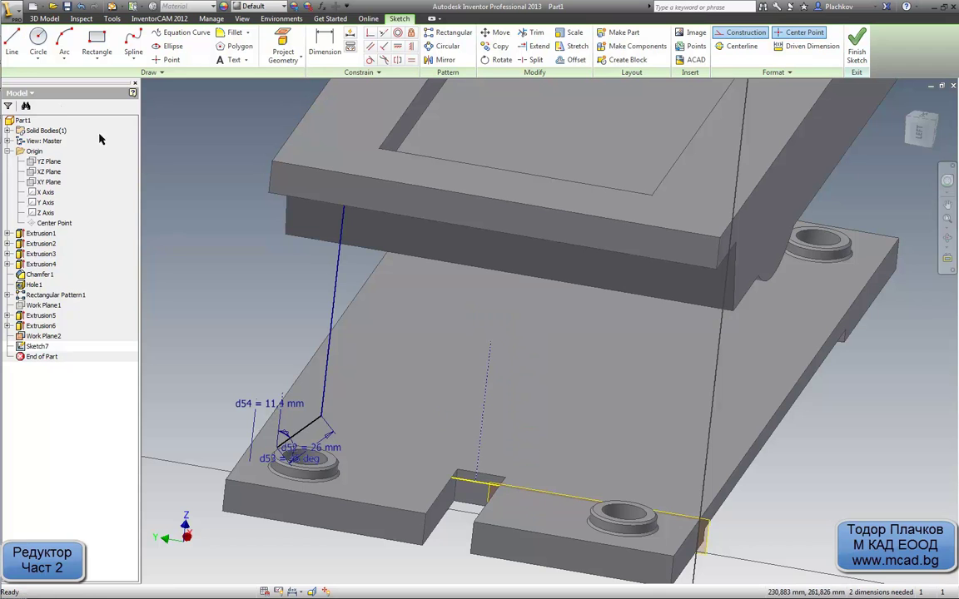
# Mirror the sloped and angled lines across the construction centreline to the right hole
pyautogui.click(447, 60)
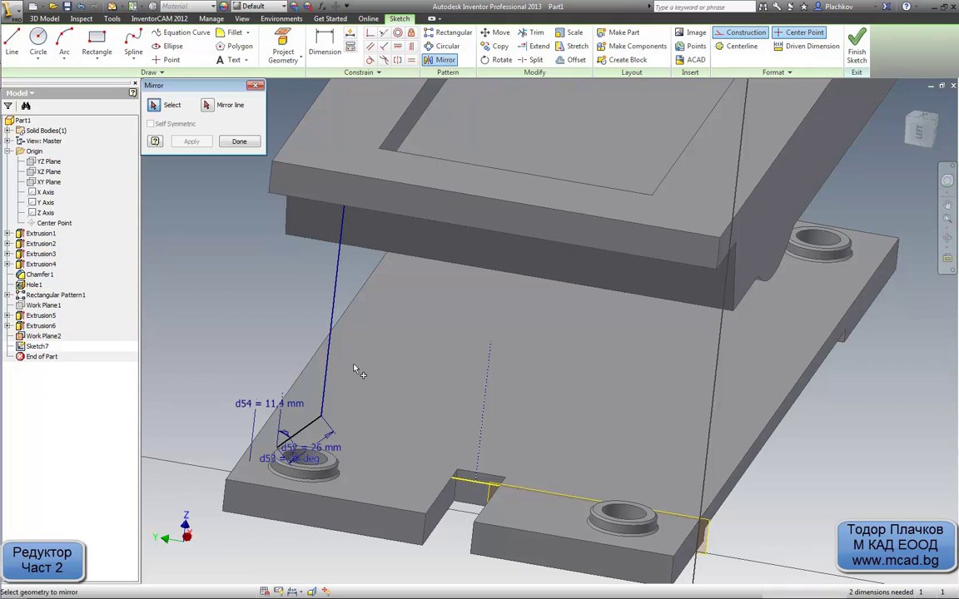
pyautogui.moveTo(329, 464); pyautogui.dragTo(274, 353)
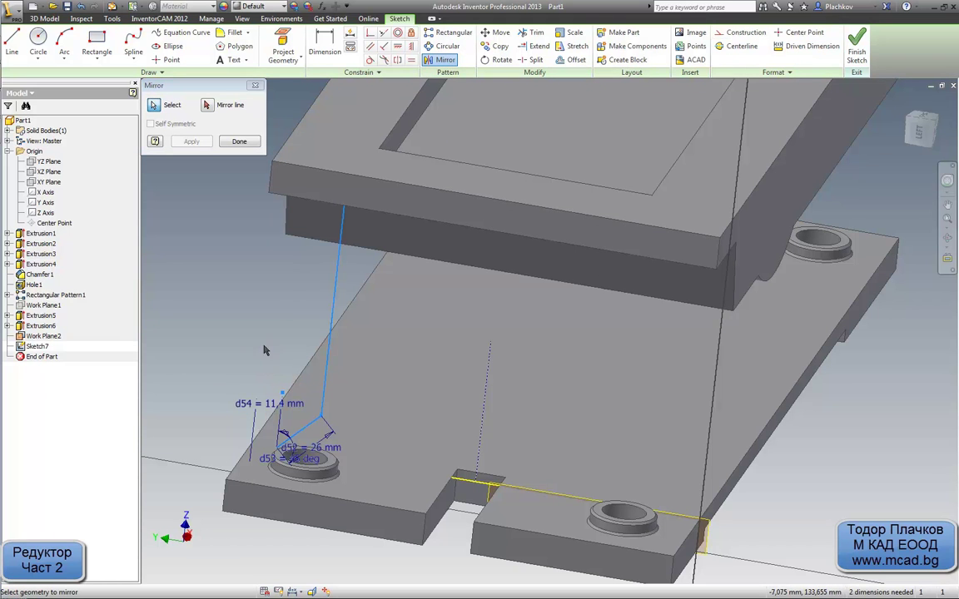
pyautogui.rightClick(267, 350)
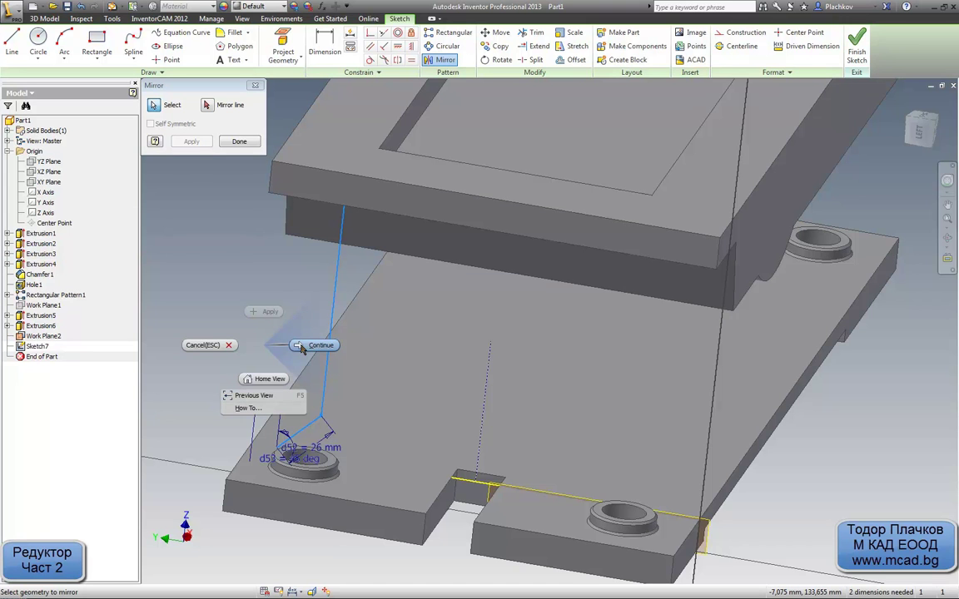
pyautogui.click(302, 347)
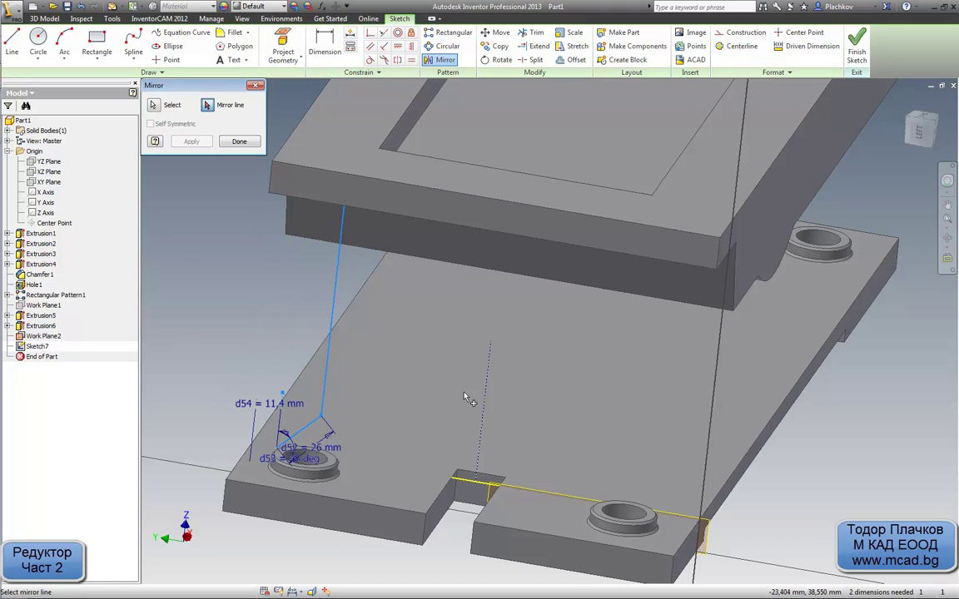
pyautogui.click(485, 391)
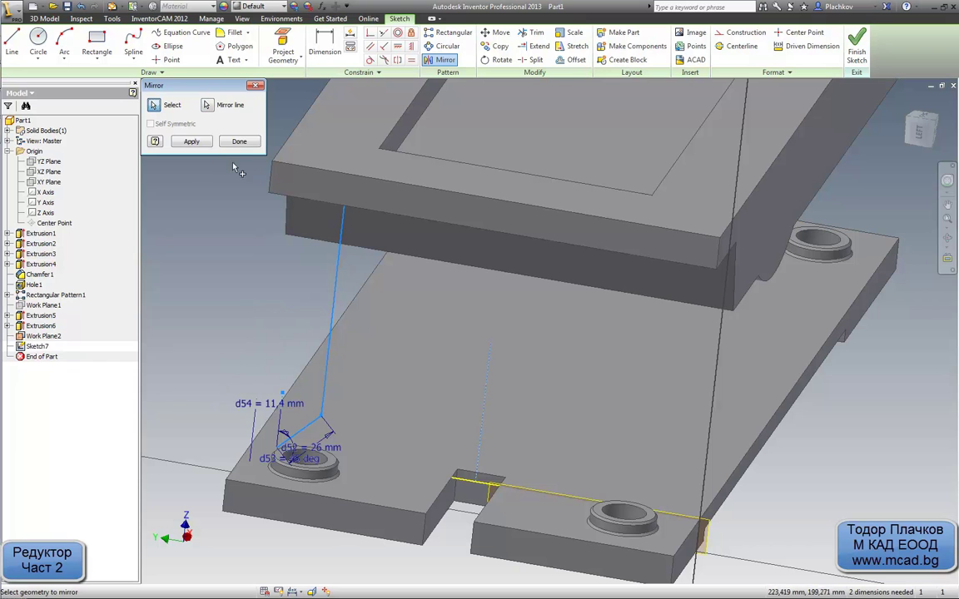
pyautogui.click(191, 142)
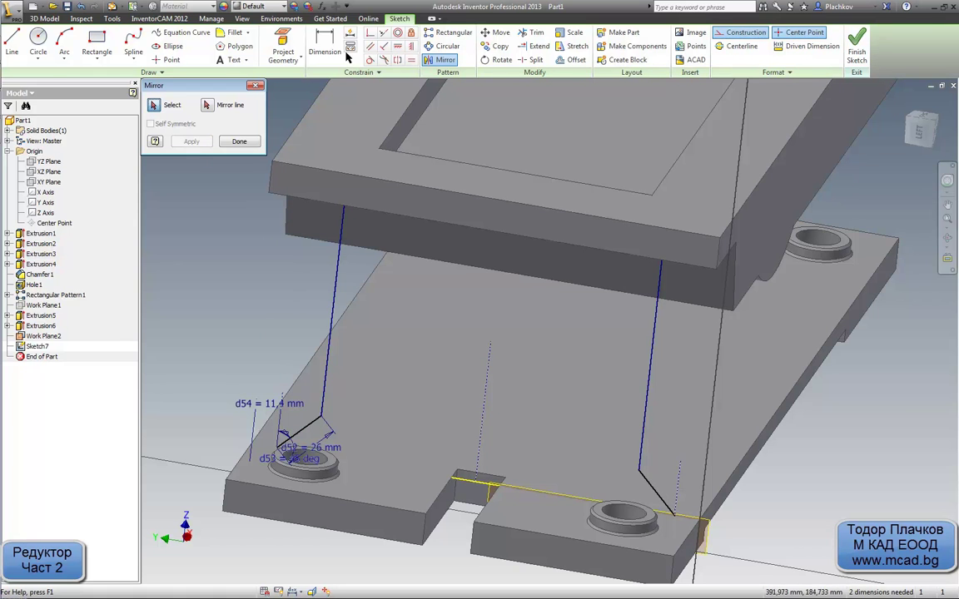
pyautogui.click(13, 40)
pyautogui.click(722, 33)
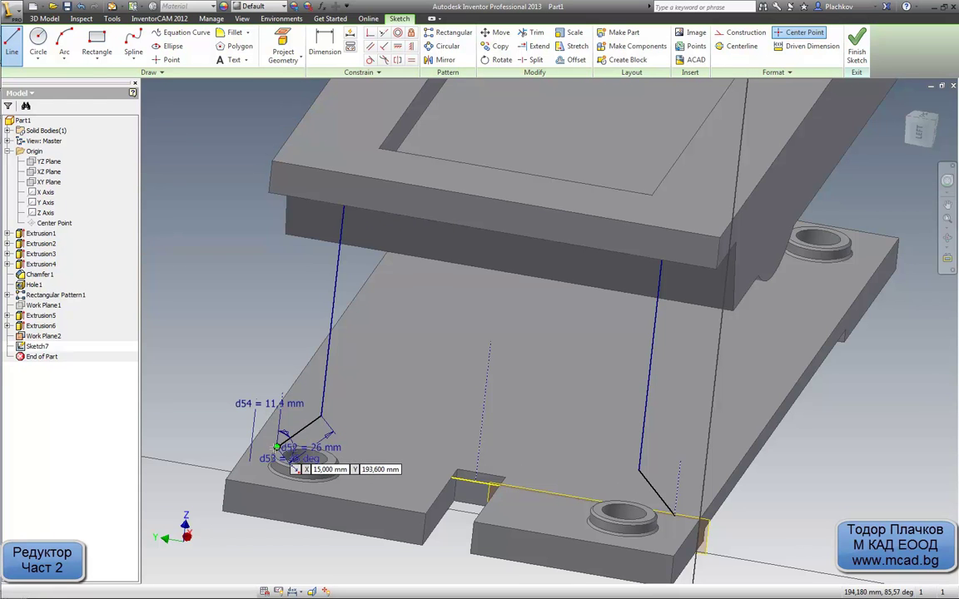
# Draw a line from the left hole's edge across to the right angled line
pyautogui.click(276, 447)
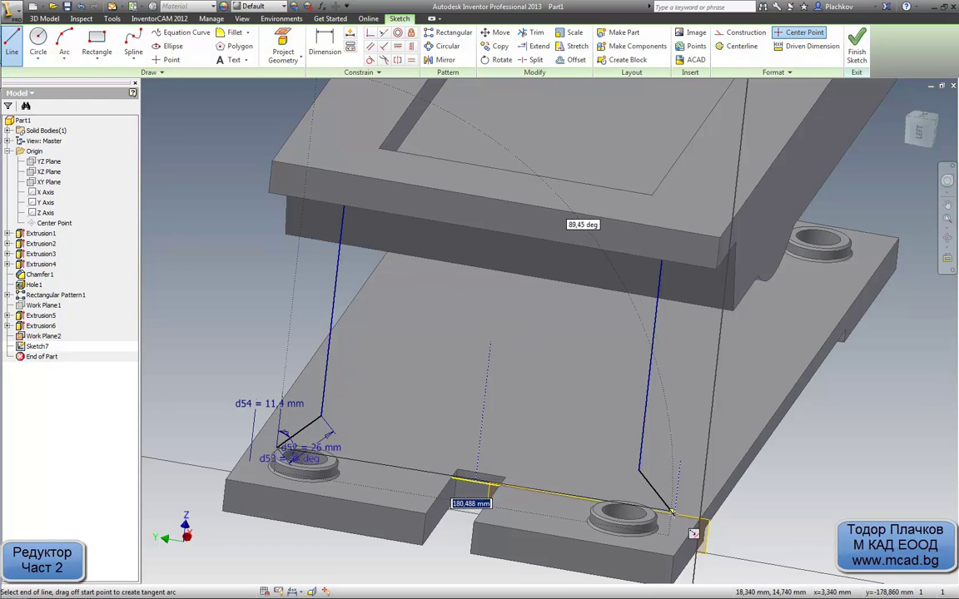
pyautogui.doubleClick(674, 516)
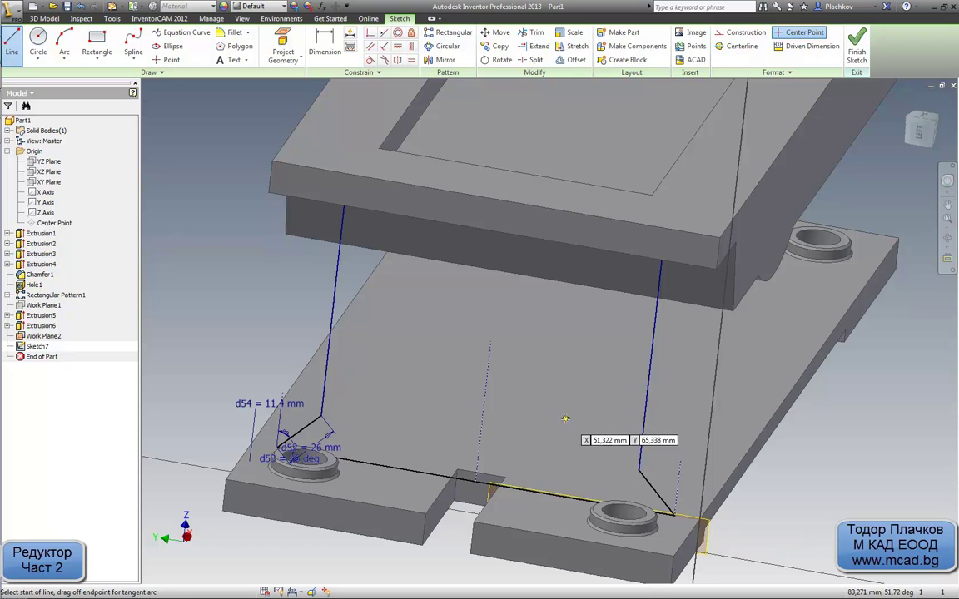
pyautogui.keyDown('shift'); pyautogui.moveTo(537, 407); pyautogui.dragTo(409, 344, button='middle'); pyautogui.keyUp('shift')
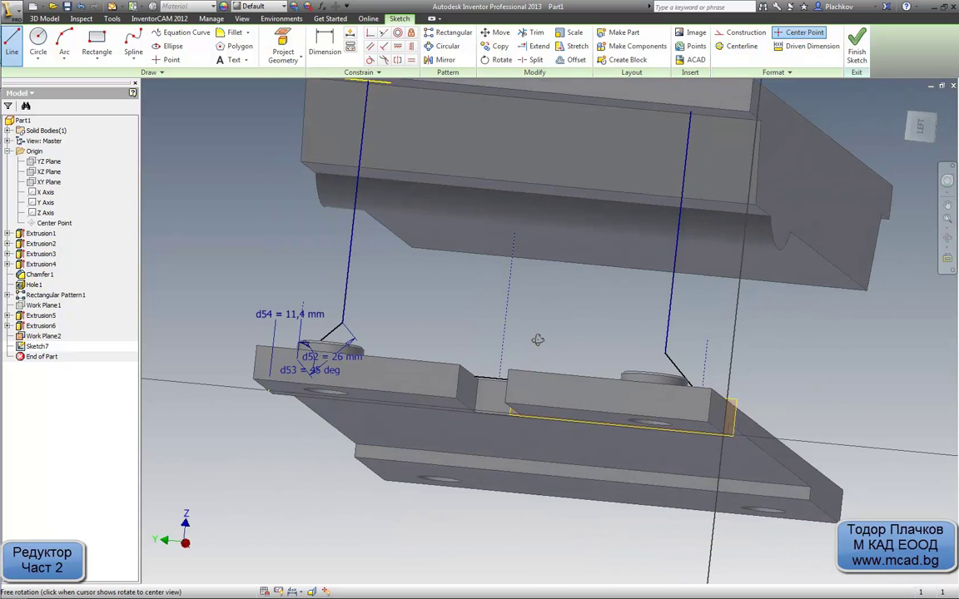
pyautogui.scroll(5, 410, 344)
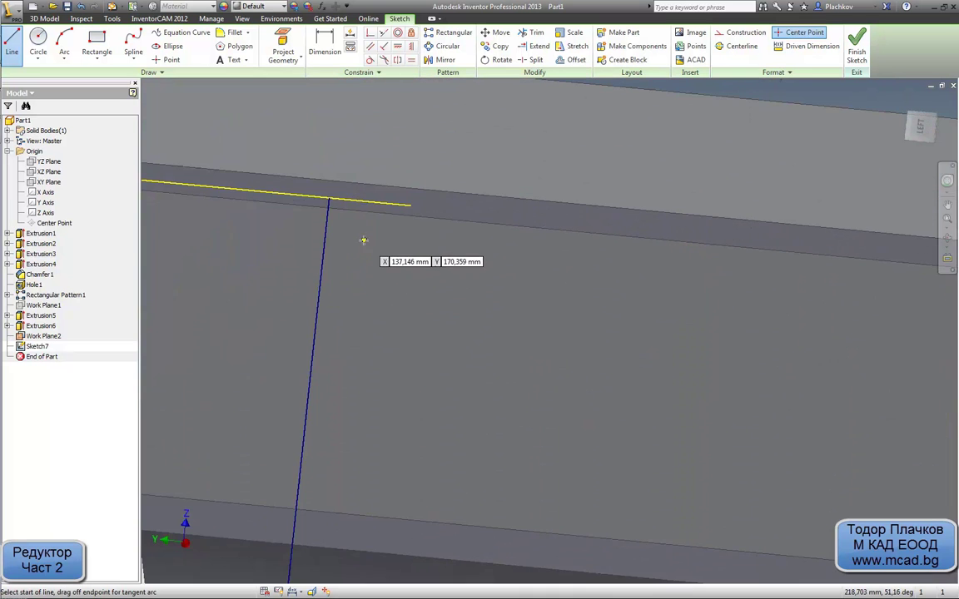
# Draw a line along the upper block's edge joining the rising lines' tops, closing the profile
pyautogui.click(330, 198)
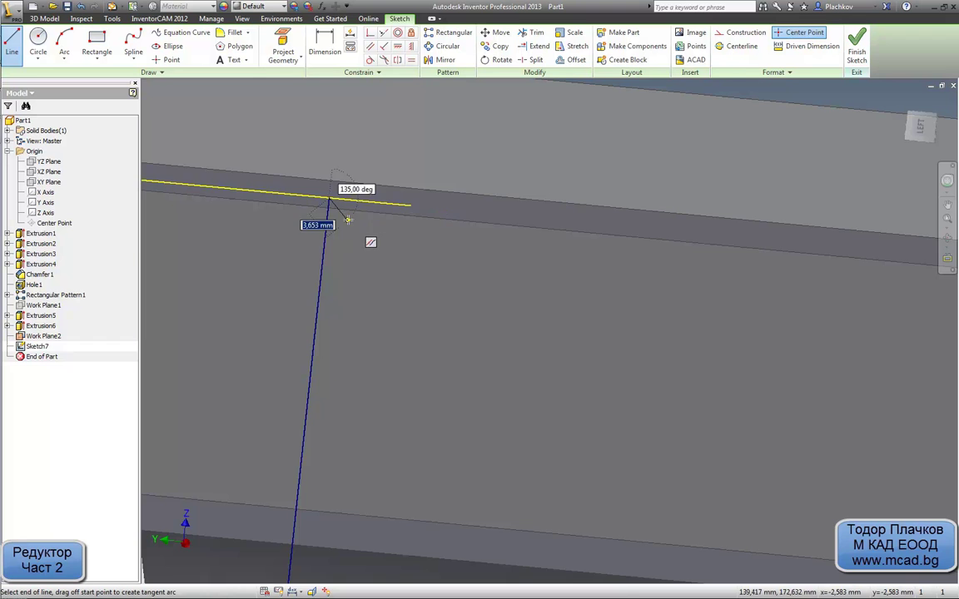
pyautogui.scroll(-5, 741, 260)
pyautogui.scroll(-2, 849, 244)
pyautogui.scroll(5, 849, 244)
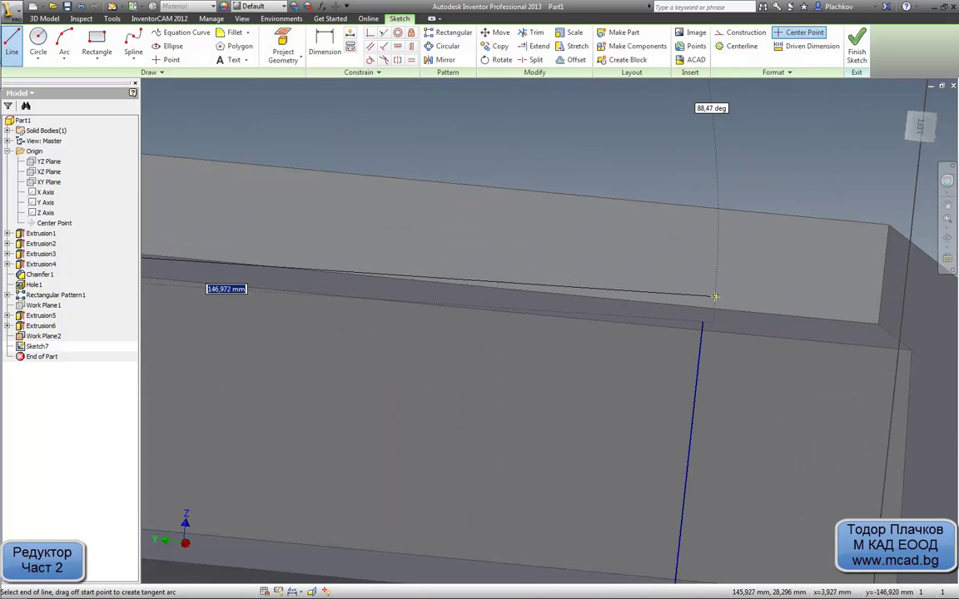
pyautogui.doubleClick(703, 321)
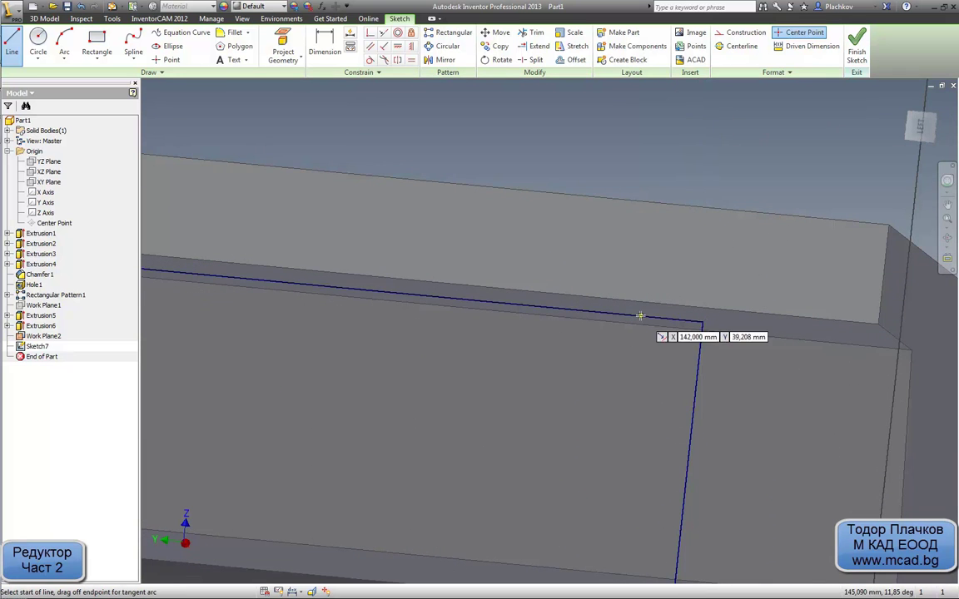
pyautogui.scroll(-3, 642, 316)
pyautogui.scroll(-2, 605, 331)
pyautogui.scroll(-1, 571, 372)
pyautogui.scroll(-2, 571, 372)
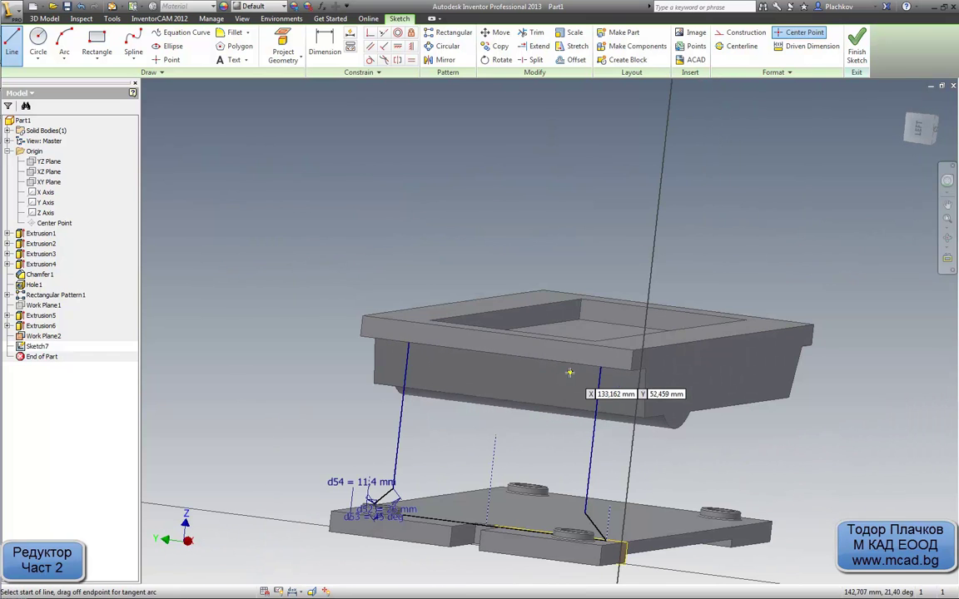
pyautogui.moveTo(573, 372)
pyautogui.keyDown('shift'); pyautogui.mouseDown(button='middle')
pyautogui.moveTo(514, 376)
pyautogui.moveTo(439, 444)
pyautogui.moveTo(438, 333)
pyautogui.mouseUp(button='middle'); pyautogui.keyUp('shift')
pyautogui.rightClick(438, 206)
# Finish Sketch7 and preview an extrusion of its profile pulled 232,3875 mm into the housing
pyautogui.click(447, 205)
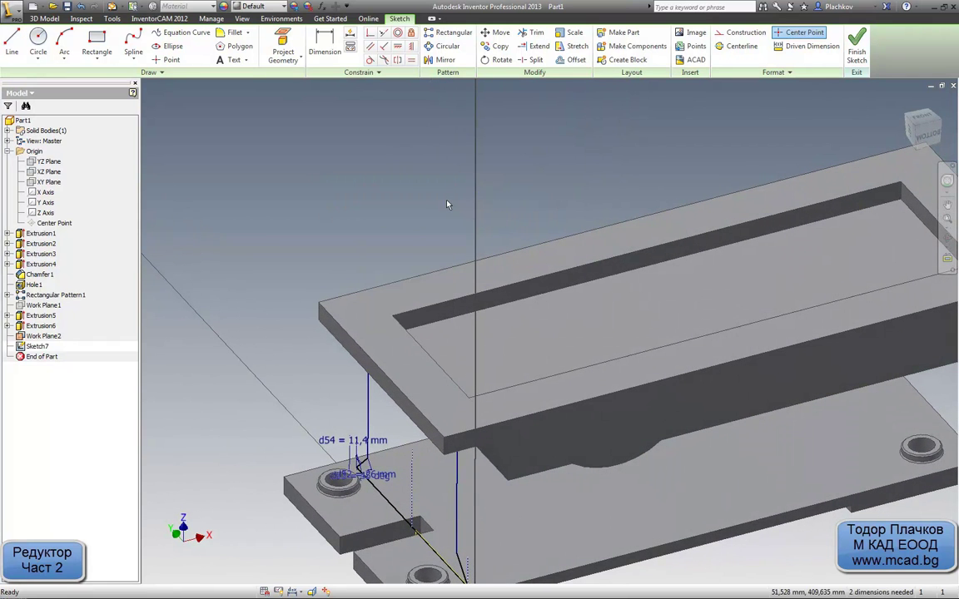
pyautogui.rightClick(447, 205)
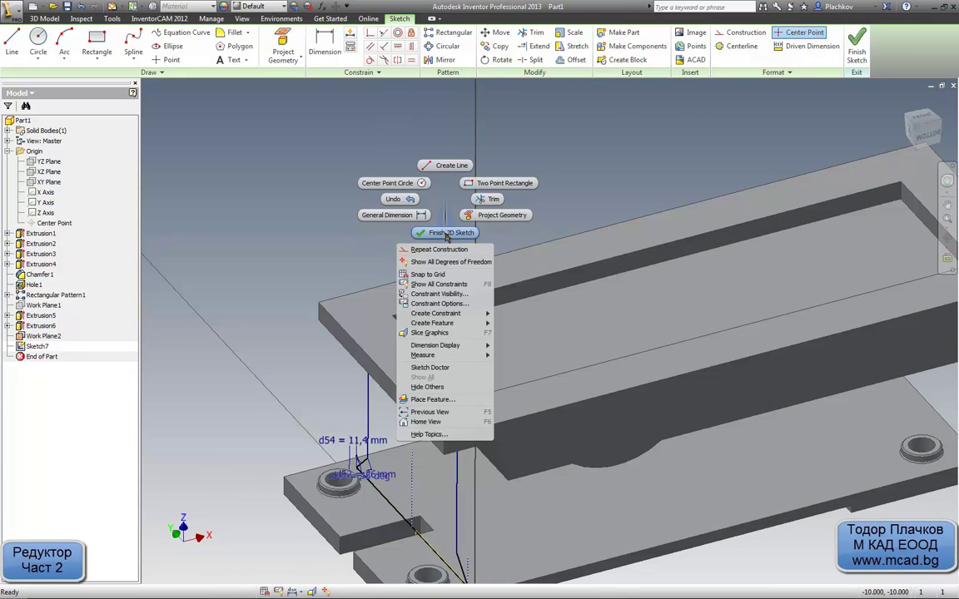
pyautogui.click(447, 234)
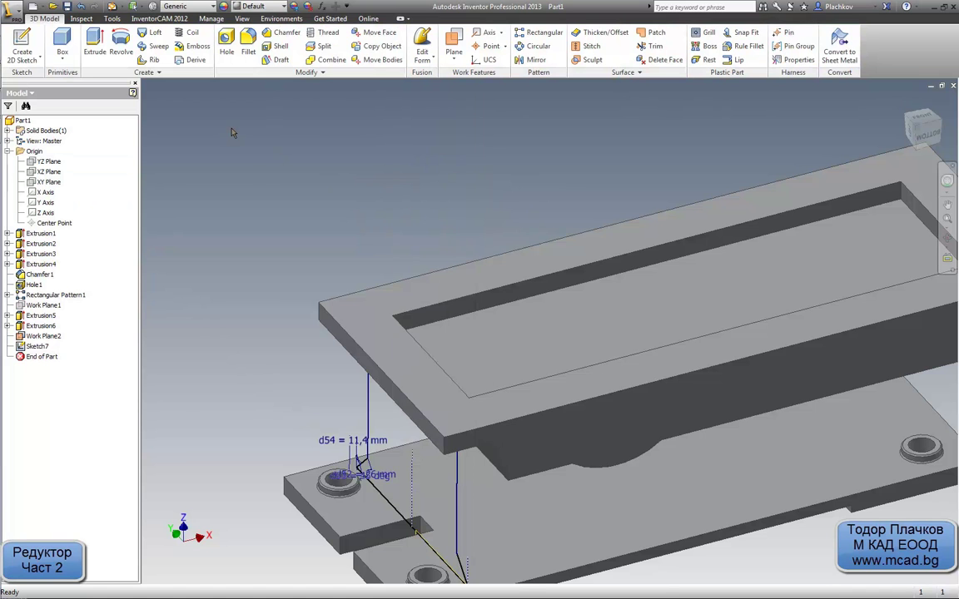
pyautogui.rightClick(234, 130)
pyautogui.click(261, 119)
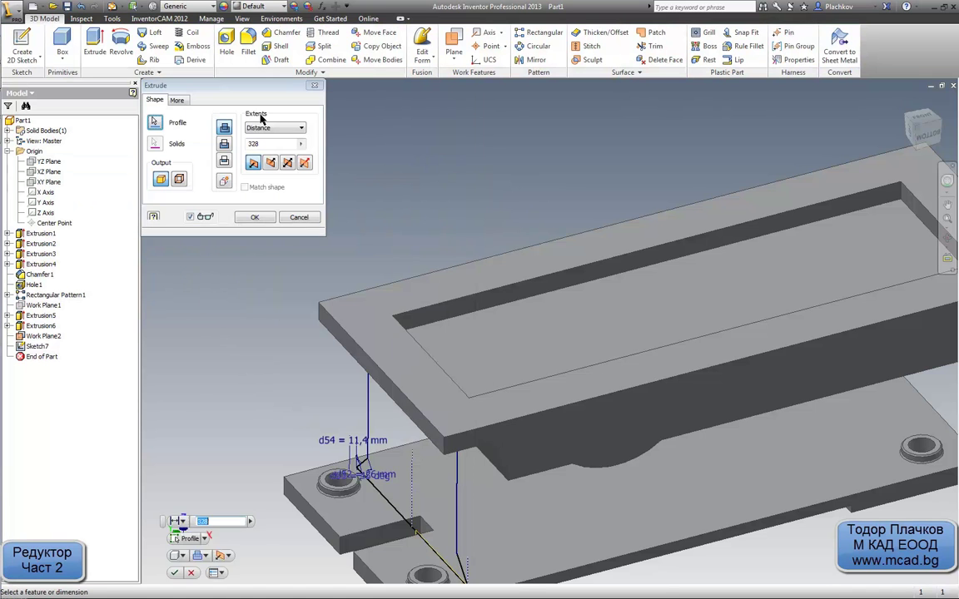
pyautogui.scroll(5, 362, 268)
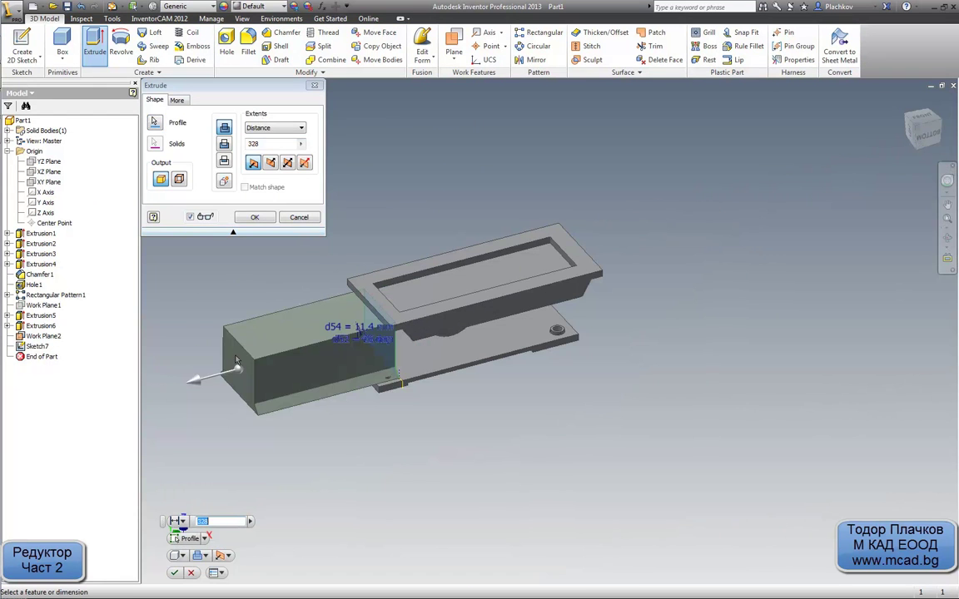
pyautogui.moveTo(203, 384); pyautogui.dragTo(446, 324)
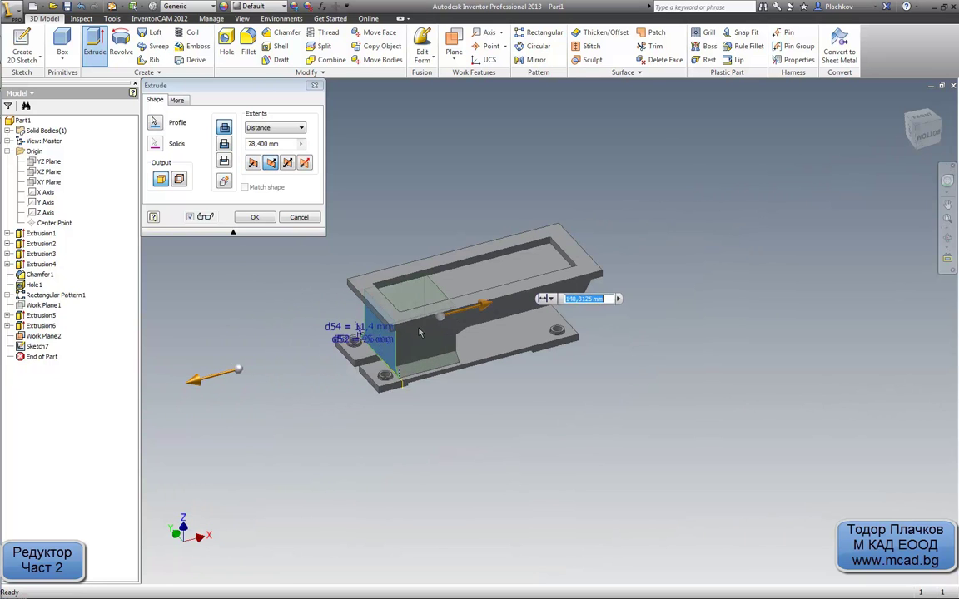
pyautogui.scroll(-2, 444, 323)
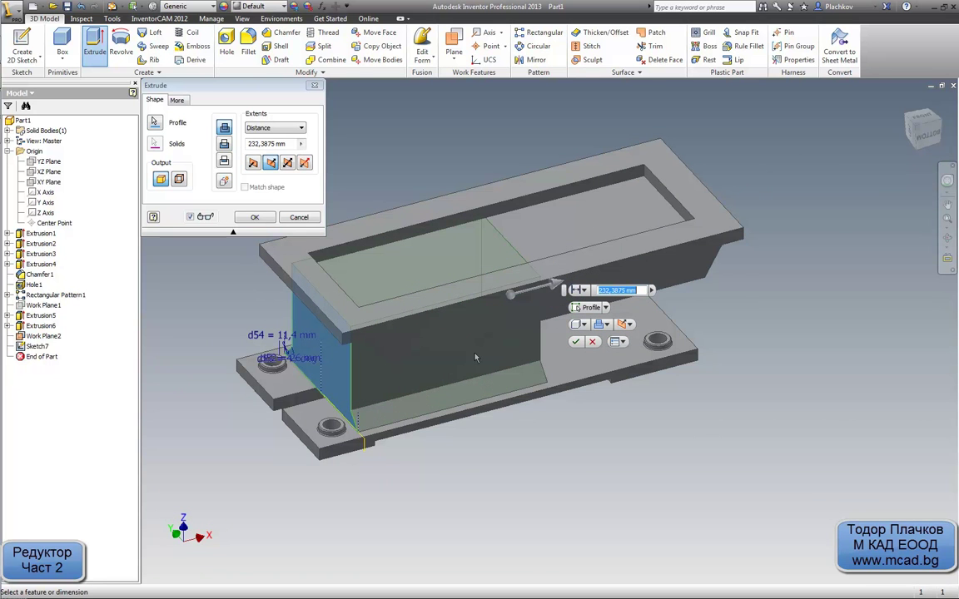
# Switch to AutoCAD and center the housing side view of the reducer drawing
pyautogui.click(10, 101)
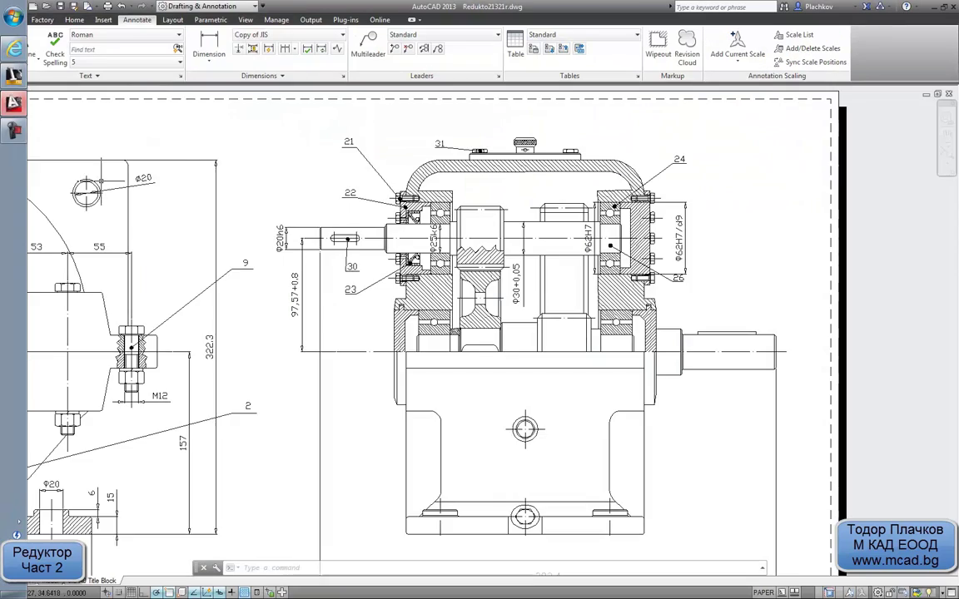
pyautogui.moveTo(33, 416); pyautogui.dragTo(274, 349, button='middle')
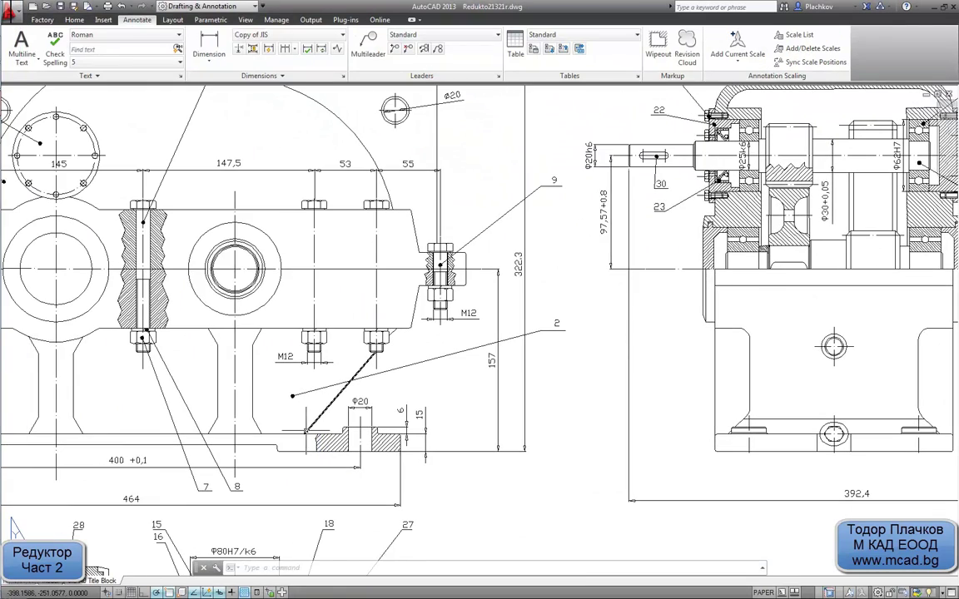
pyautogui.scroll(-3, 320, 399)
pyautogui.scroll(2, 275, 340)
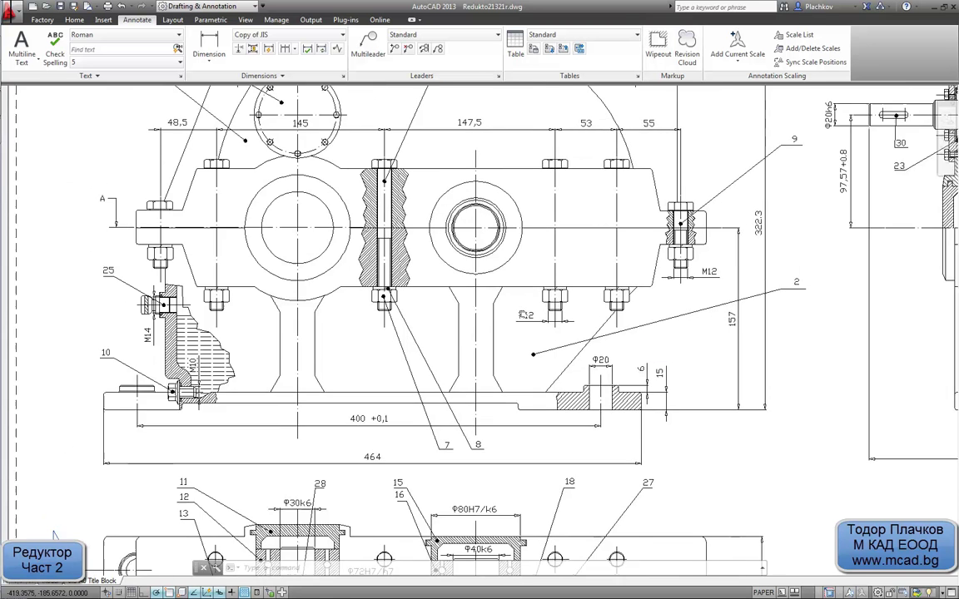
pyautogui.moveTo(482, 301); pyautogui.dragTo(542, 361, button='middle')
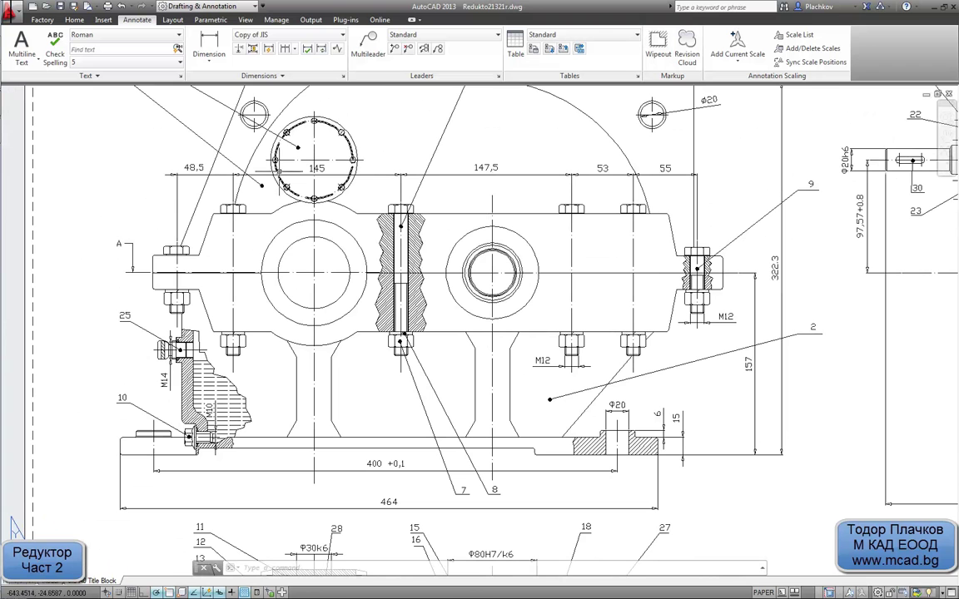
# Measure the housing length with a linear dimension (328.4196), then cancel without placing it
pyautogui.click(209, 43)
pyautogui.scroll(3, 193, 404)
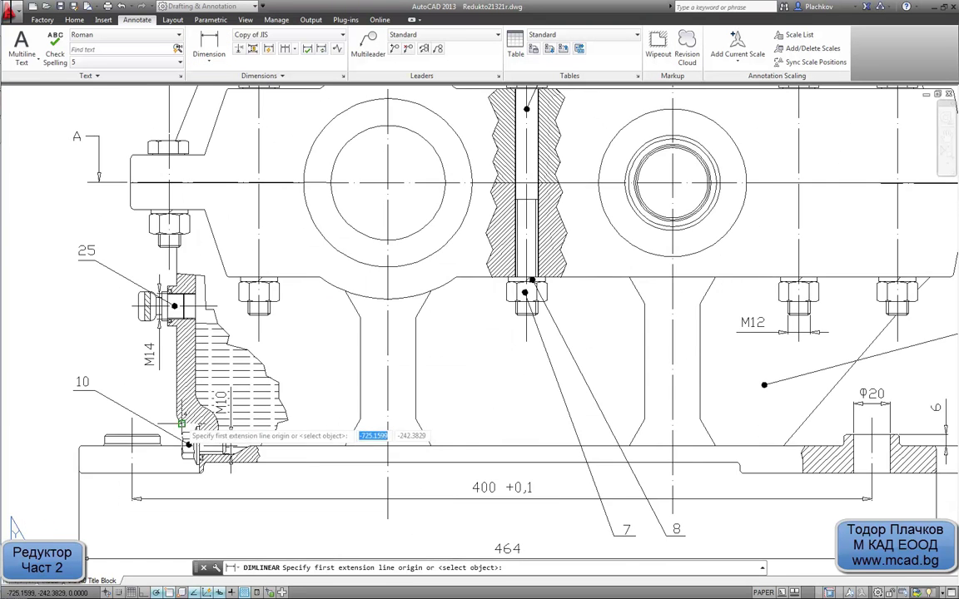
pyautogui.scroll(4, 174, 429)
pyautogui.click(179, 430)
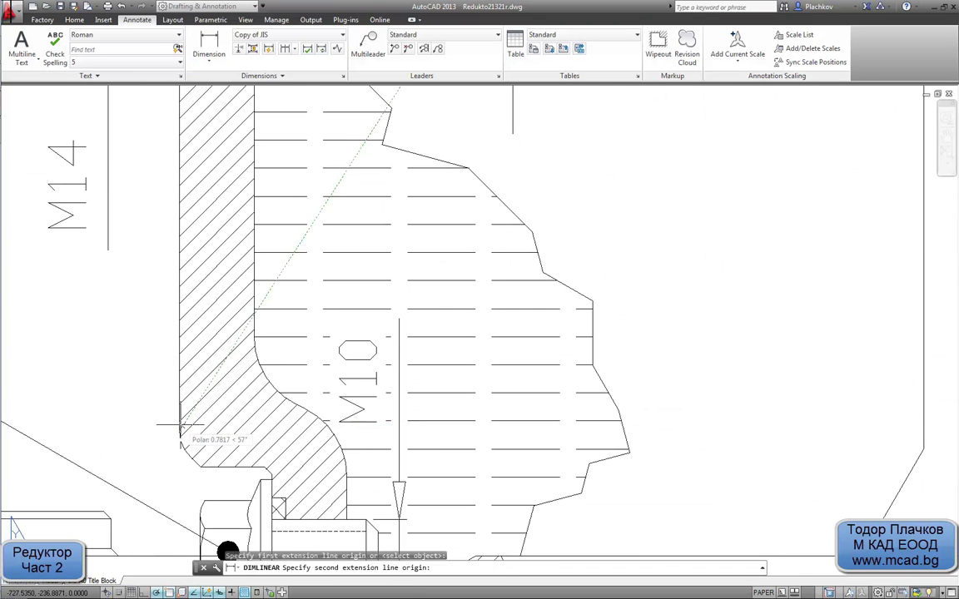
pyautogui.scroll(-3, 180, 430)
pyautogui.scroll(-3, 466, 428)
pyautogui.moveTo(678, 426); pyautogui.dragTo(470, 444, button='middle')
pyautogui.click(684, 470)
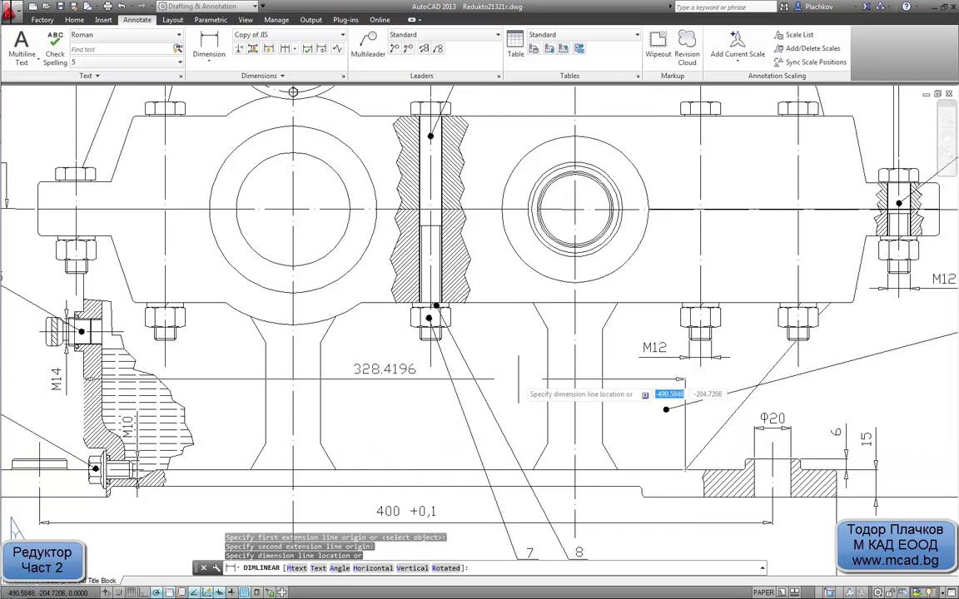
pyautogui.press('Escape')
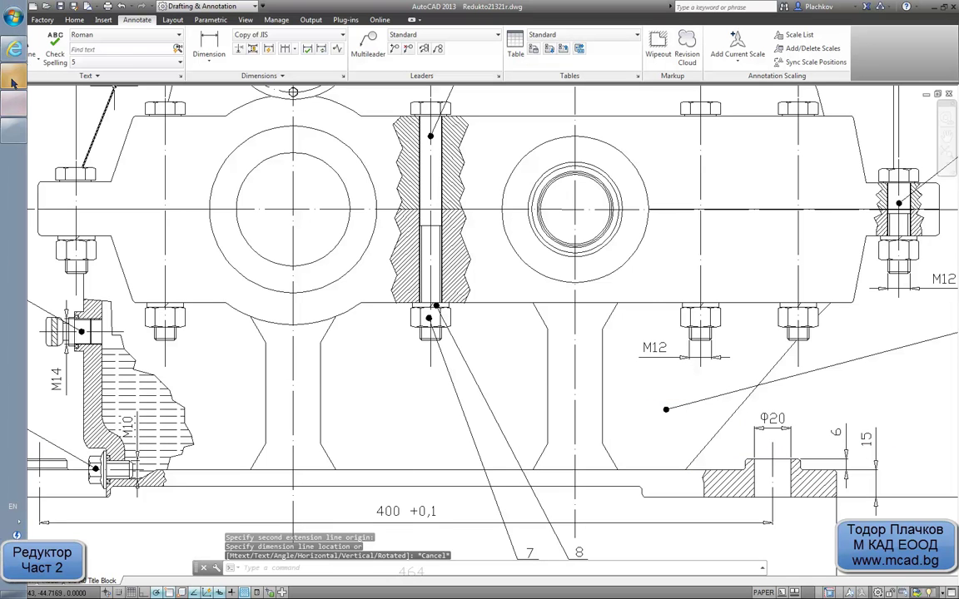
# Back in Inventor, set the extrusion distance to 328 mm to create Extrusion13
pyautogui.click(13, 75)
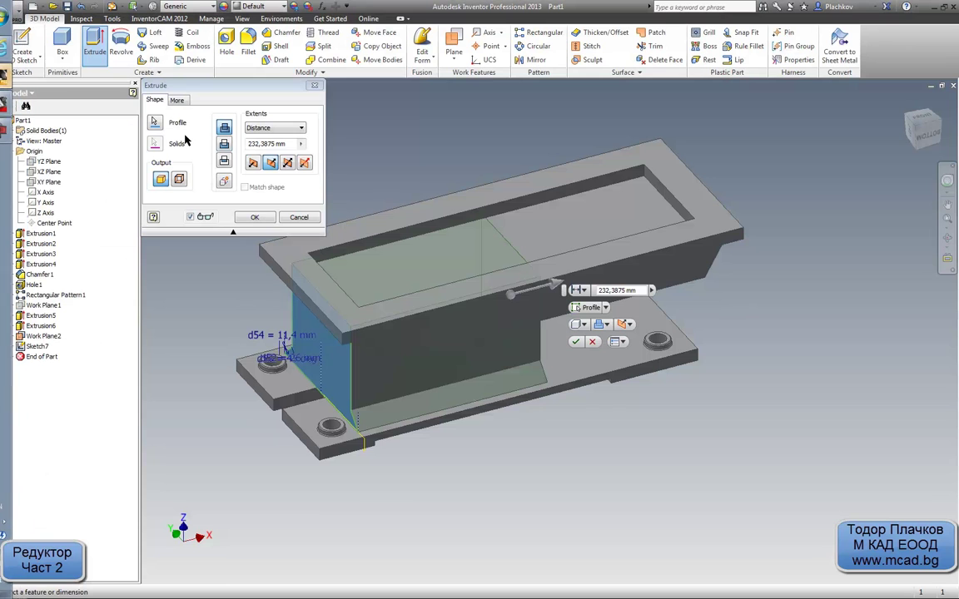
pyautogui.click(287, 143)
pyautogui.write('328')
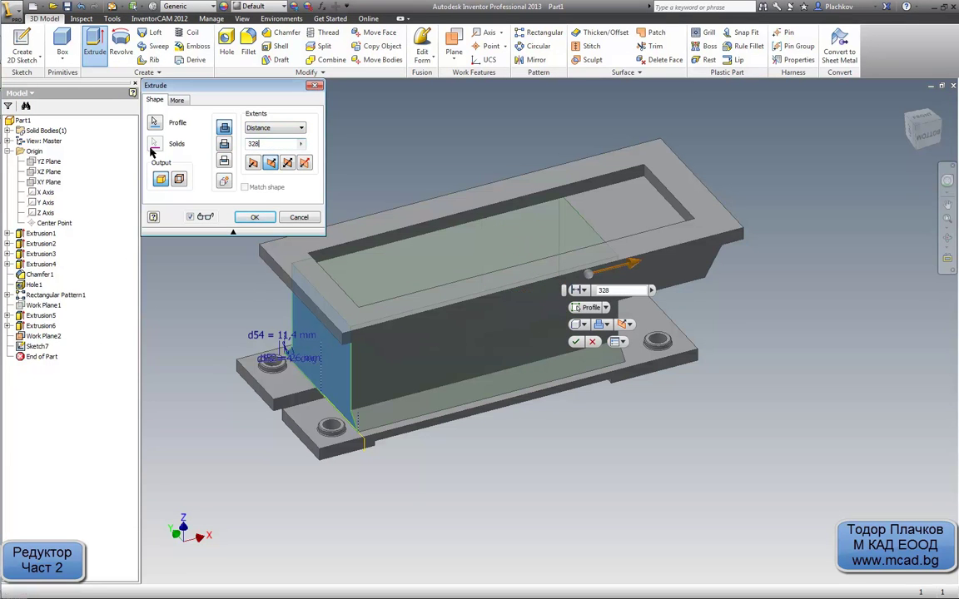
pyautogui.click(249, 218)
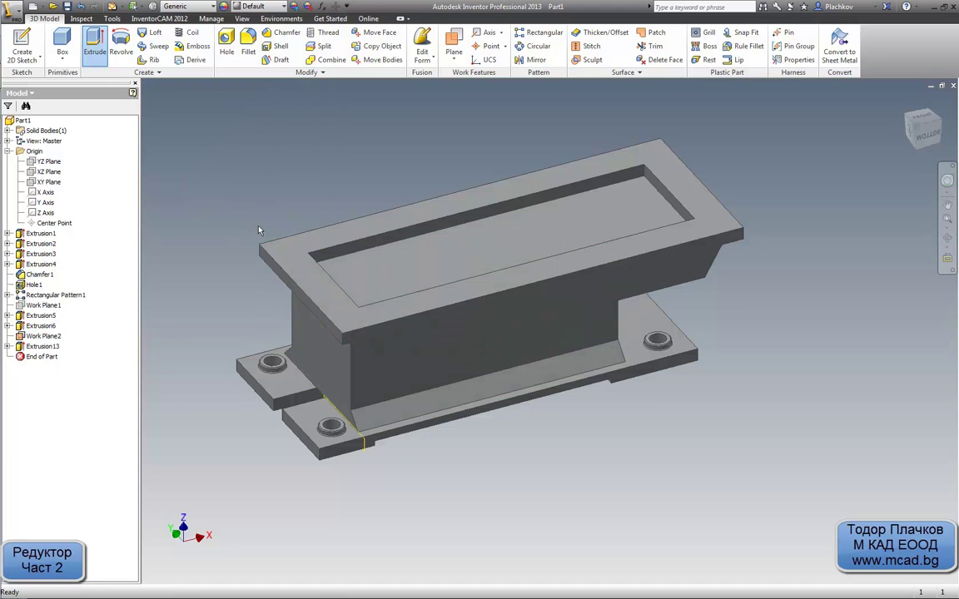
pyautogui.press('F4')
pyautogui.moveTo(506, 308)
pyautogui.mouseDown()
pyautogui.moveTo(532, 304)
pyautogui.moveTo(504, 342)
pyautogui.mouseUp()
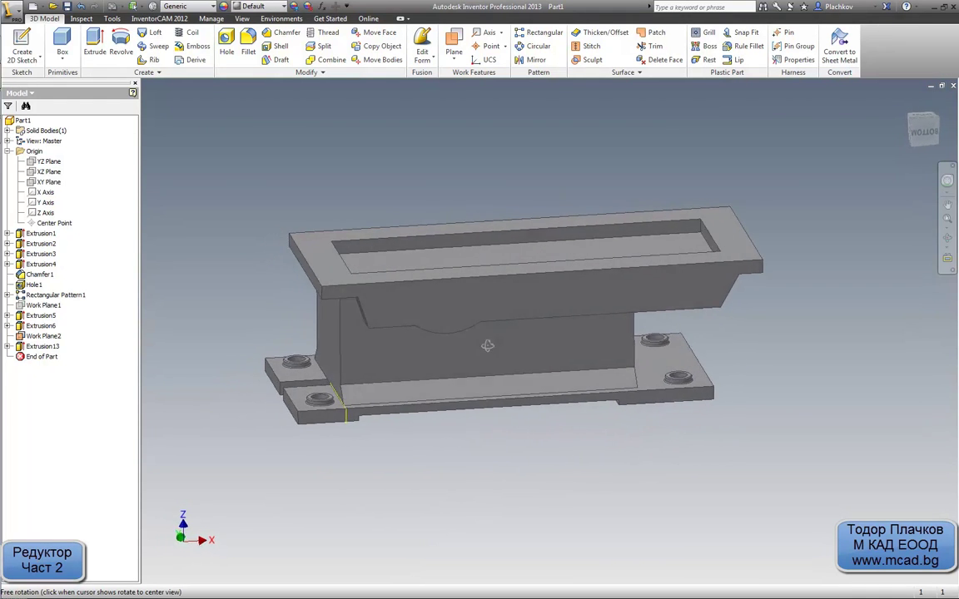
# Preview a Face Draft on the housing end wall, pulled from the base plate in reversed direction
pyautogui.moveTo(504, 342); pyautogui.dragTo(466, 332)
pyautogui.scroll(5, 644, 306)
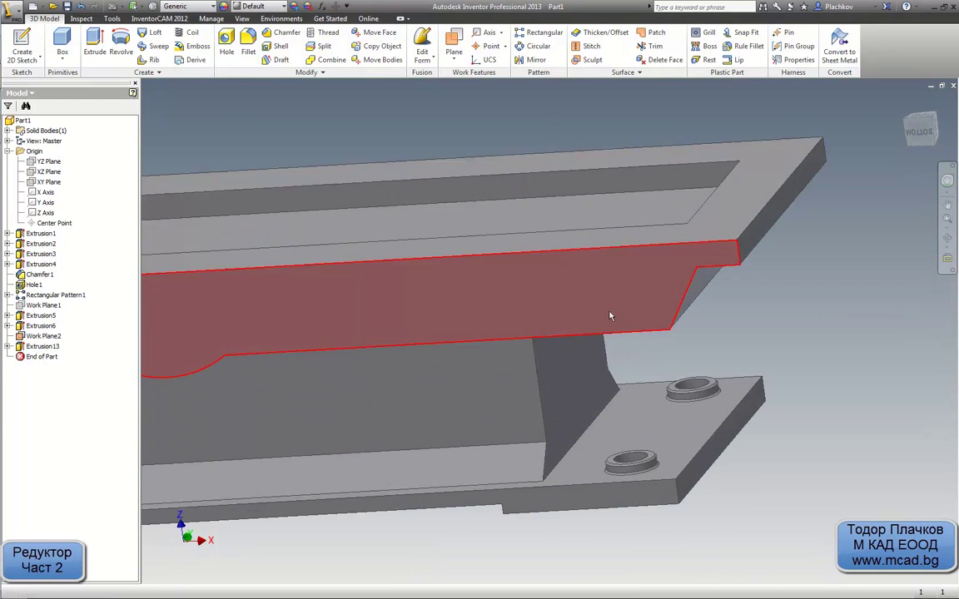
pyautogui.moveTo(610, 316); pyautogui.dragTo(581, 321, button='middle')
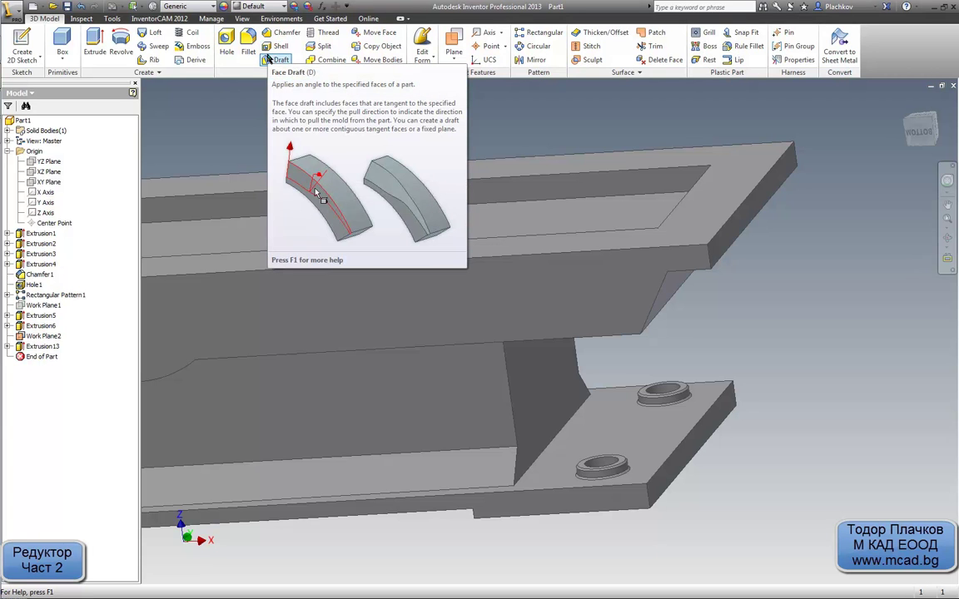
pyautogui.click(268, 59)
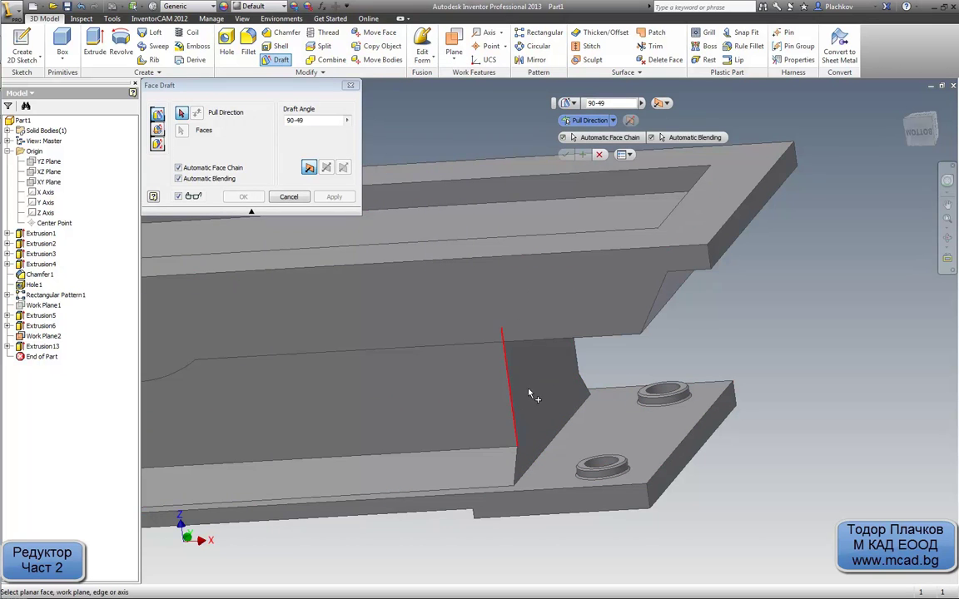
pyautogui.click(599, 437)
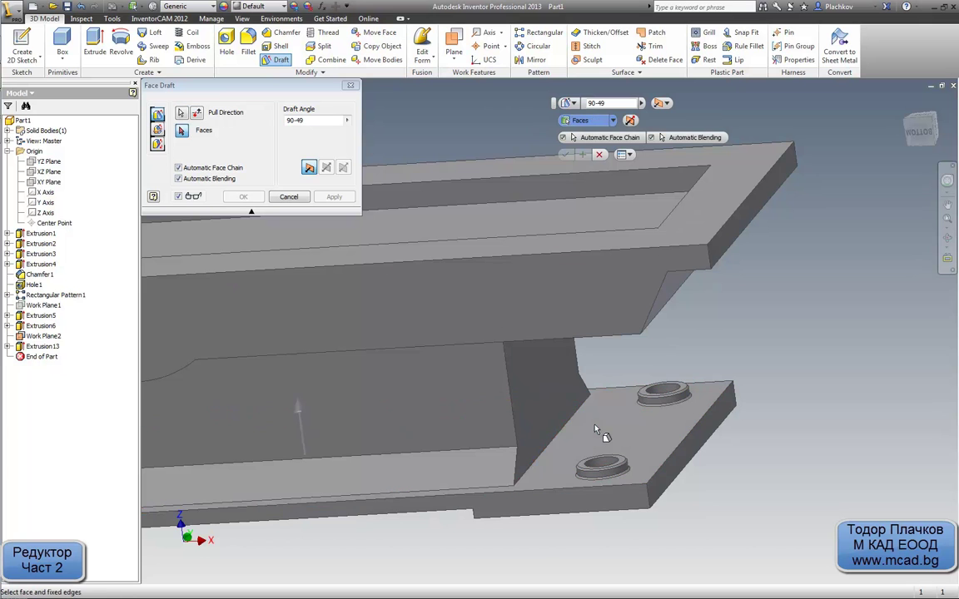
pyautogui.click(553, 401)
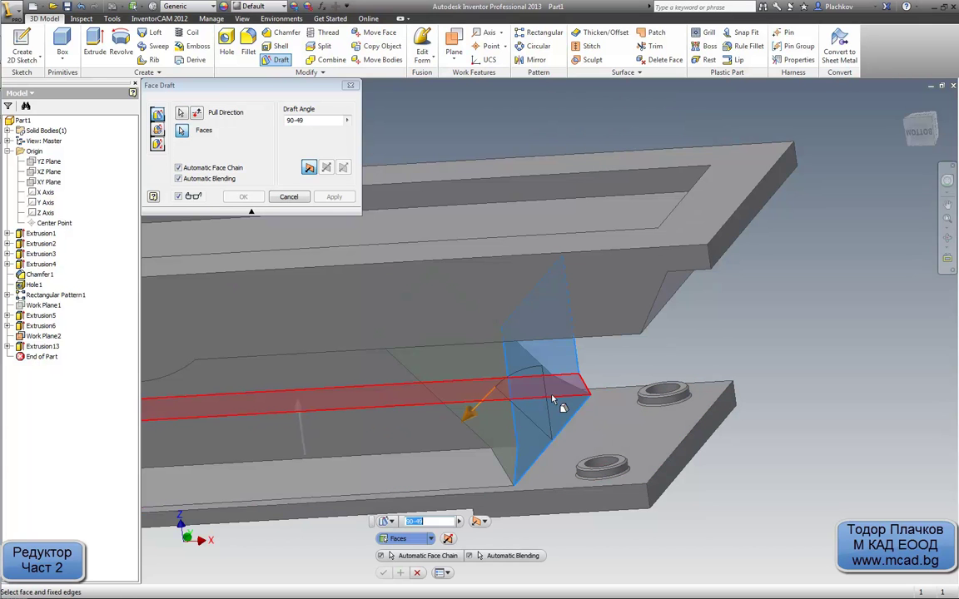
pyautogui.click(197, 116)
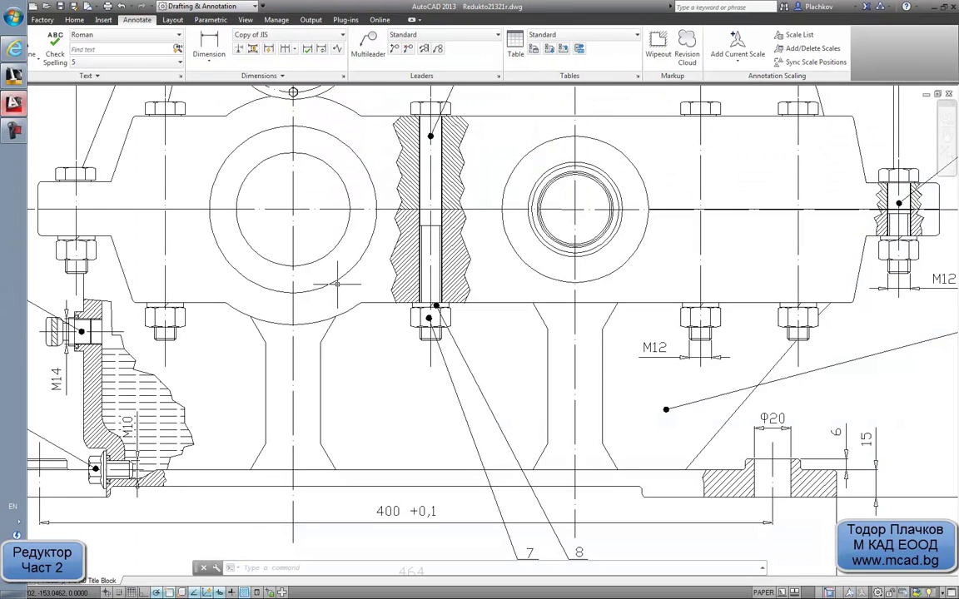
# In AutoCAD, measure the sloped wall's angle to the base line (49°), then cancel
pyautogui.click(193, 58)
pyautogui.click(196, 125)
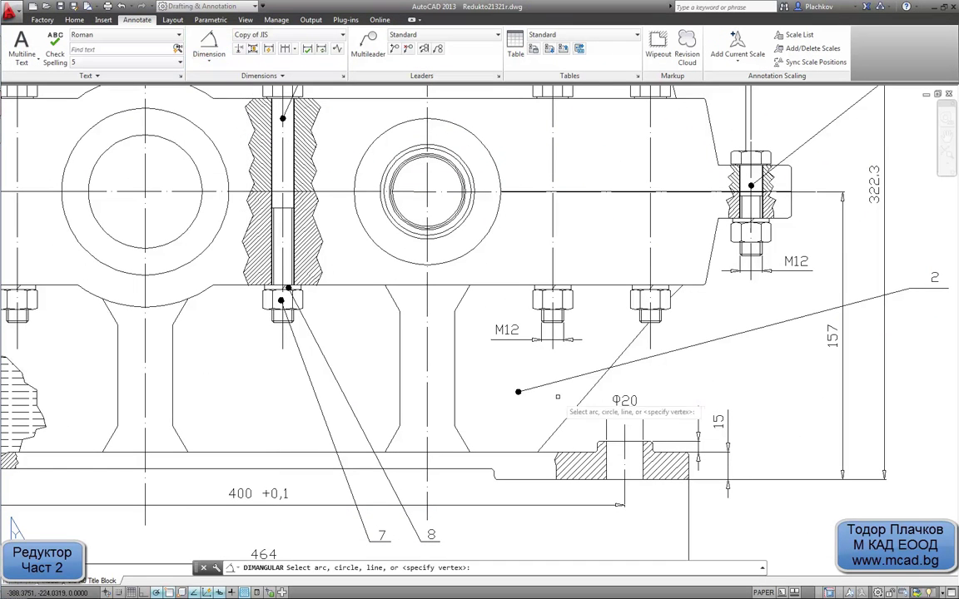
pyautogui.click(490, 397)
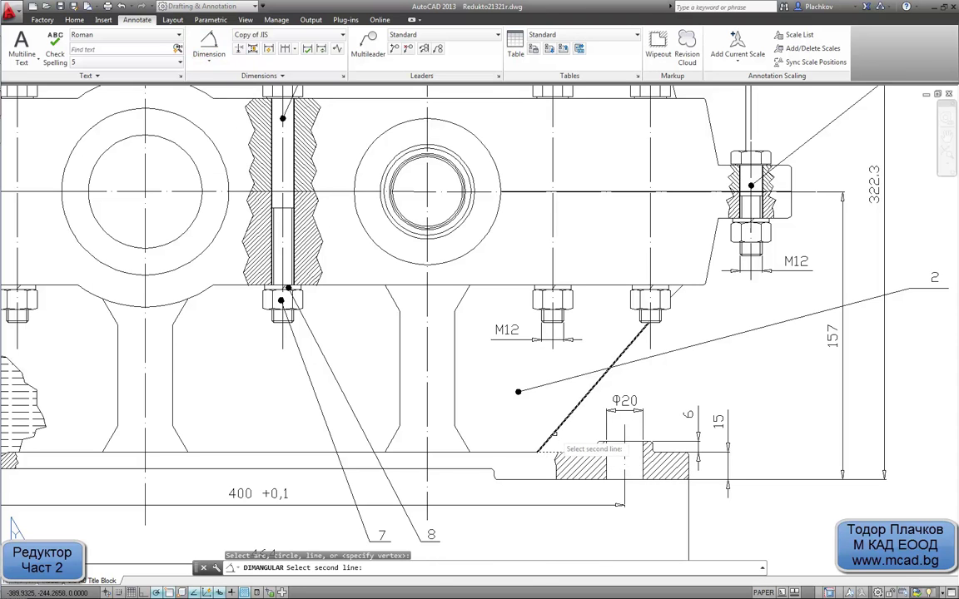
pyautogui.click(575, 413)
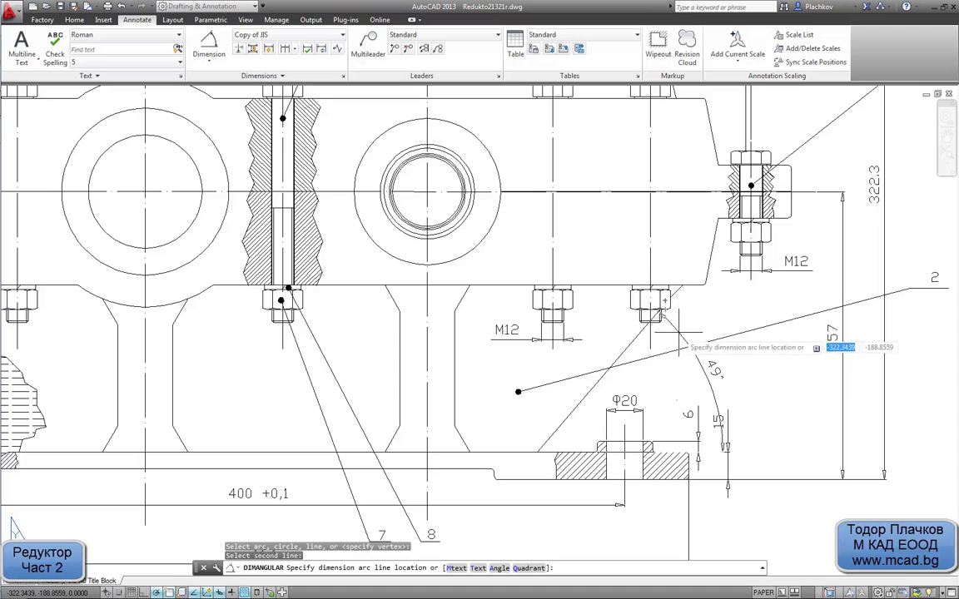
pyautogui.press('Escape')
pyautogui.click(5, 77)
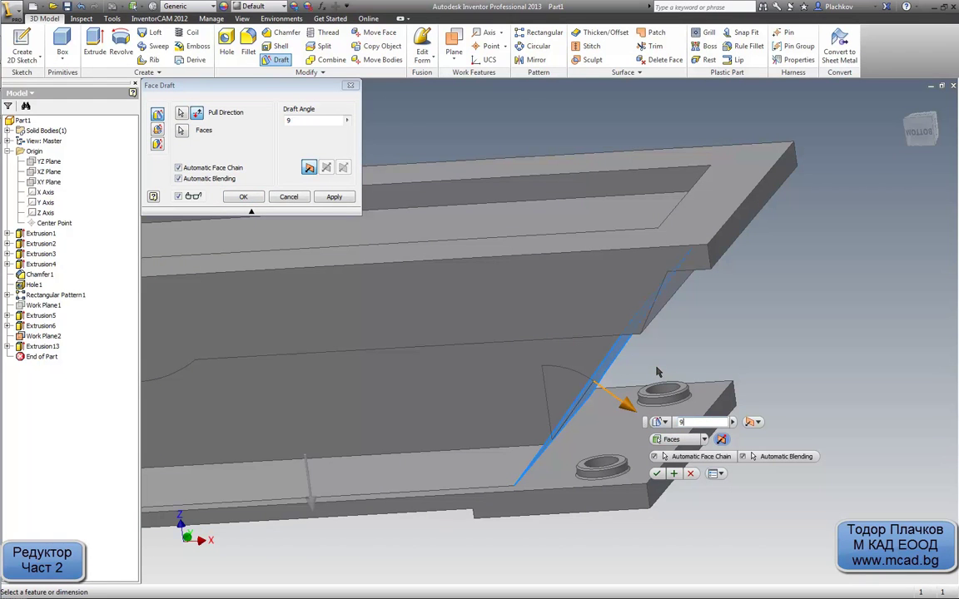
# Enter the 90-49 draft angle and finish the draft as FaceDraft3
pyautogui.write('0')
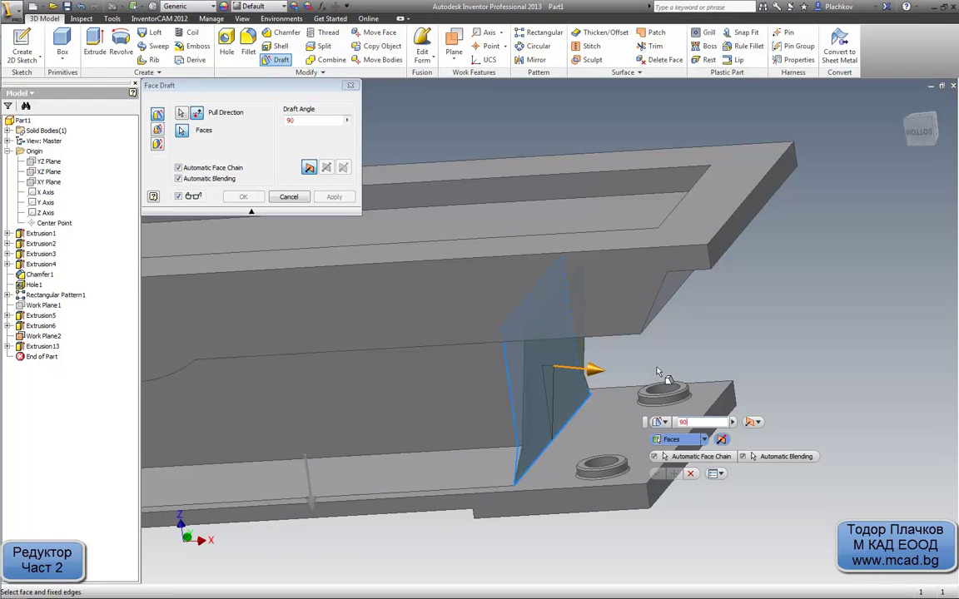
pyautogui.write('+9')
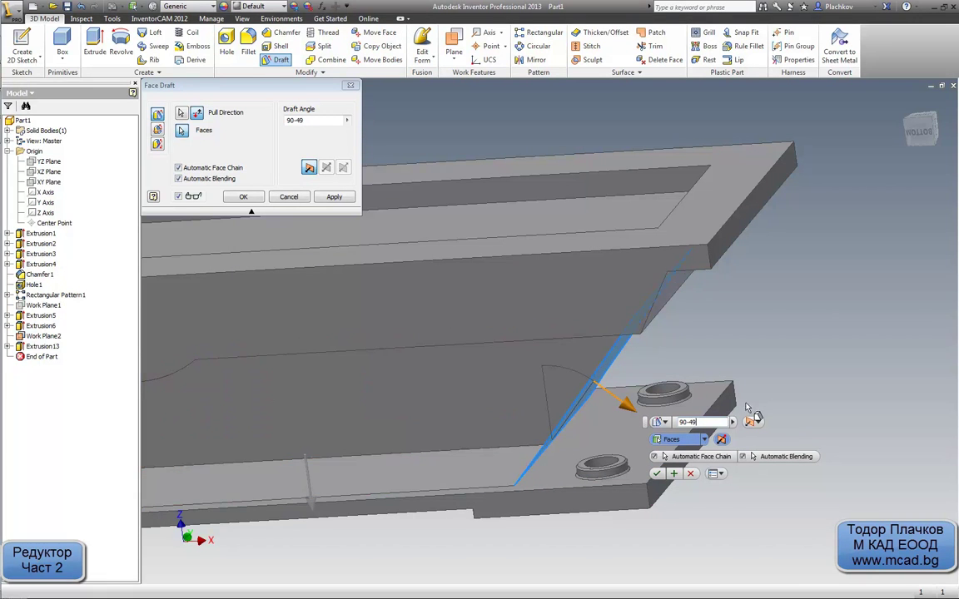
pyautogui.press('Return')
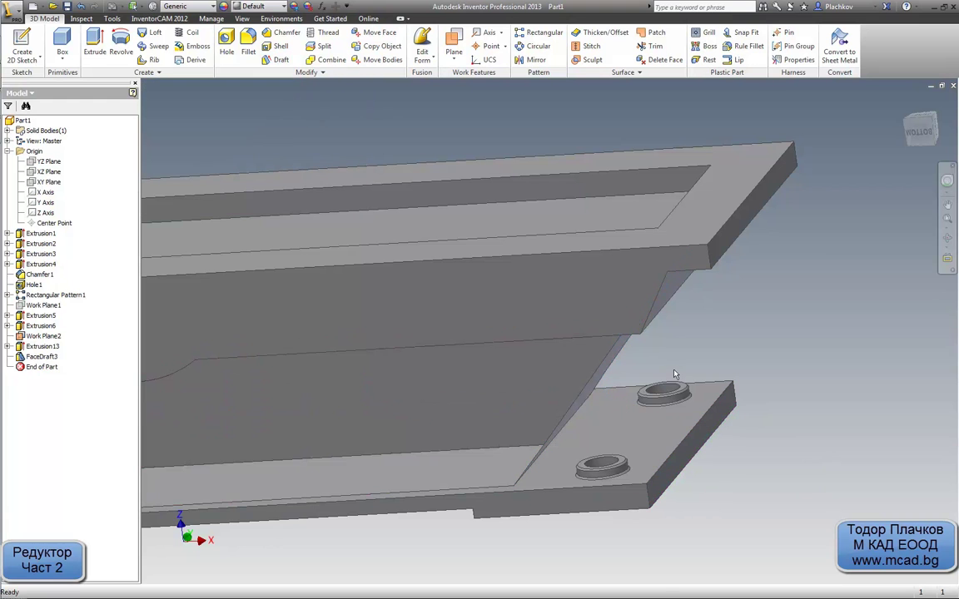
# Orbit and zoom the Inventor housing to show its side and pads
pyautogui.keyDown('shift'); pyautogui.moveTo(674, 377); pyautogui.dragTo(502, 374, button='middle'); pyautogui.keyUp('shift')
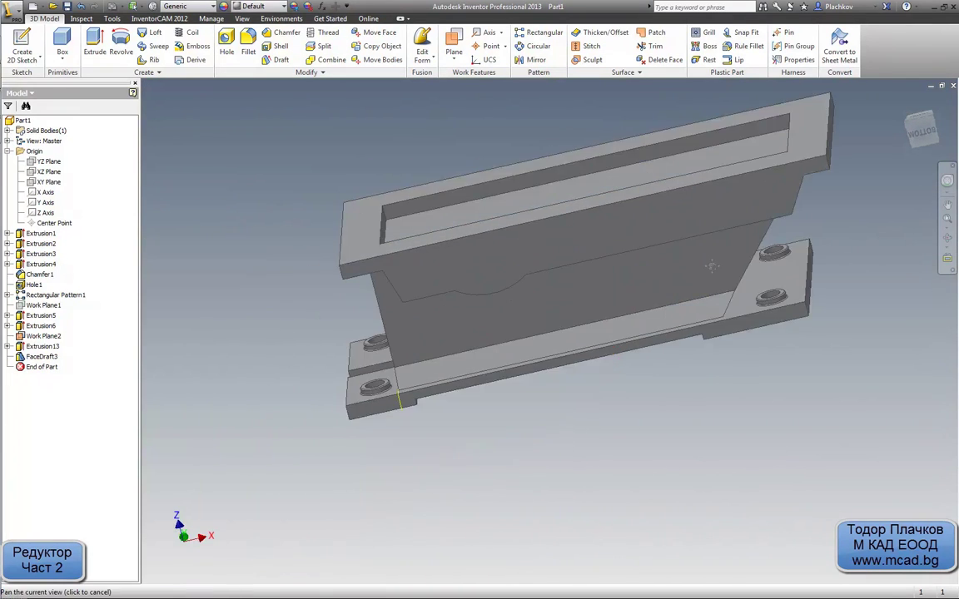
pyautogui.keyDown('shift'); pyautogui.moveTo(505, 257); pyautogui.dragTo(416, 358, button='middle'); pyautogui.keyUp('shift')
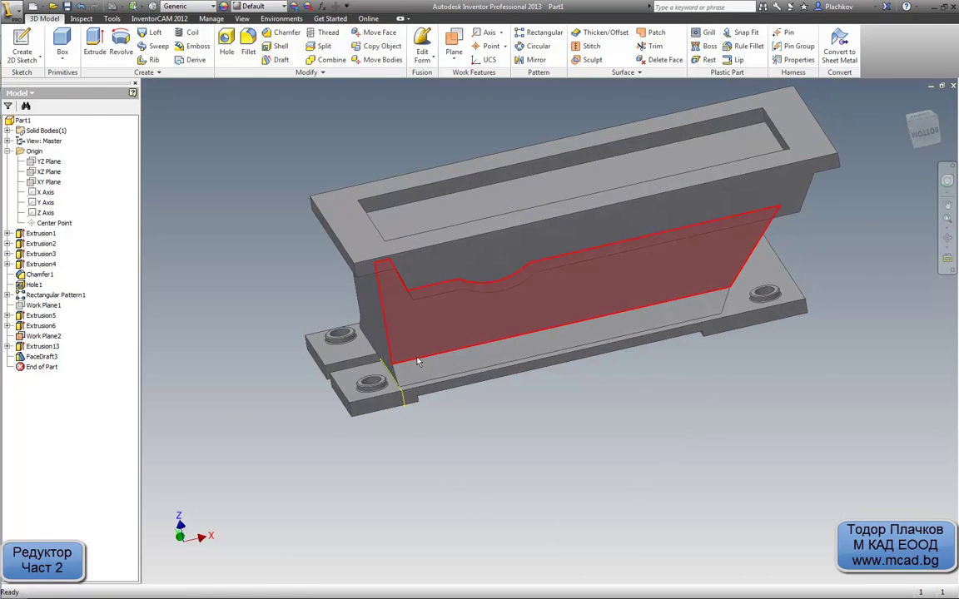
pyautogui.scroll(-4, 367, 374)
pyautogui.scroll(-4, 372, 335)
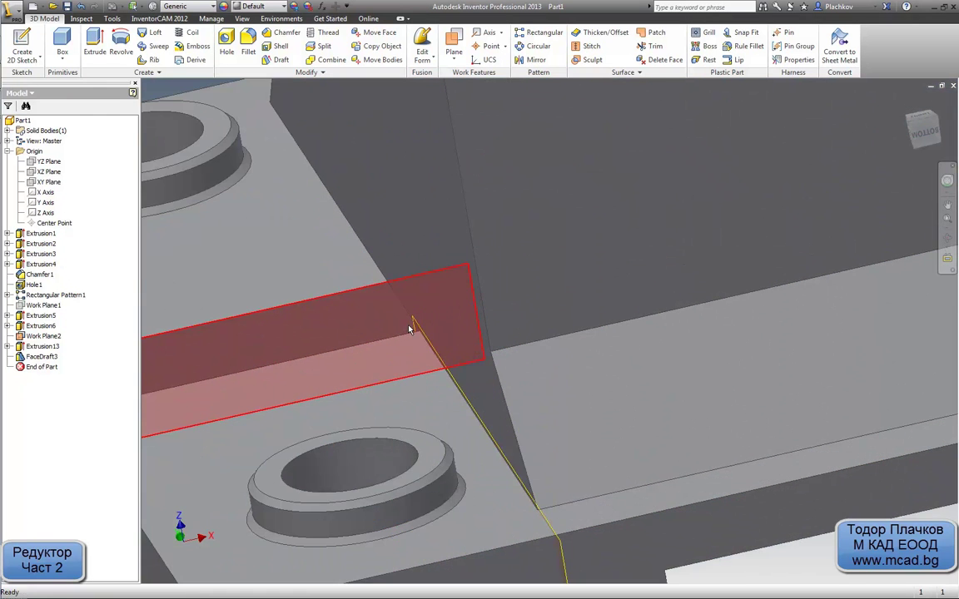
pyautogui.scroll(4, 412, 326)
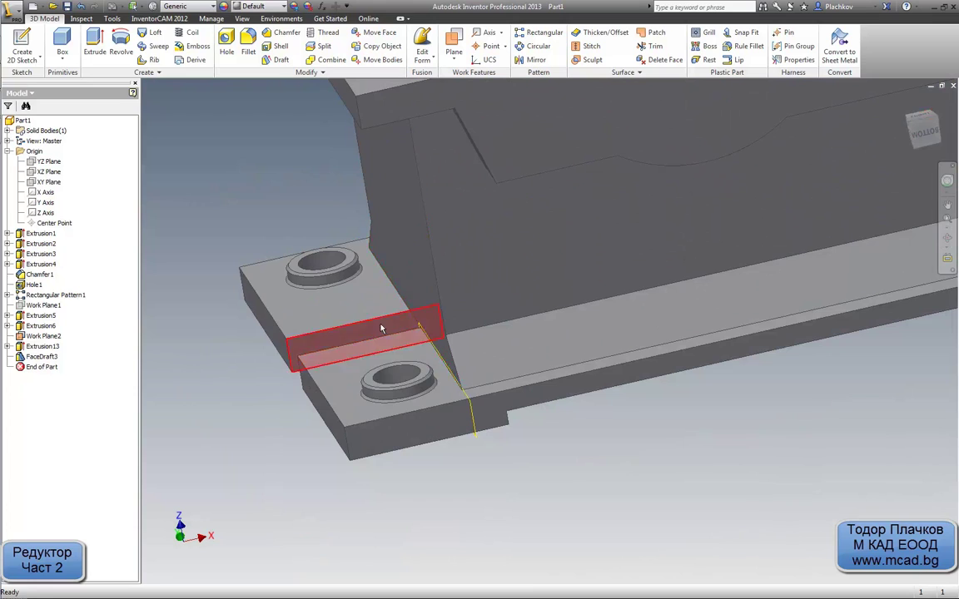
# Switch to the AutoCAD reducer drawing and zoom to the housing base near bolt 10
pyautogui.click(15, 73)
pyautogui.scroll(-2, 275, 349)
pyautogui.moveTo(176, 357); pyautogui.dragTo(356, 250, button='middle')
pyautogui.scroll(2, 216, 370)
pyautogui.scroll(2, 216, 369)
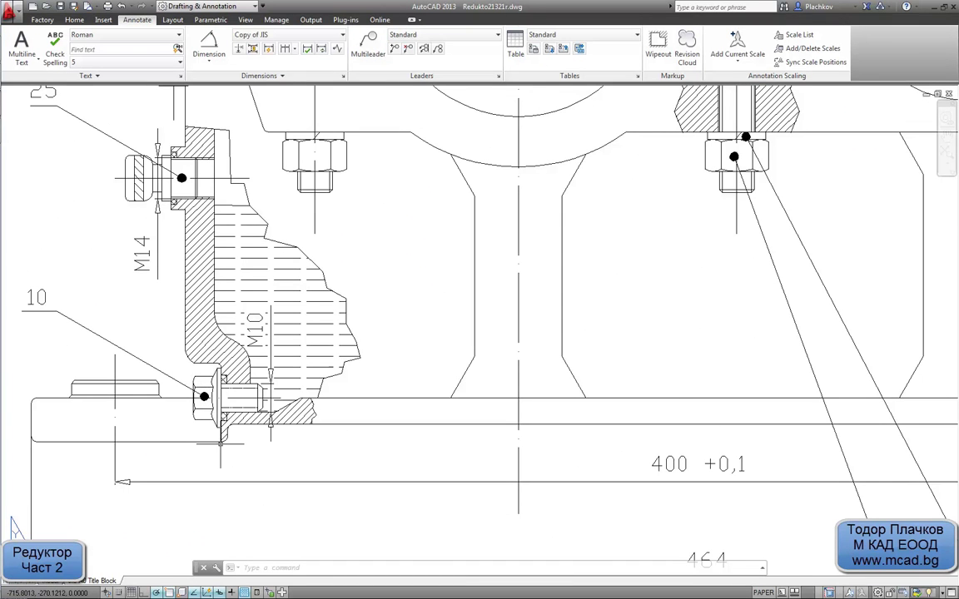
pyautogui.scroll(-3, 204, 392)
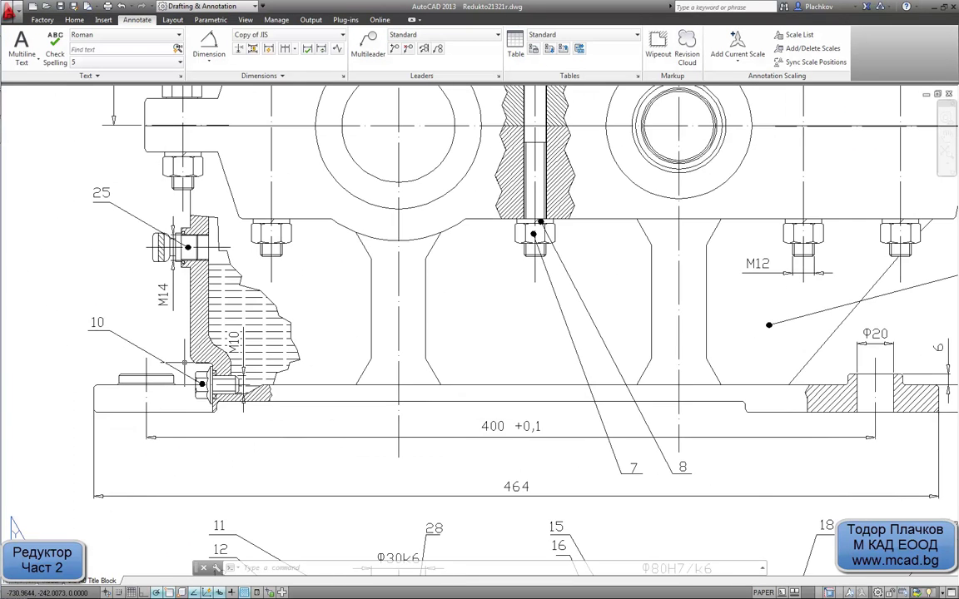
pyautogui.moveTo(948, 396)
pyautogui.mouseDown(button='middle')
pyautogui.moveTo(488, 414)
pyautogui.moveTo(143, 390)
pyautogui.mouseUp(button='middle')
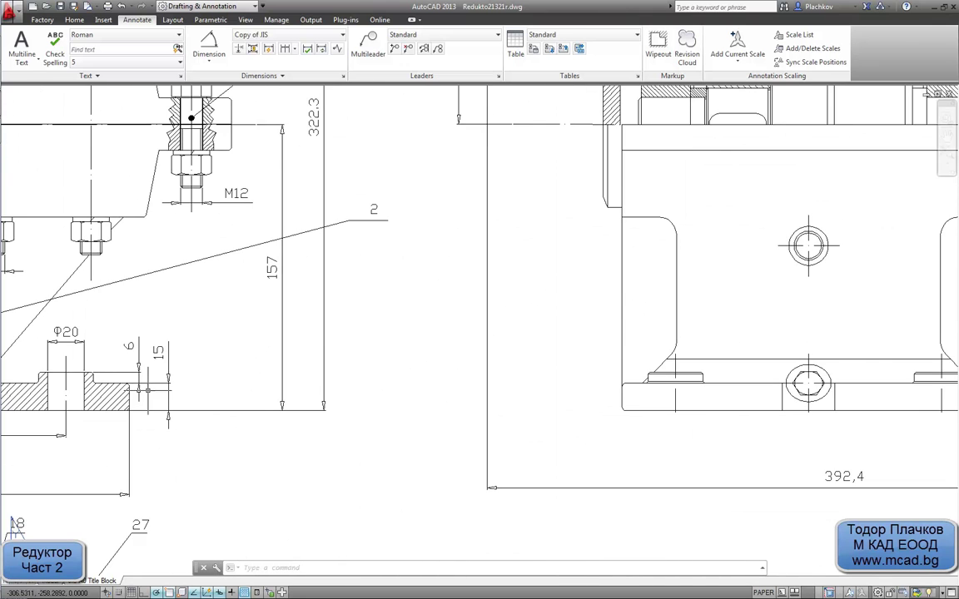
pyautogui.moveTo(350, 391); pyautogui.dragTo(146, 391, button='middle')
pyautogui.scroll(4, 635, 389)
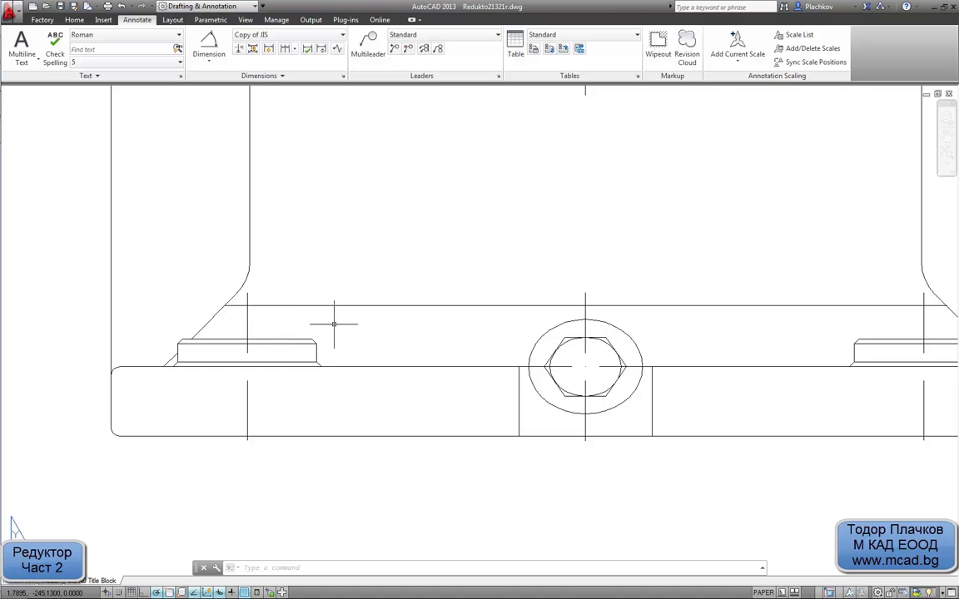
pyautogui.scroll(-3, 331, 324)
pyautogui.scroll(-1, 331, 324)
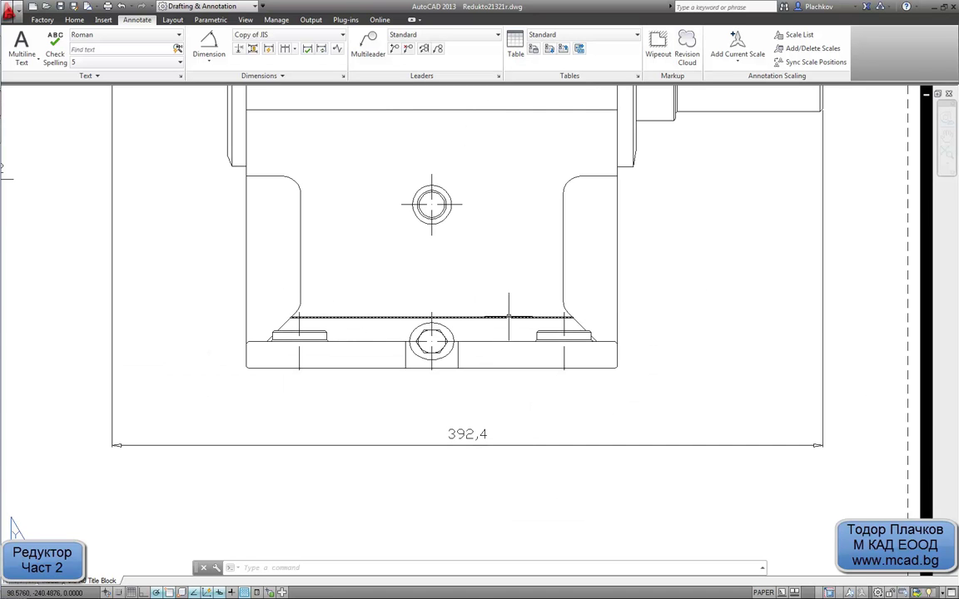
pyautogui.moveTo(341, 333); pyautogui.dragTo(582, 332, button='middle')
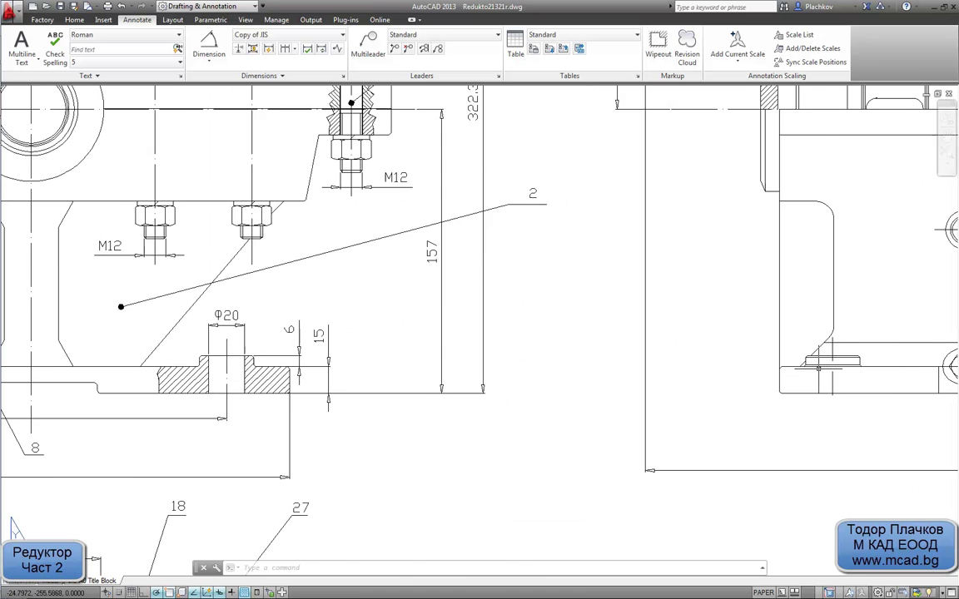
pyautogui.scroll(-2, 583, 333)
pyautogui.scroll(2, 363, 350)
pyautogui.scroll(2, 363, 349)
pyautogui.scroll(1, 363, 349)
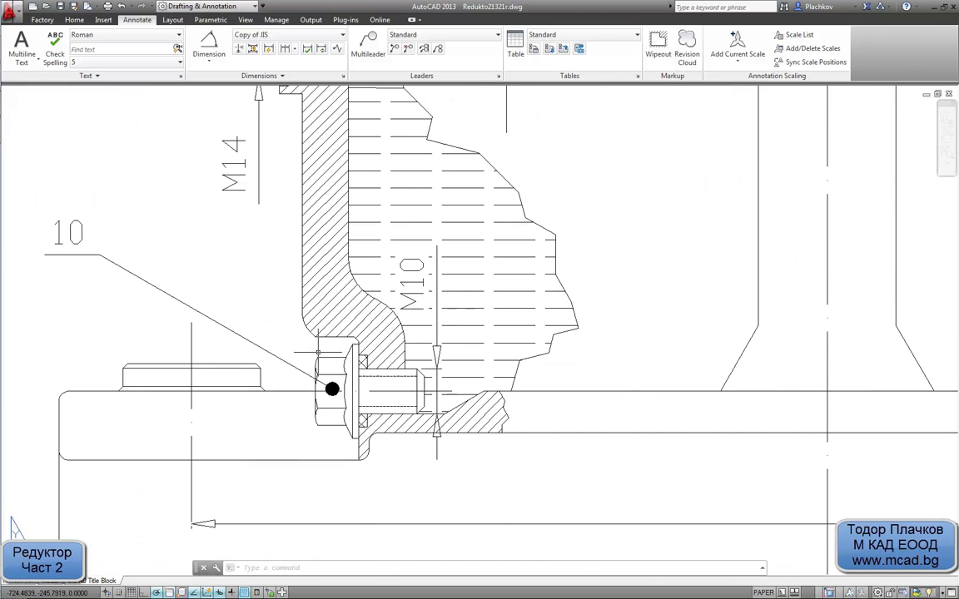
pyautogui.click(208, 61)
pyautogui.click(215, 78)
pyautogui.scroll(2, 321, 296)
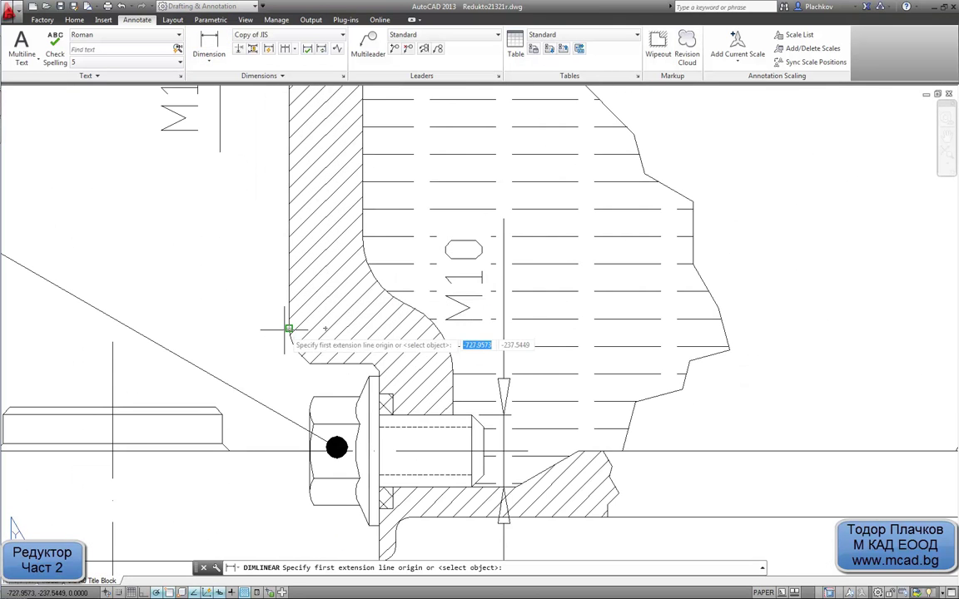
pyautogui.click(288, 329)
pyautogui.click(376, 376)
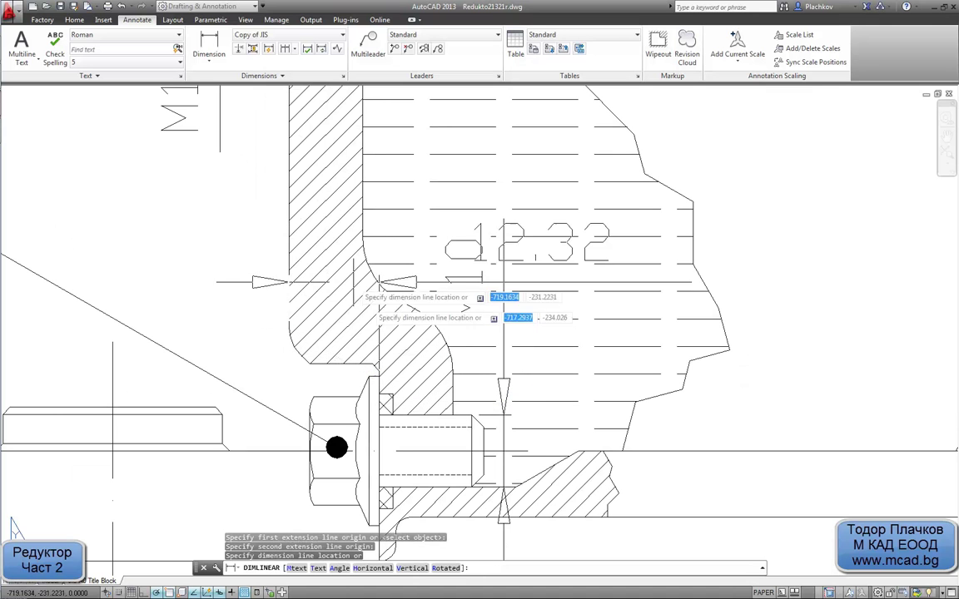
pyautogui.press('Escape')
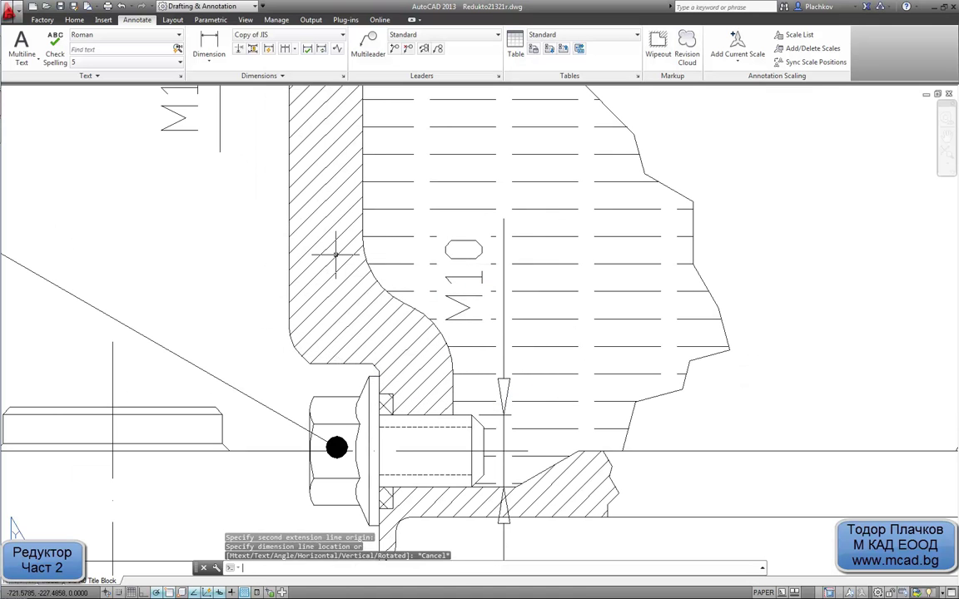
pyautogui.press('Return')
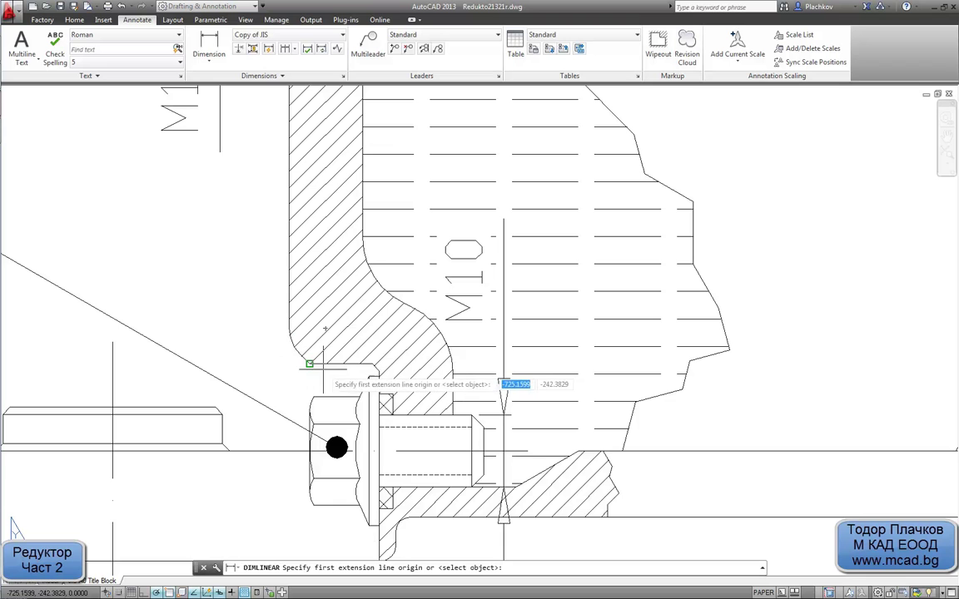
pyautogui.click(309, 364)
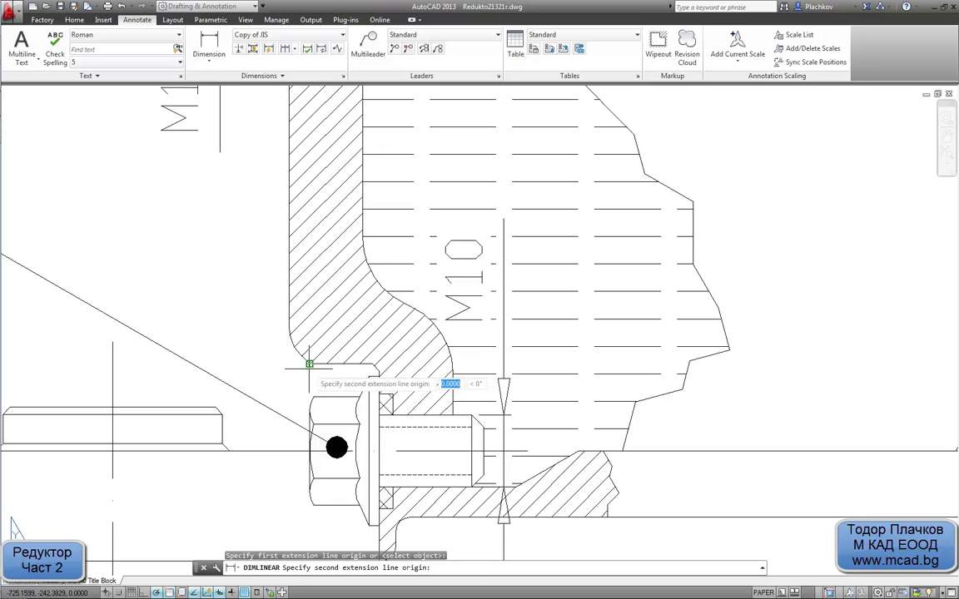
pyautogui.click(309, 451)
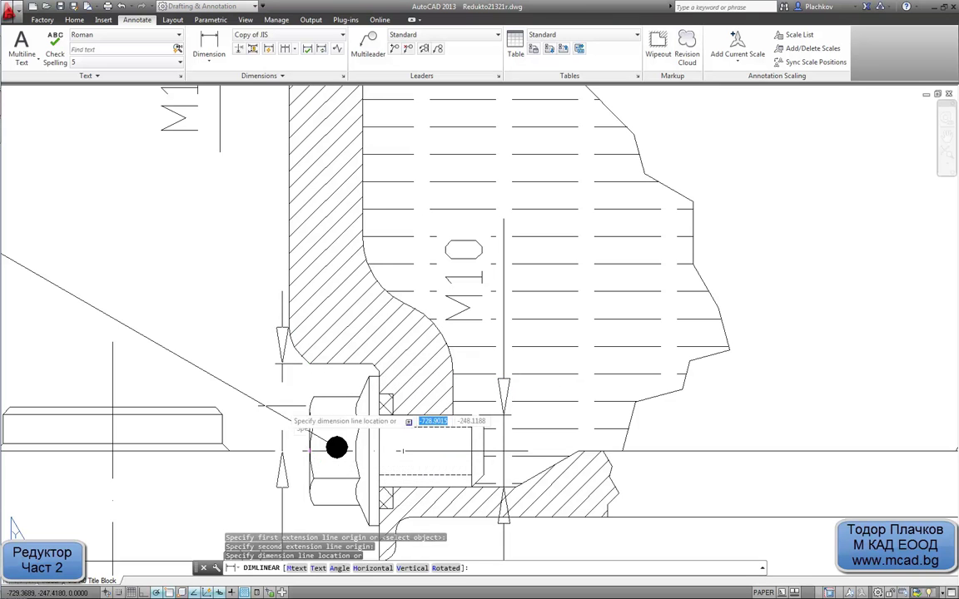
pyautogui.scroll(-6, 309, 392)
pyautogui.scroll(2, 309, 391)
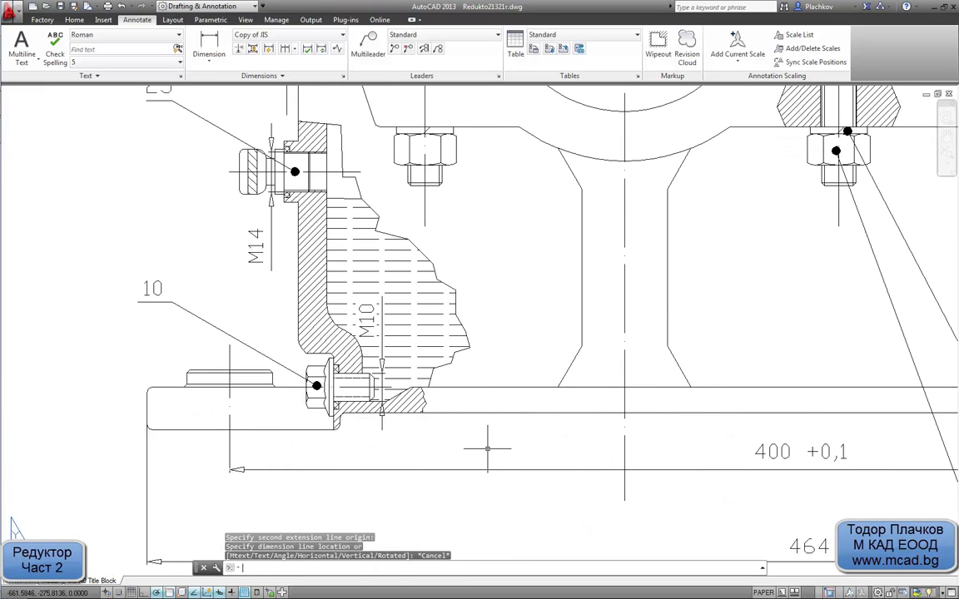
pyautogui.press('Escape')
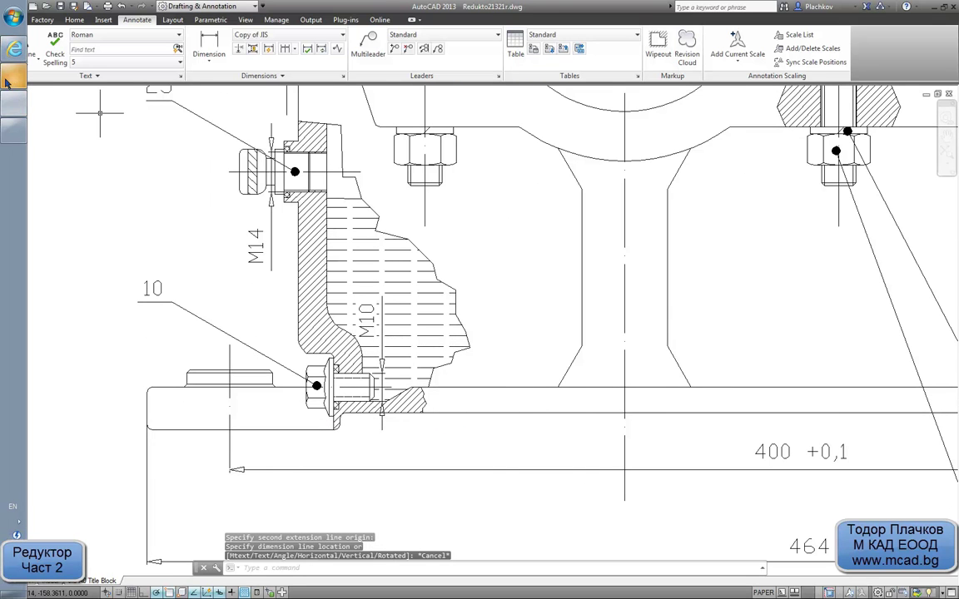
pyautogui.click(10, 81)
# Orbit the part, pick the origin XZ Plane, and start Sketch13 on it
pyautogui.moveTo(268, 244); pyautogui.dragTo(279, 253)
pyautogui.press('F4')
pyautogui.moveTo(376, 229); pyautogui.dragTo(457, 239)
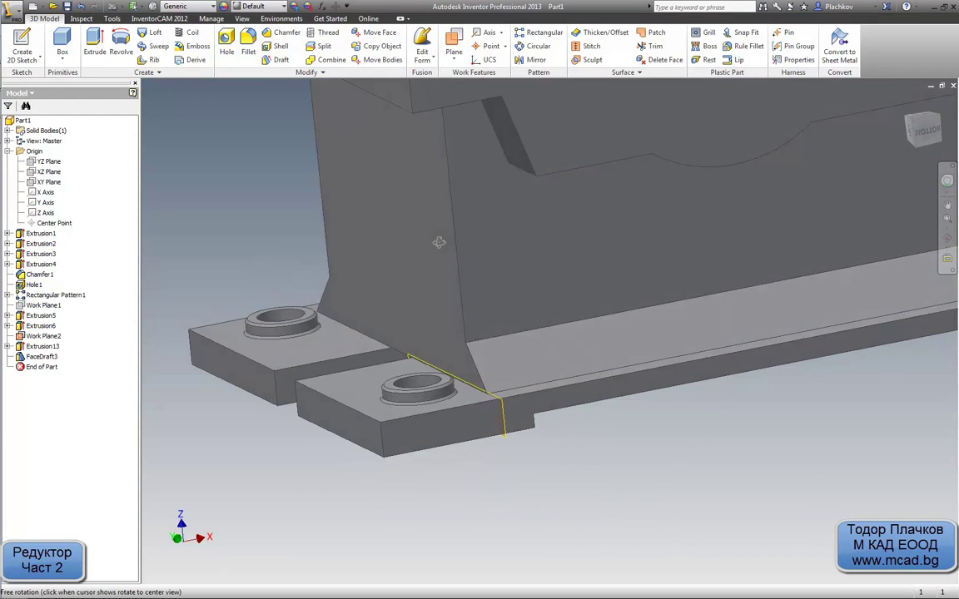
pyautogui.click(48, 170)
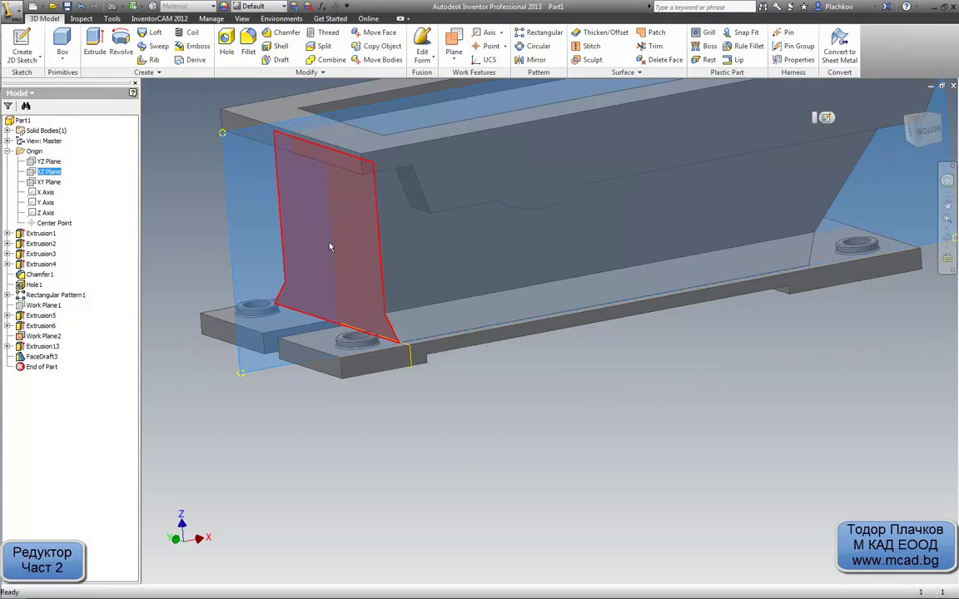
pyautogui.press('F2')
pyautogui.press('Escape')
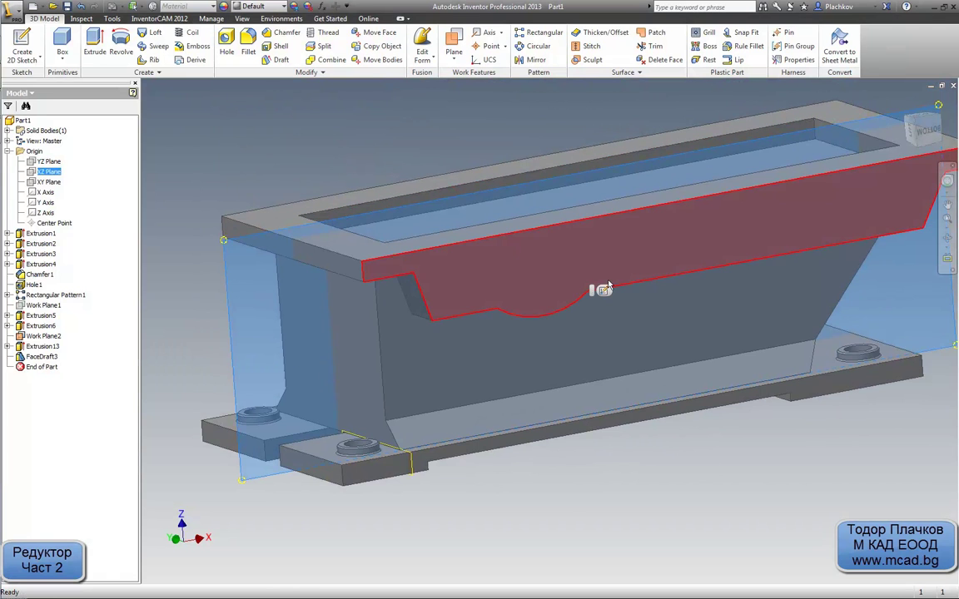
pyautogui.click(603, 291)
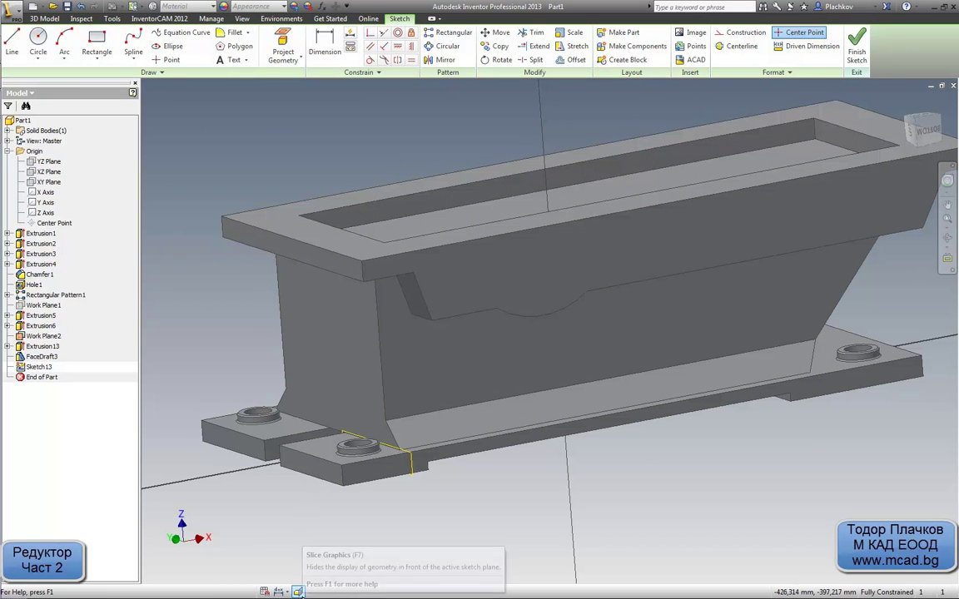
# Slice the graphics, look straight at the XZ sketch plane, and project the vertical wall edge
pyautogui.click(298, 592)
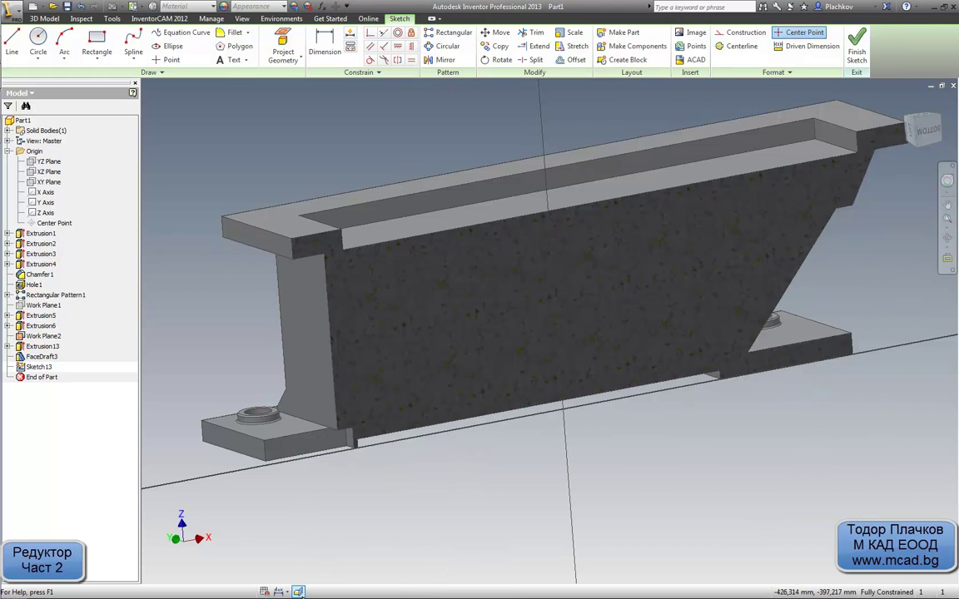
pyautogui.scroll(3, 366, 406)
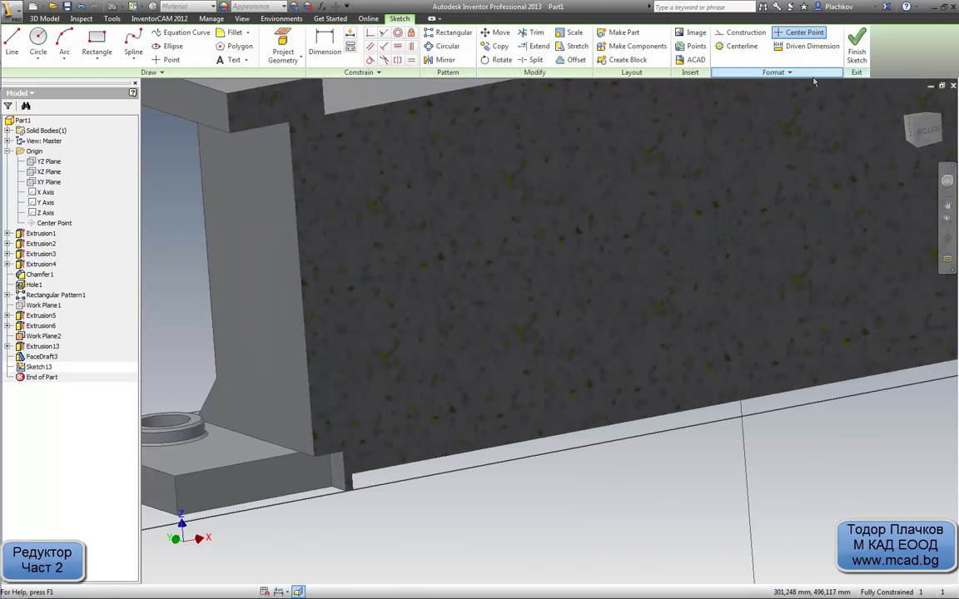
pyautogui.click(937, 135)
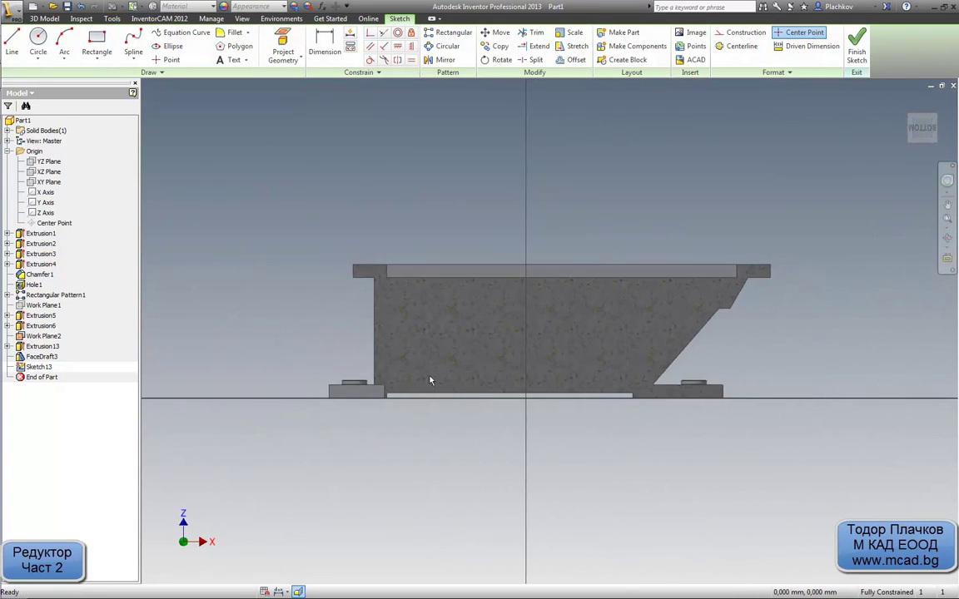
pyautogui.scroll(2, 390, 381)
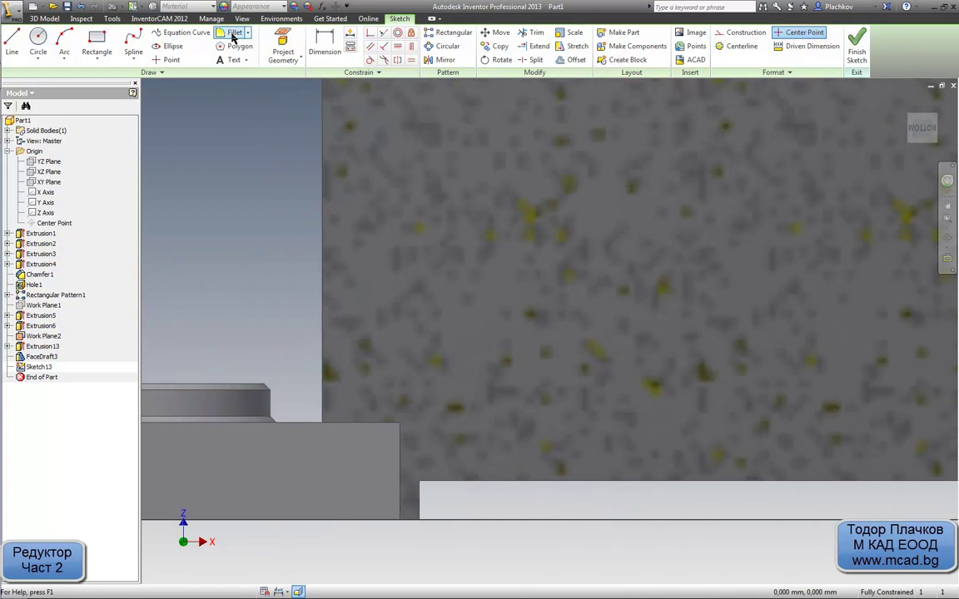
pyautogui.click(286, 42)
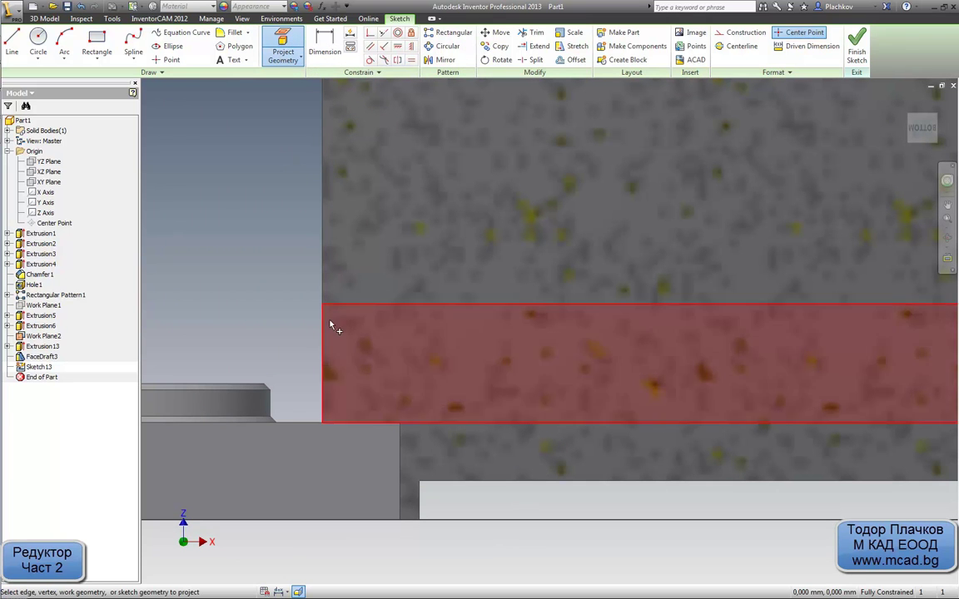
pyautogui.click(325, 366)
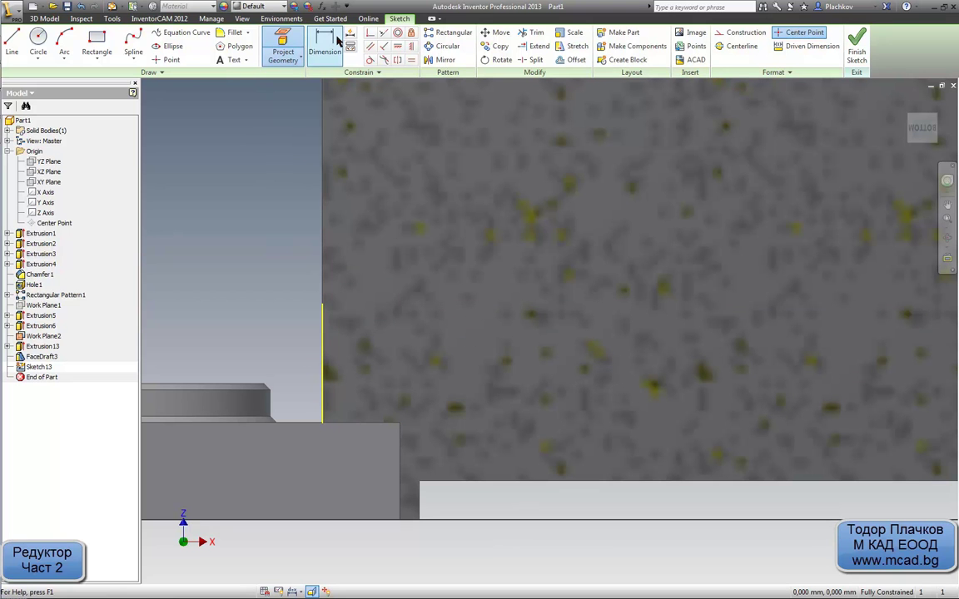
# Draw a 12 × 12 mm square from the projected edge at the flange corner and finish the sketch
pyautogui.click(97, 42)
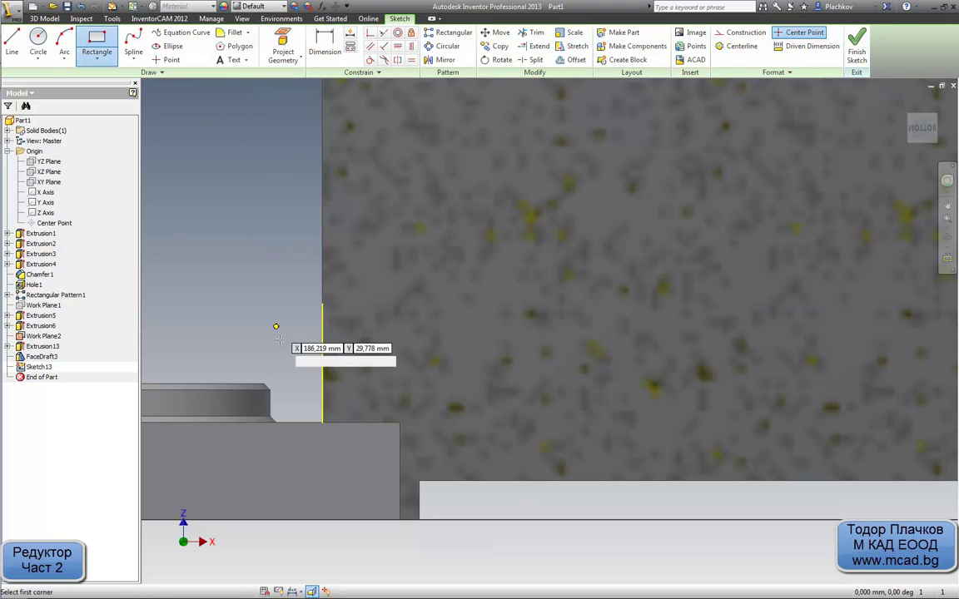
pyautogui.click(323, 422)
pyautogui.write('12')
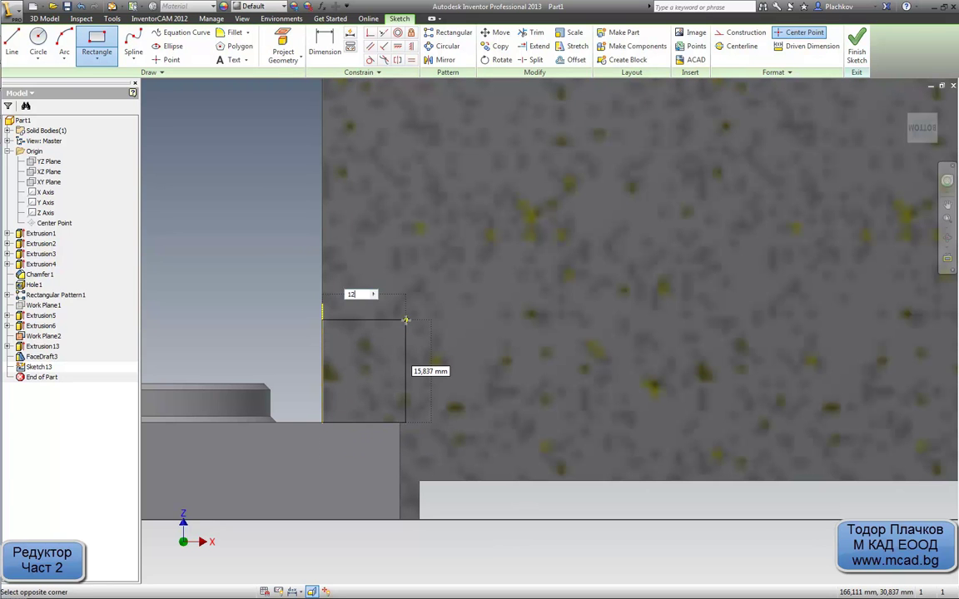
pyautogui.press('Tab')
pyautogui.press('Return')
pyautogui.scroll(2, 406, 358)
pyautogui.scroll(2, 358, 433)
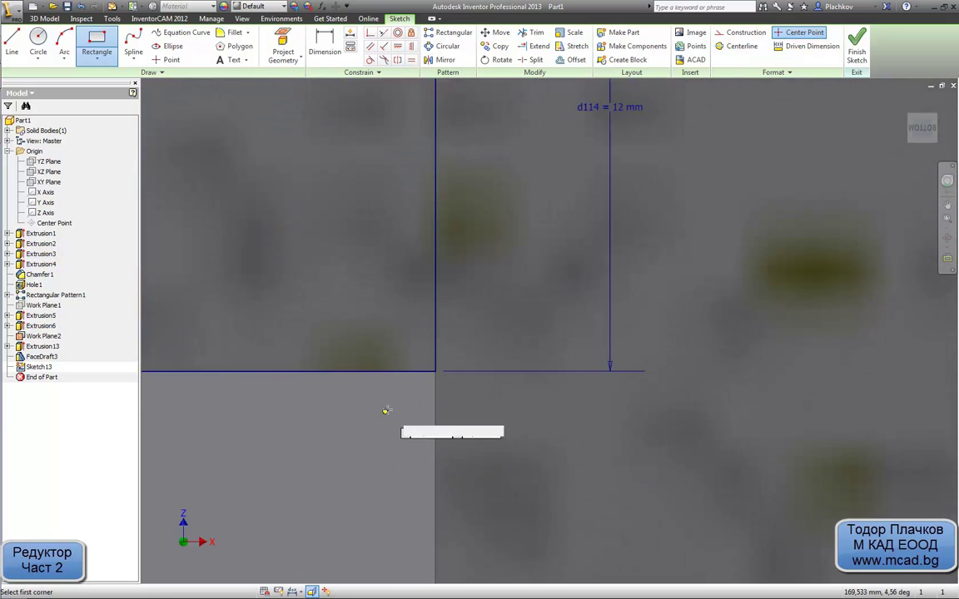
pyautogui.scroll(2, 481, 348)
pyautogui.scroll(1, 475, 305)
pyautogui.scroll(-1, 475, 317)
pyautogui.scroll(-2, 483, 333)
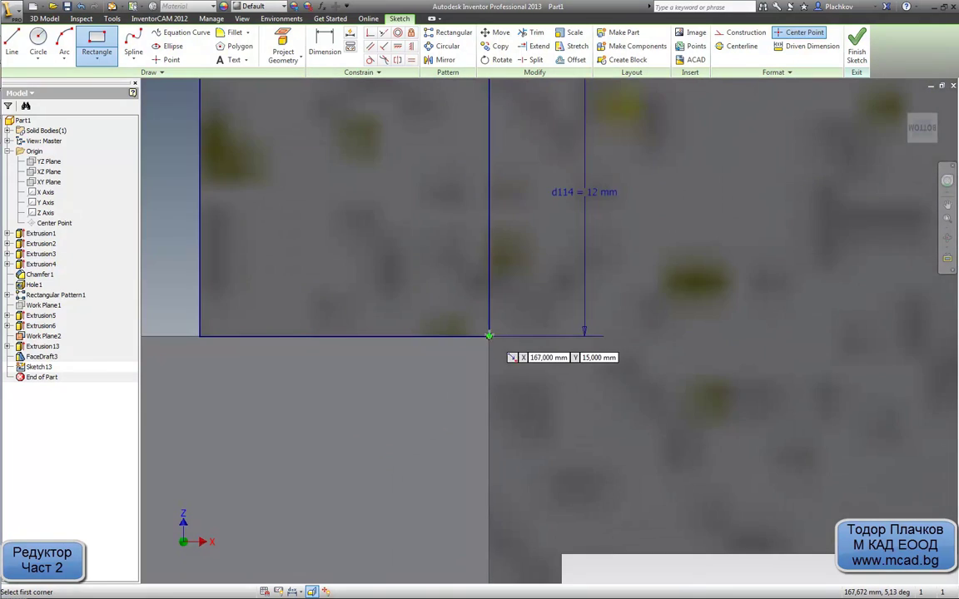
pyautogui.scroll(-2, 487, 333)
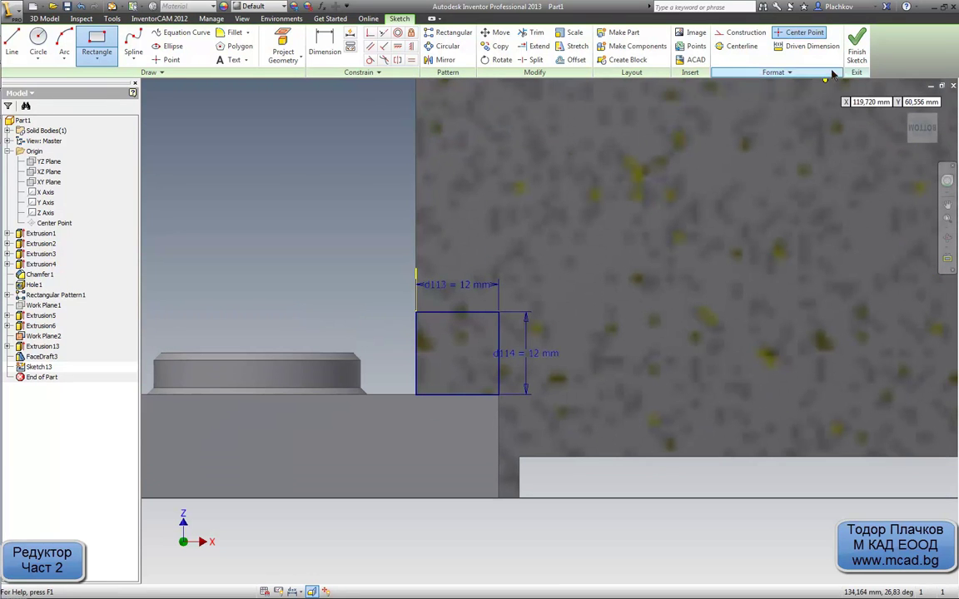
pyautogui.click(856, 45)
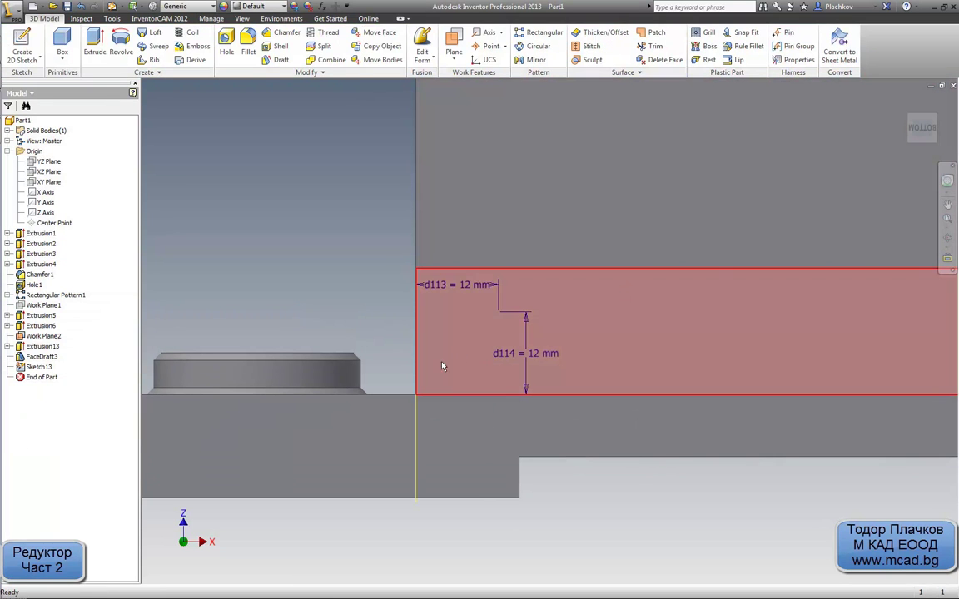
# Cut-extrude the 12 mm square symmetrically through All, then orbit to inspect the groove
pyautogui.press('F4')
pyautogui.moveTo(446, 372); pyautogui.dragTo(477, 393)
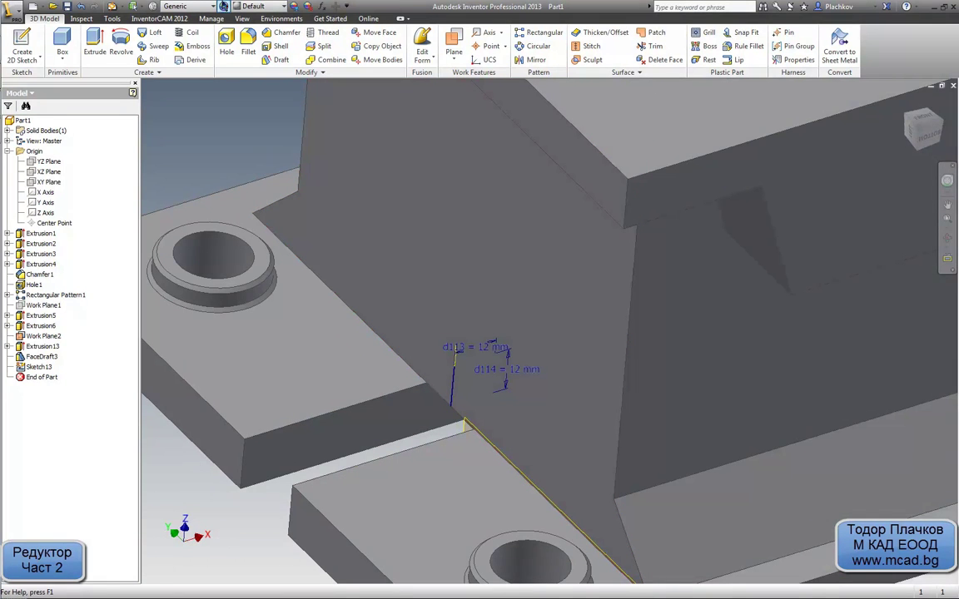
pyautogui.click(94, 46)
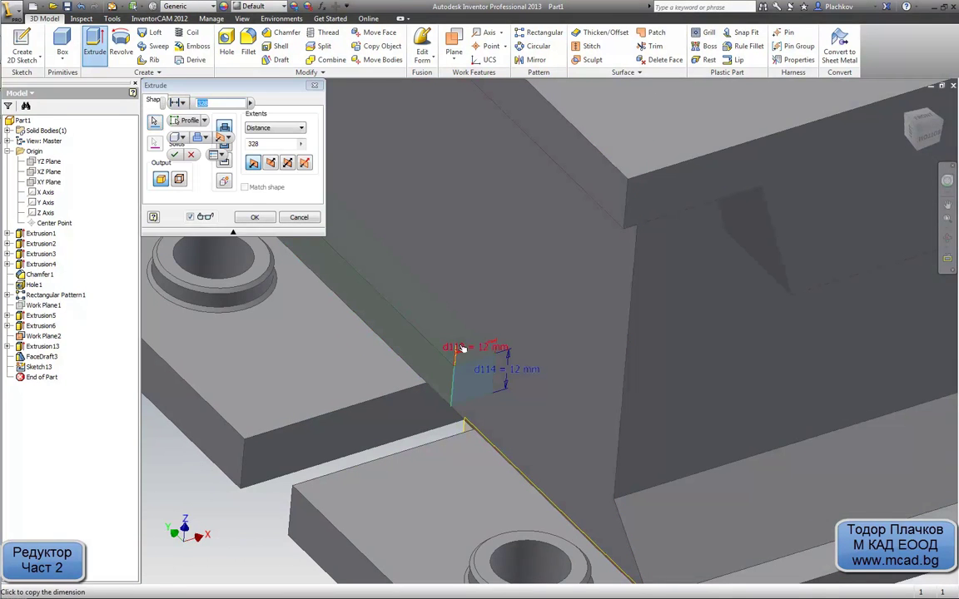
pyautogui.click(287, 163)
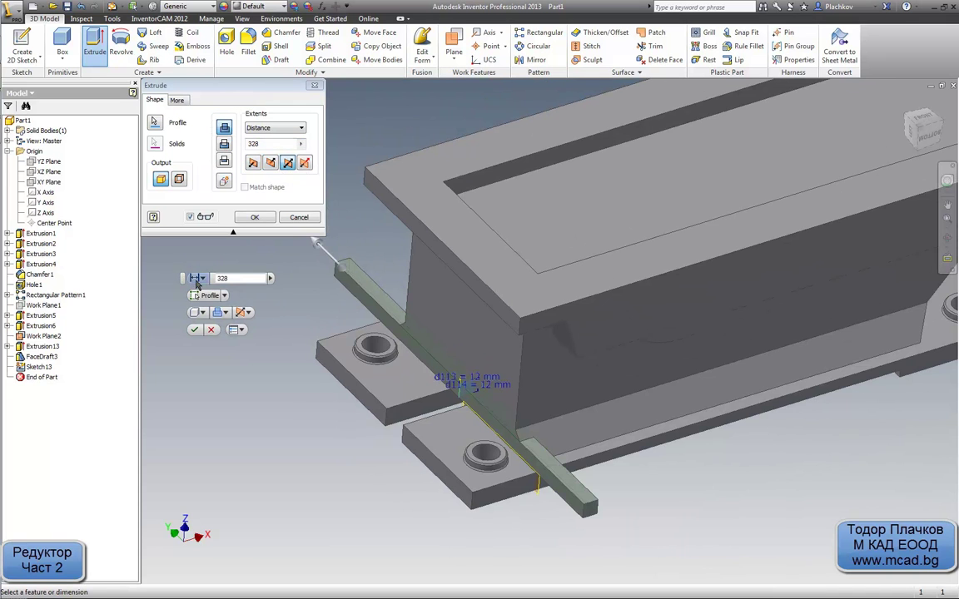
pyautogui.click(225, 313)
pyautogui.click(236, 338)
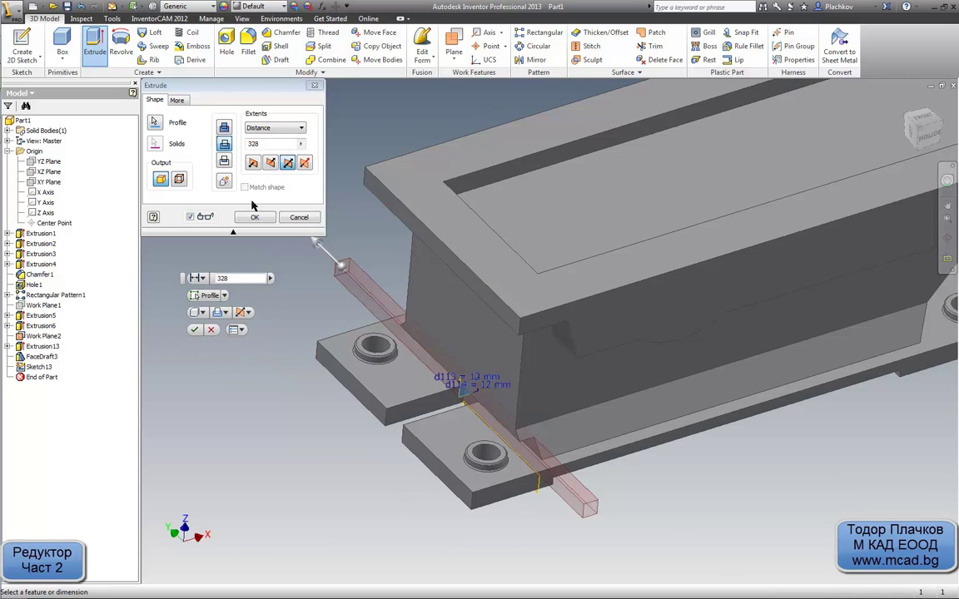
pyautogui.click(249, 313)
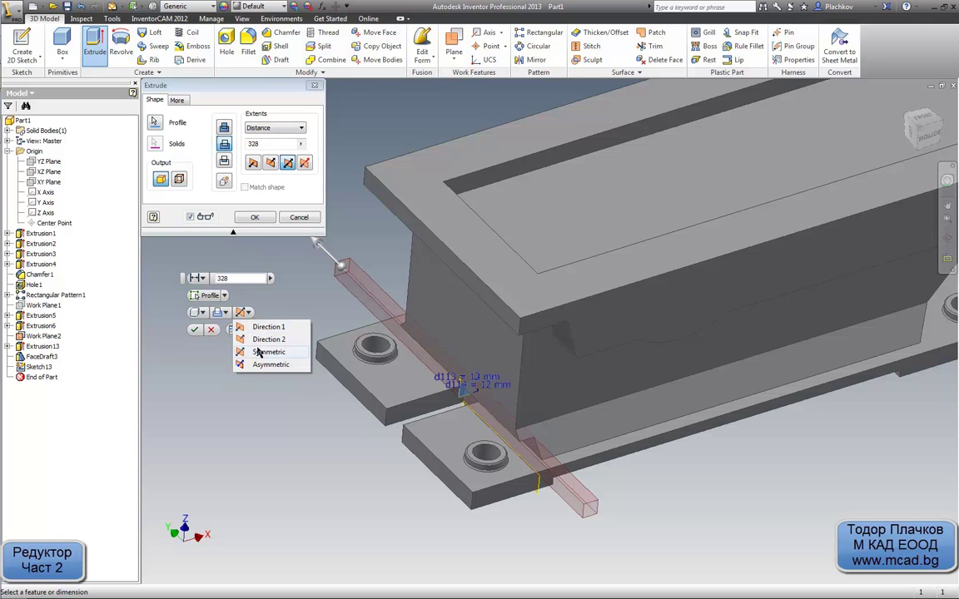
pyautogui.click(300, 127)
pyautogui.click(254, 169)
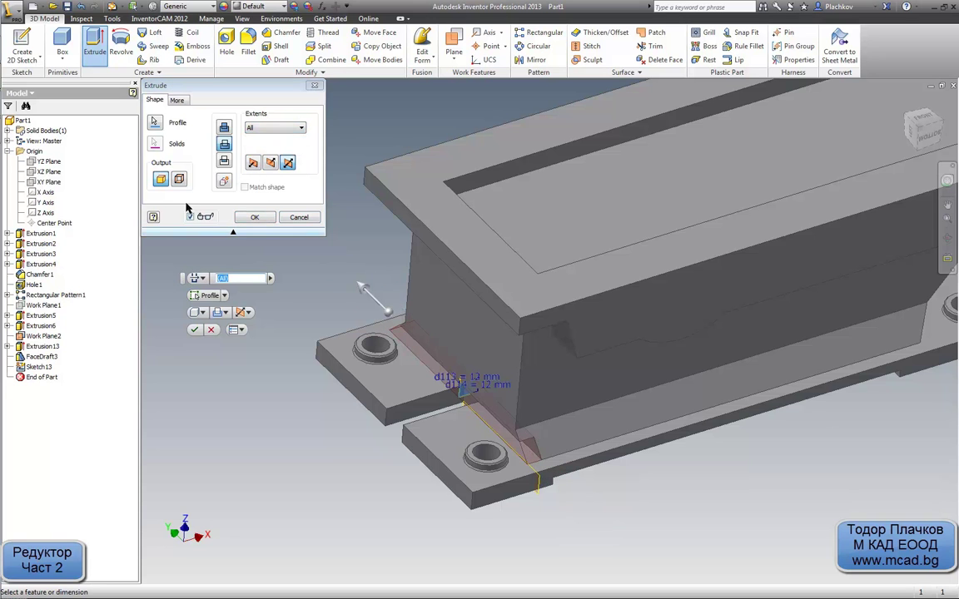
pyautogui.click(249, 216)
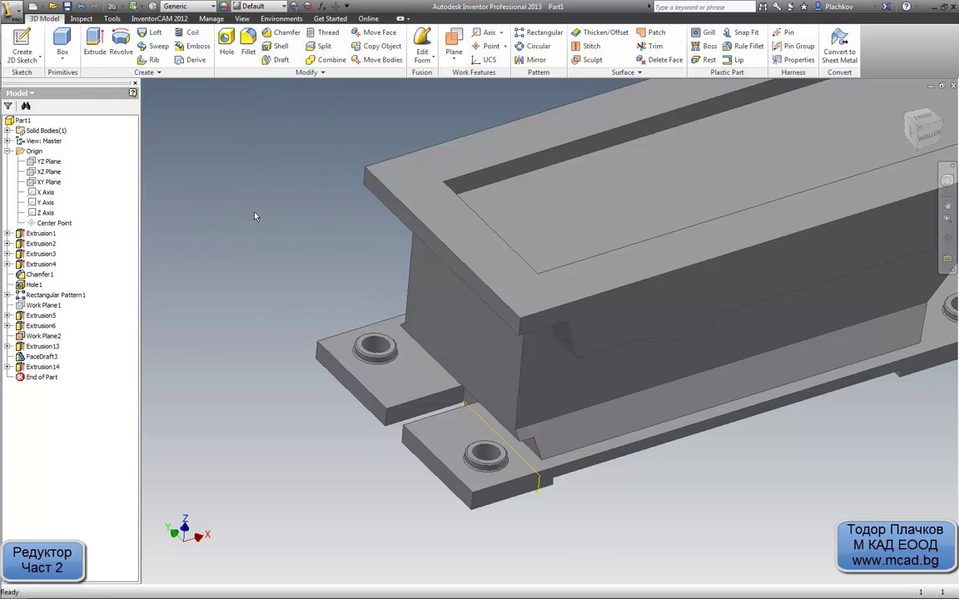
pyautogui.moveTo(392, 266)
pyautogui.keyDown('shift'); pyautogui.mouseDown(button='middle')
pyautogui.moveTo(434, 246)
pyautogui.moveTo(507, 312)
pyautogui.moveTo(560, 412)
pyautogui.mouseUp(button='middle'); pyautogui.keyUp('shift')
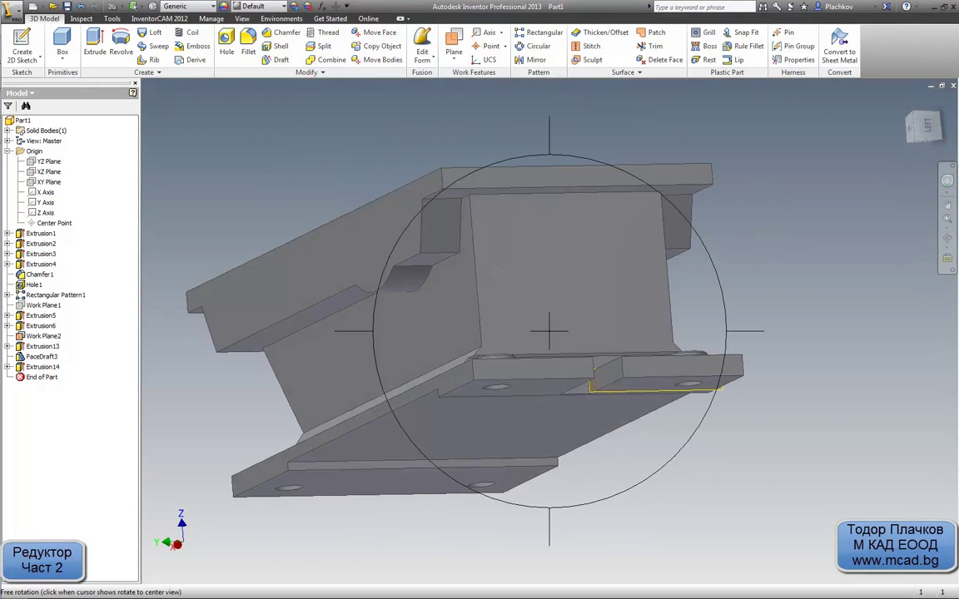
pyautogui.press('F6')
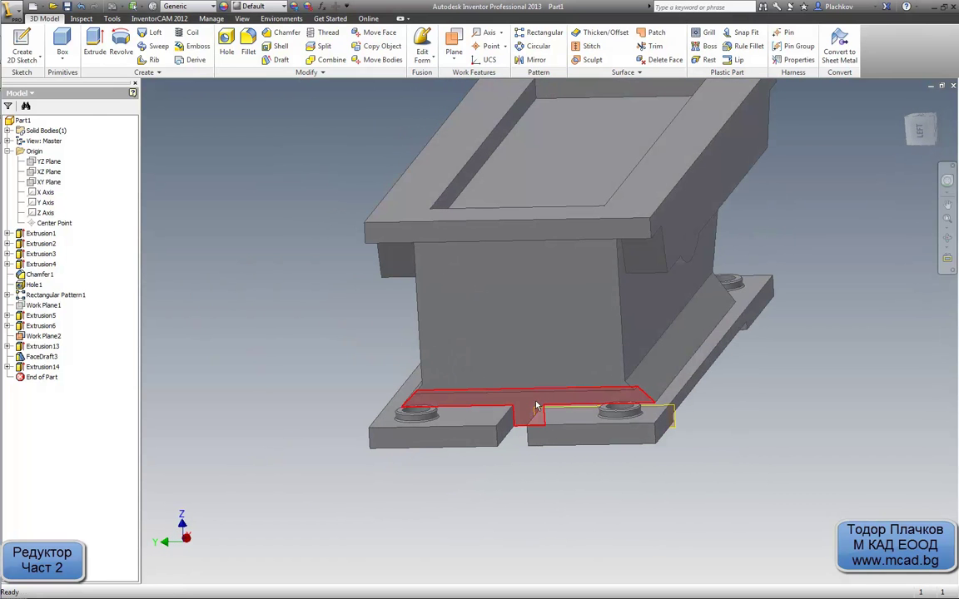
pyautogui.moveTo(521, 417)
pyautogui.keyDown('shift'); pyautogui.mouseDown(button='middle')
pyautogui.moveTo(619, 385)
pyautogui.moveTo(583, 416)
pyautogui.mouseUp(button='middle'); pyautogui.keyUp('shift')
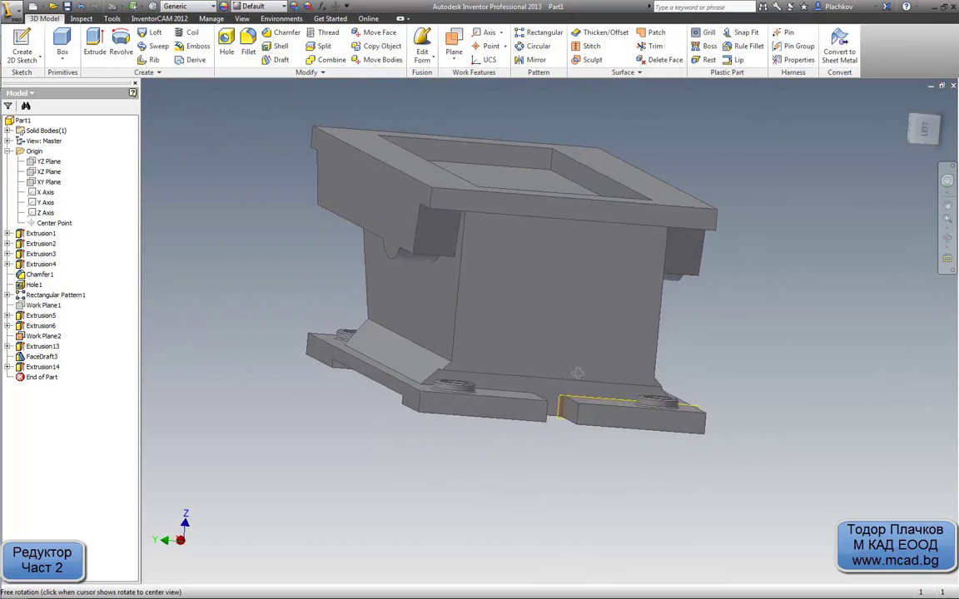
pyautogui.moveTo(4, 73)
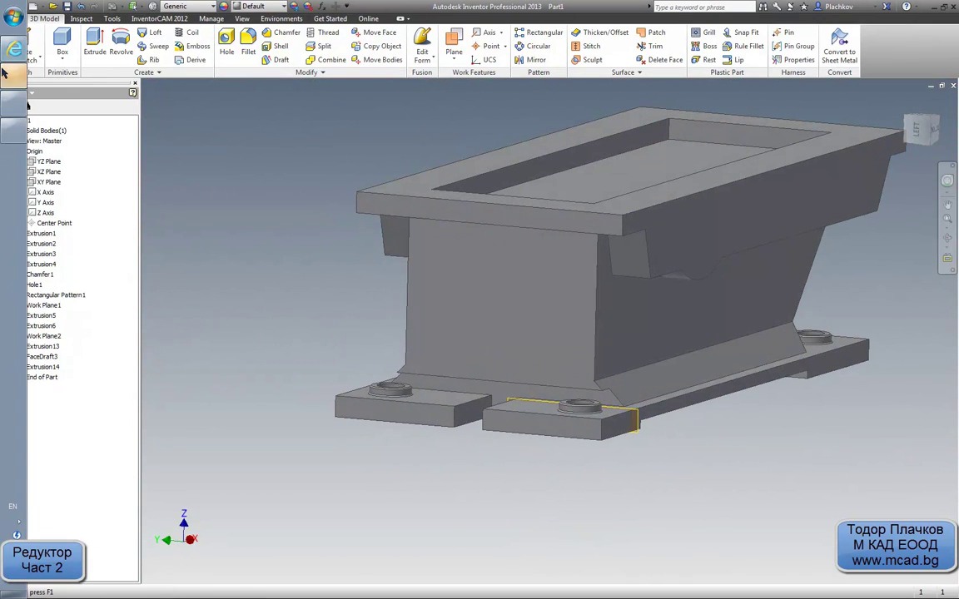
# Switch to AutoCAD and zoom to the lower-left bolt and wall section
pyautogui.click(4, 95)
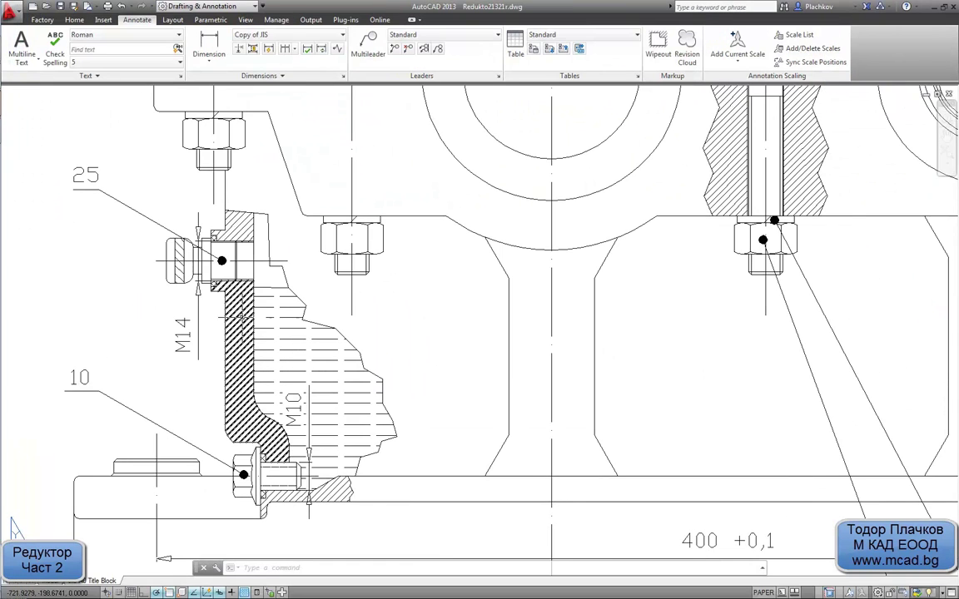
pyautogui.scroll(-2, 248, 217)
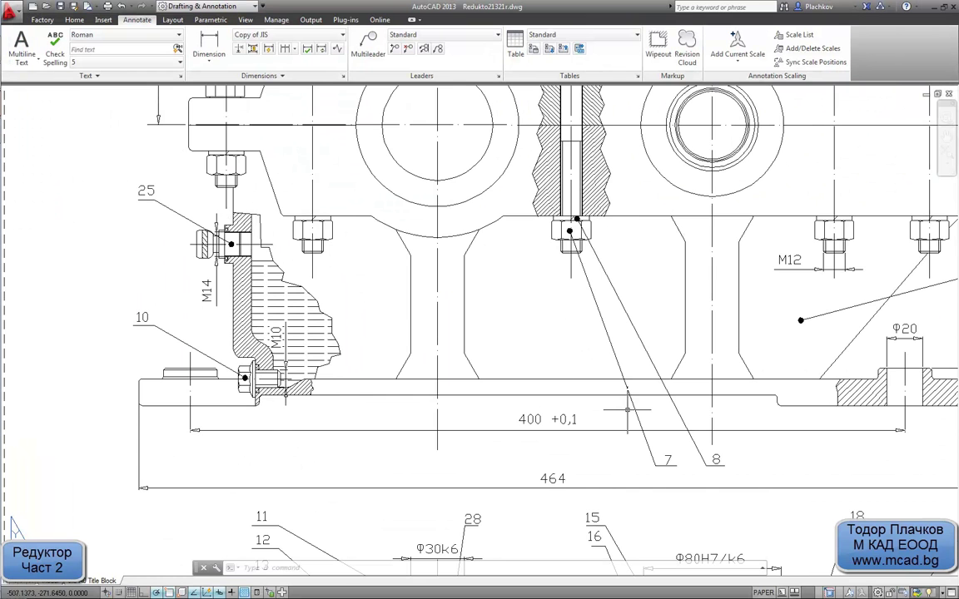
pyautogui.moveTo(420, 339); pyautogui.dragTo(363, 400, button='middle')
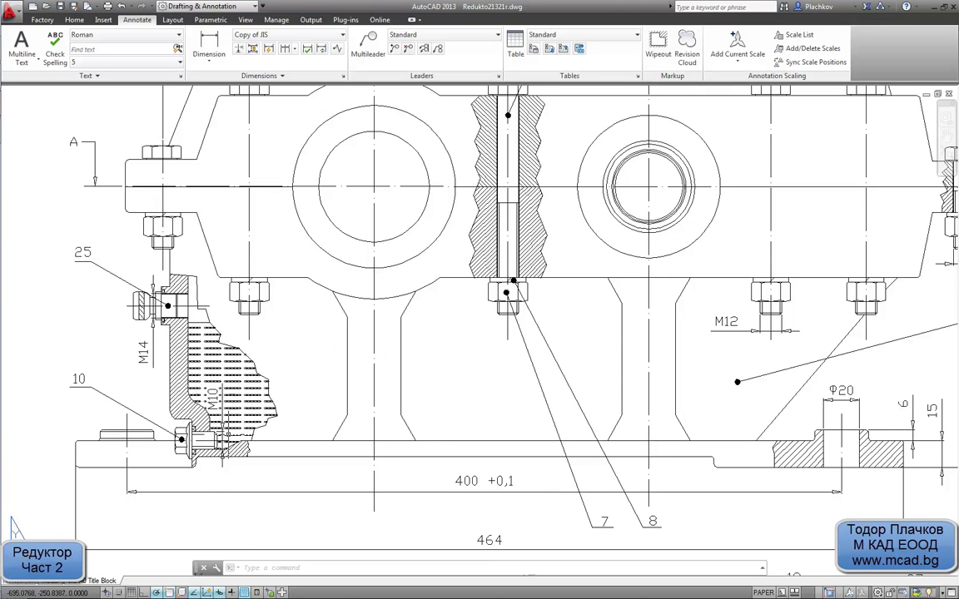
pyautogui.scroll(2, 183, 399)
pyautogui.moveTo(168, 356); pyautogui.dragTo(198, 356, button='middle')
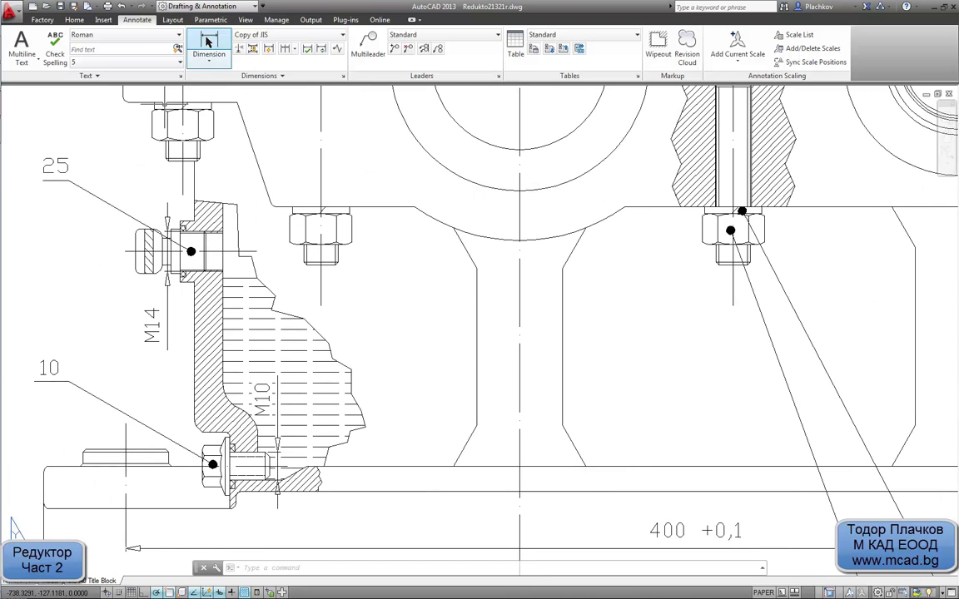
# Measure the wall edge distance of 10 with a linear dimension, cancelling it unplaced
pyautogui.click(209, 42)
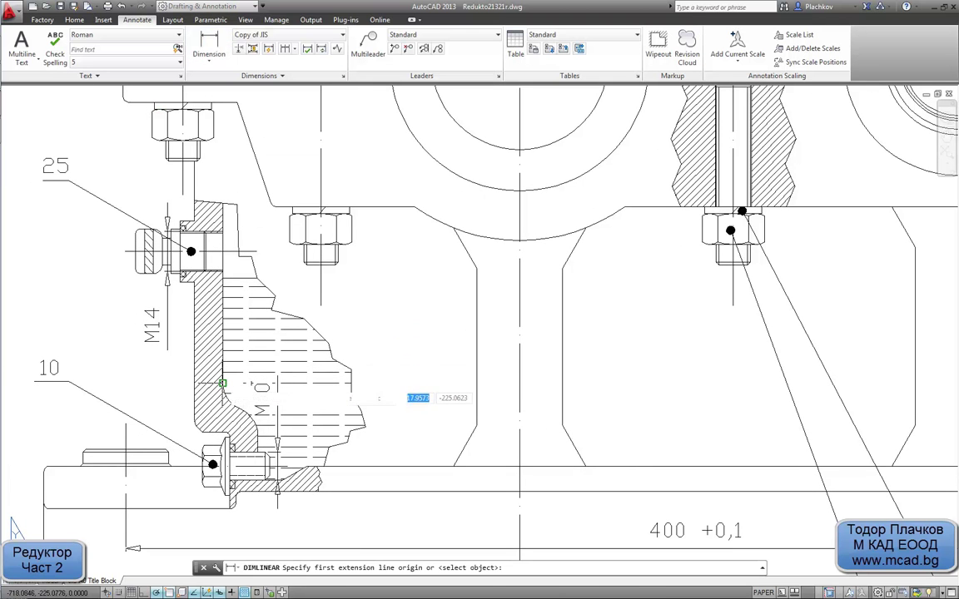
pyautogui.click(222, 382)
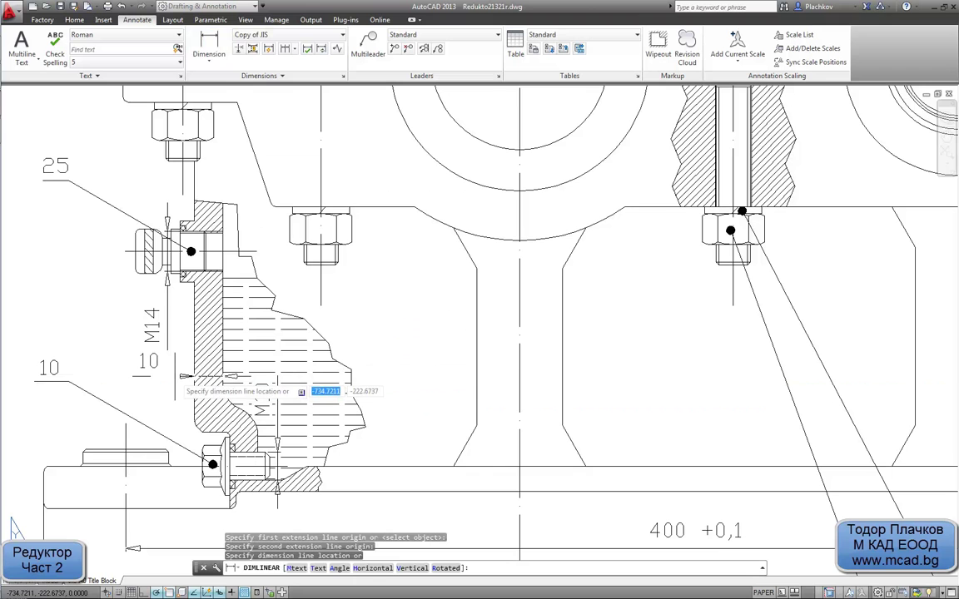
pyautogui.press('Escape')
pyautogui.scroll(2, 200, 450)
pyautogui.press('Return')
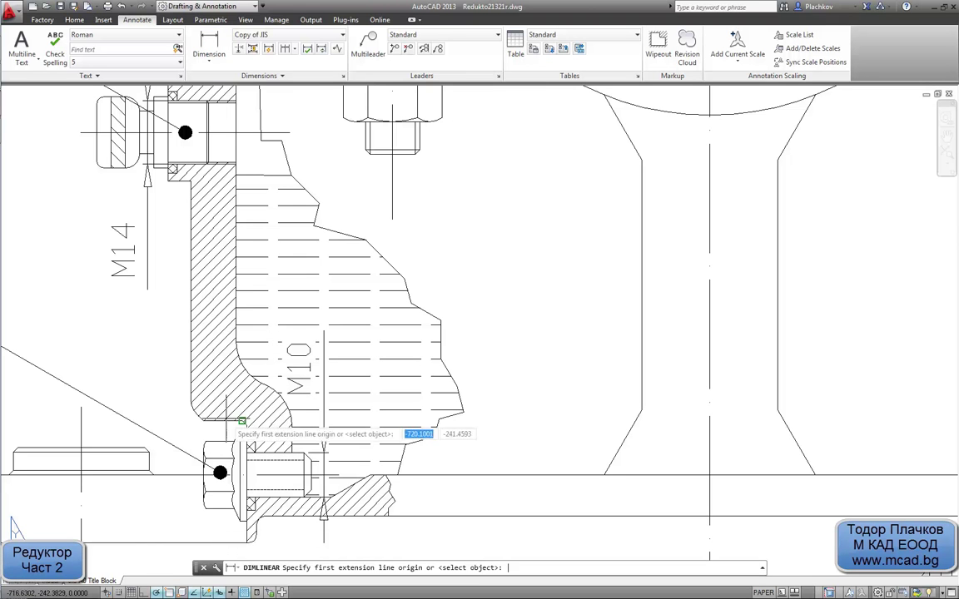
pyautogui.click(247, 426)
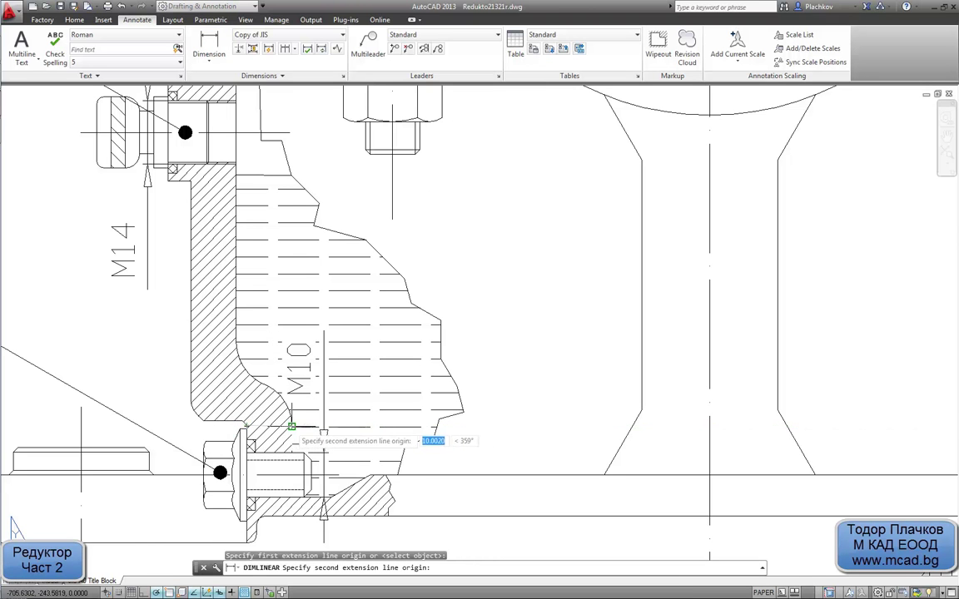
pyautogui.click(291, 427)
pyautogui.press('Escape')
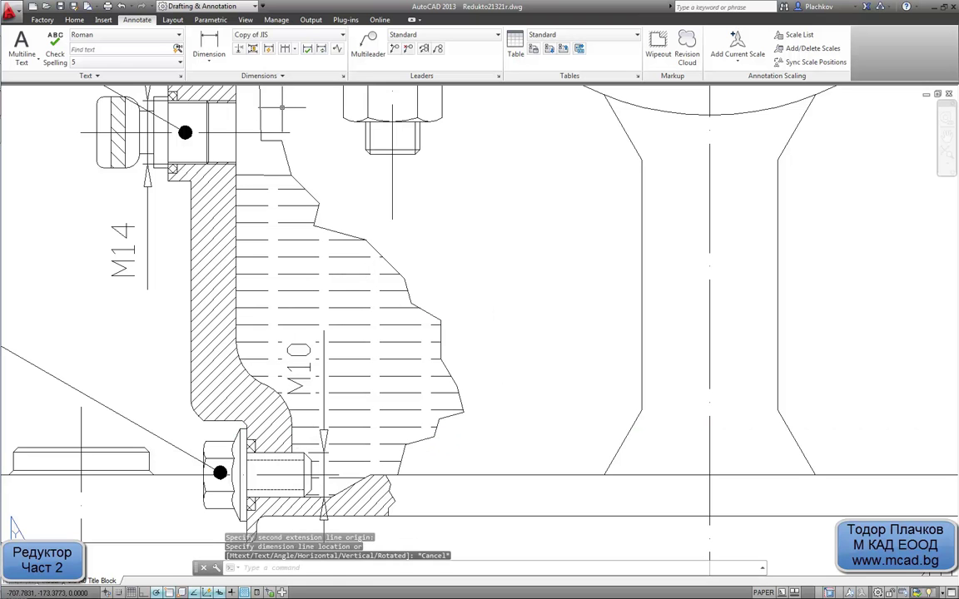
# Read the wall's inner fillet as R10 with a radius dimension, cancelling it unplaced
pyautogui.click(209, 60)
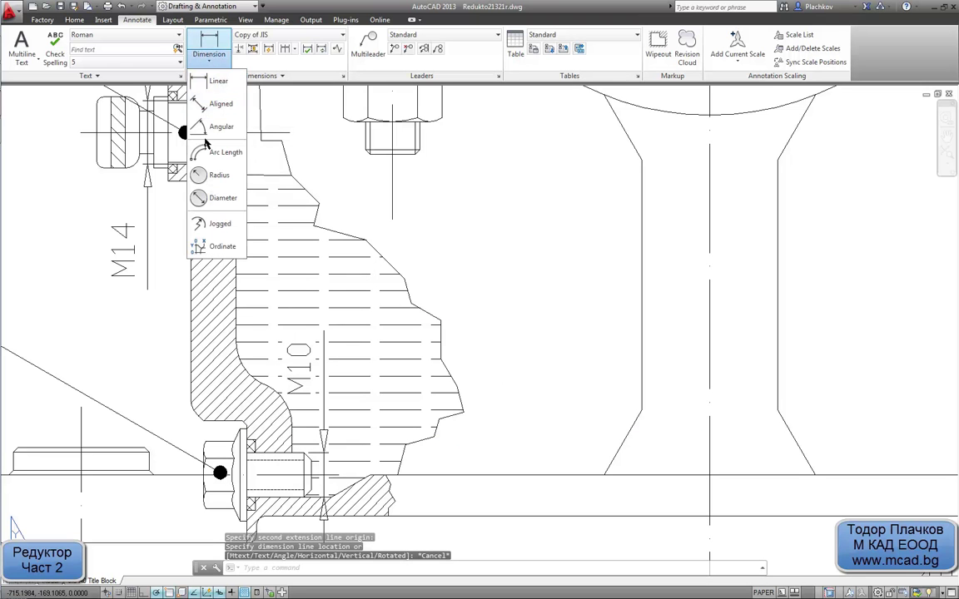
pyautogui.click(213, 175)
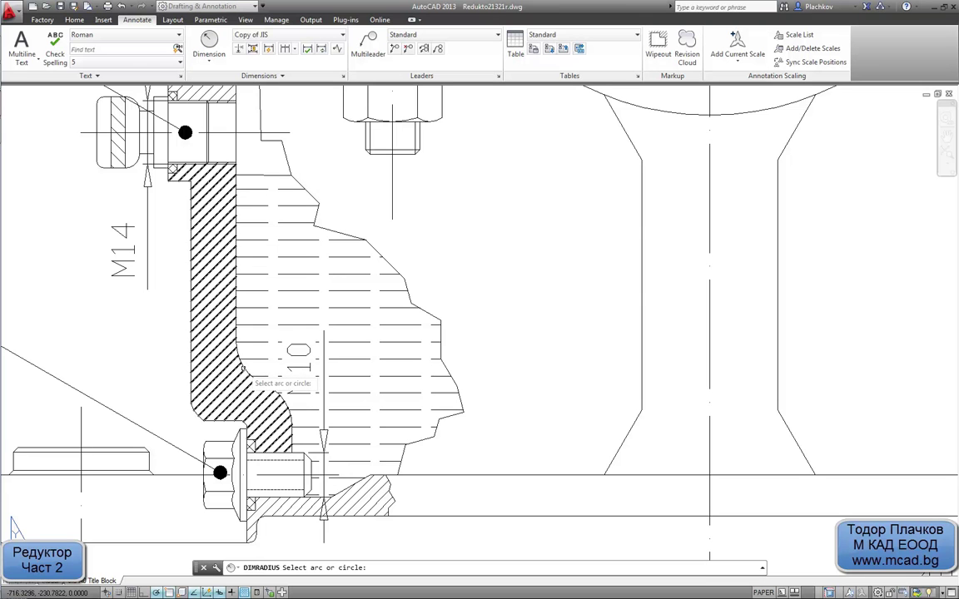
pyautogui.click(247, 371)
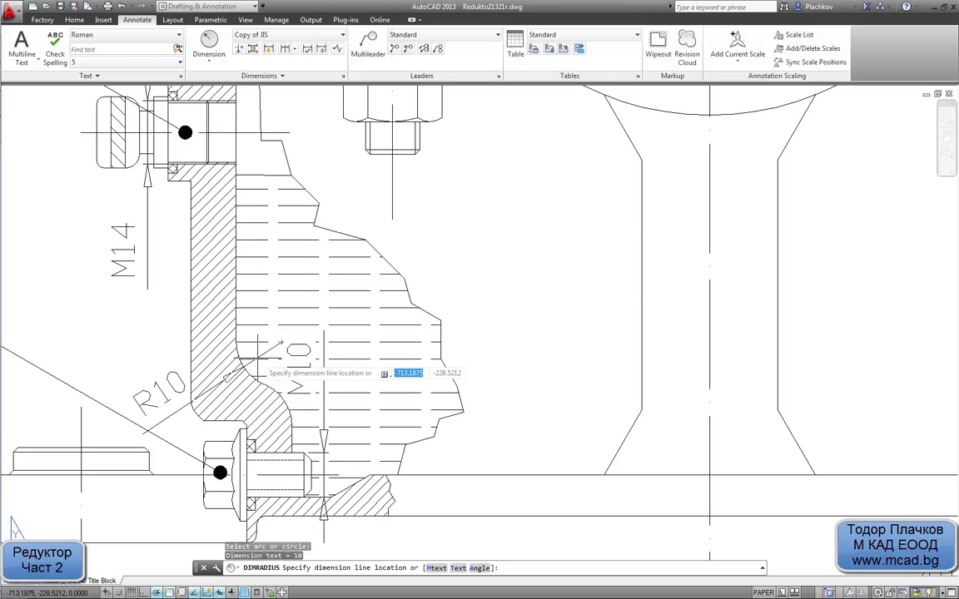
pyautogui.press('Escape')
pyautogui.press('Return')
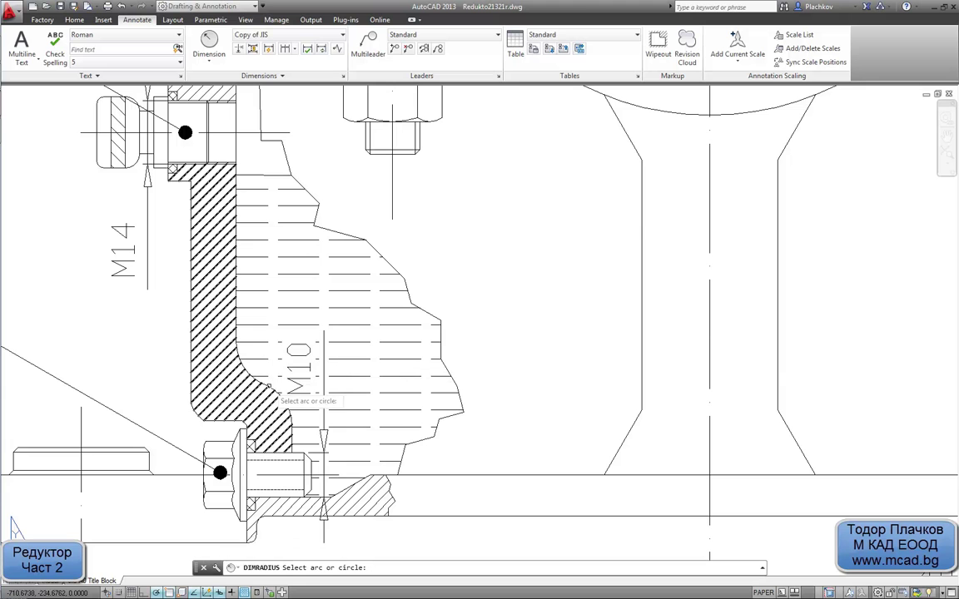
pyautogui.click(271, 381)
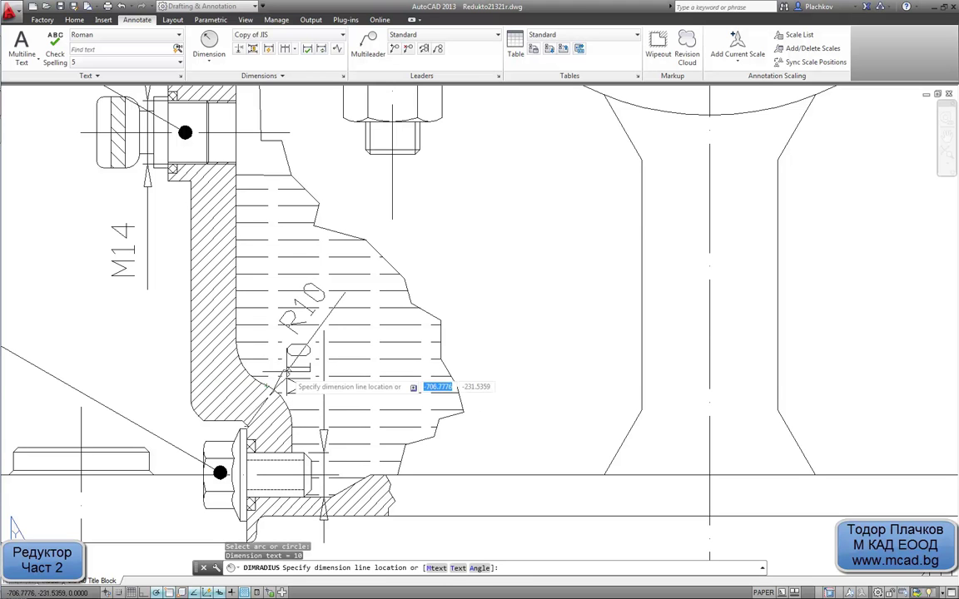
pyautogui.press('Escape')
pyautogui.moveTo(338, 451); pyautogui.dragTo(332, 350, button='middle')
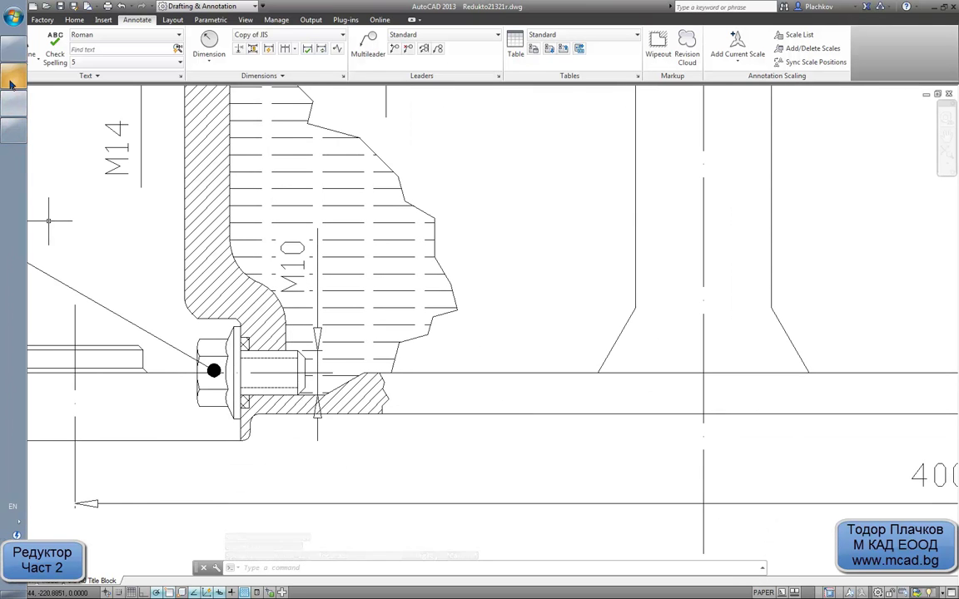
pyautogui.click(12, 118)
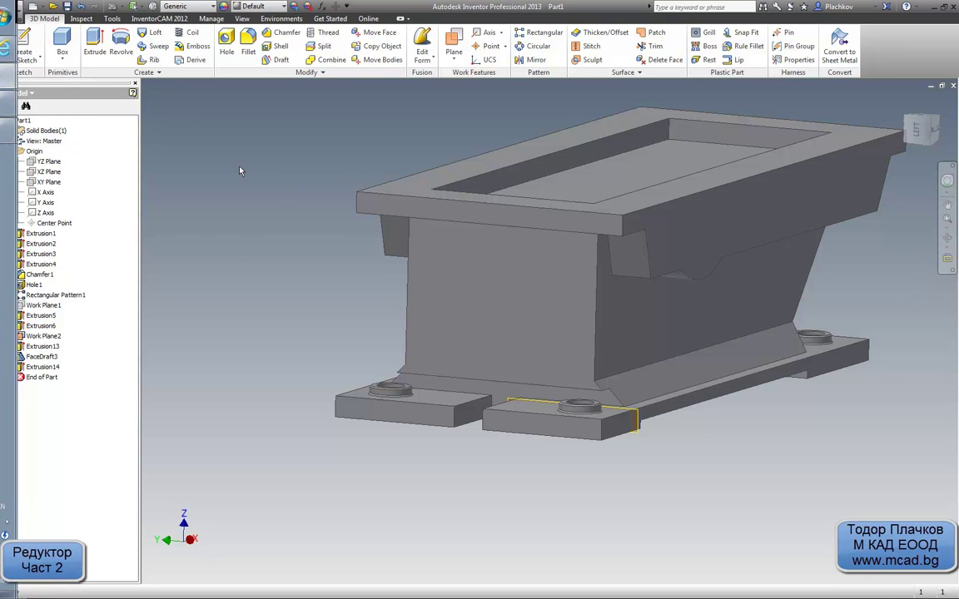
# Start Sketch14 on the XZ plane and slice the model at it
pyautogui.click(50, 173)
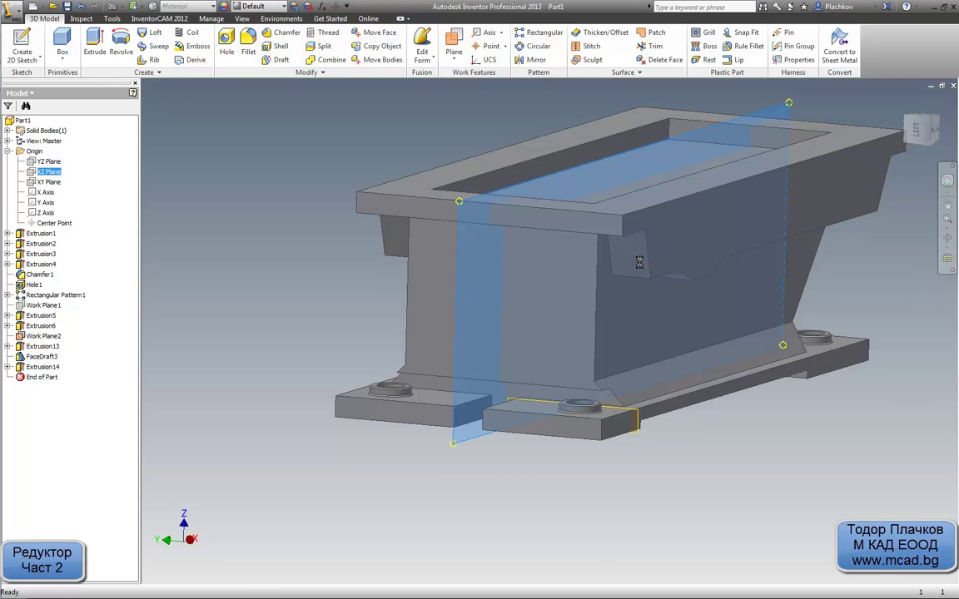
pyautogui.click(634, 265)
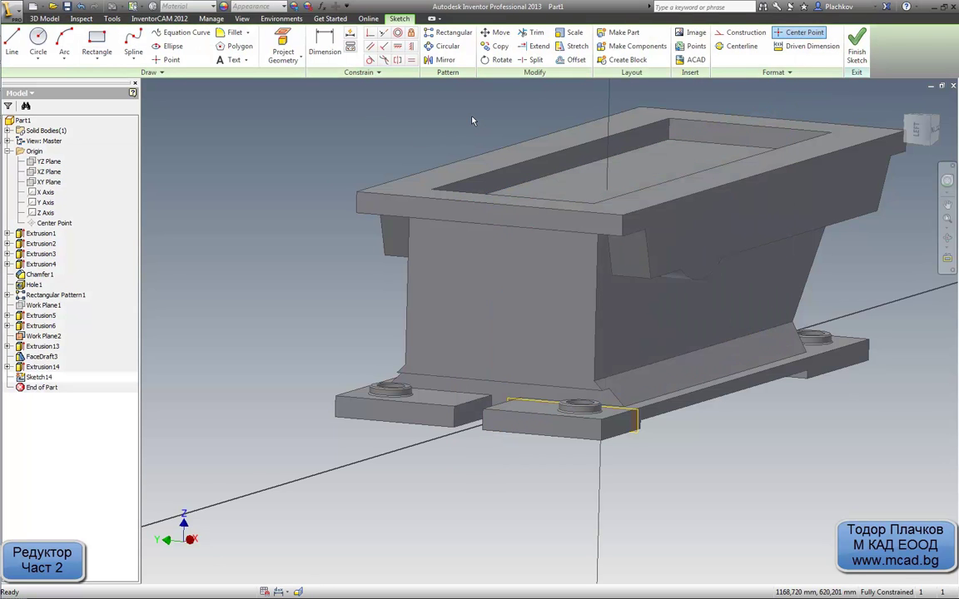
pyautogui.press('F7')
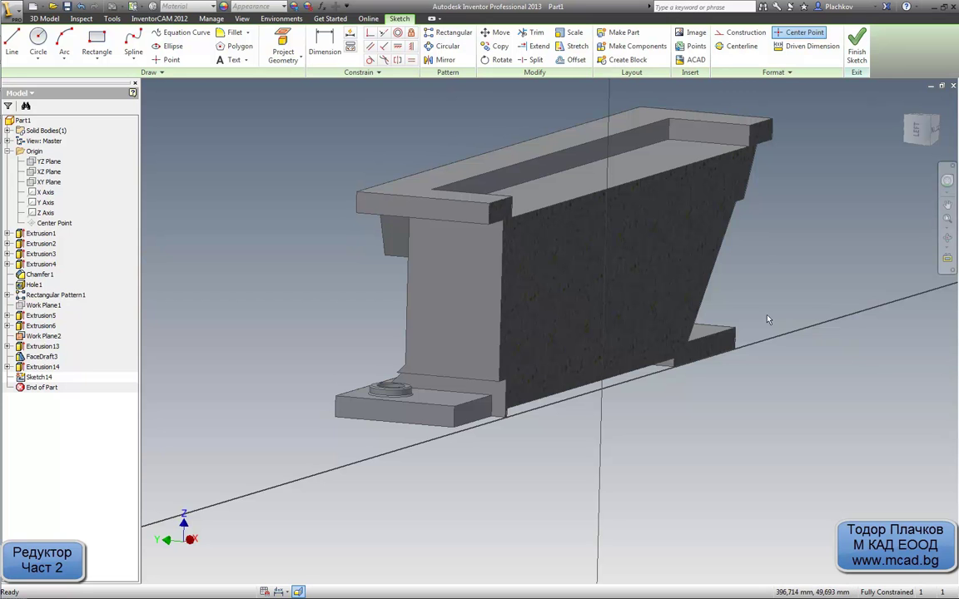
# Orbit and pan to the whole housing, then look straight at the speckled side wall
pyautogui.press('F4')
pyautogui.moveTo(725, 318); pyautogui.dragTo(535, 364)
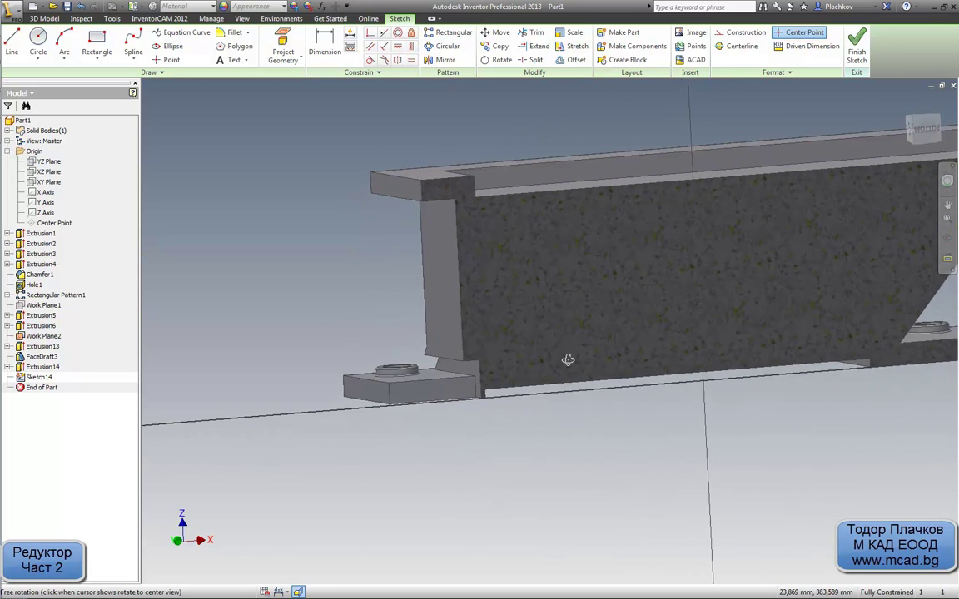
pyautogui.press('F2')
pyautogui.moveTo(647, 344); pyautogui.dragTo(488, 474)
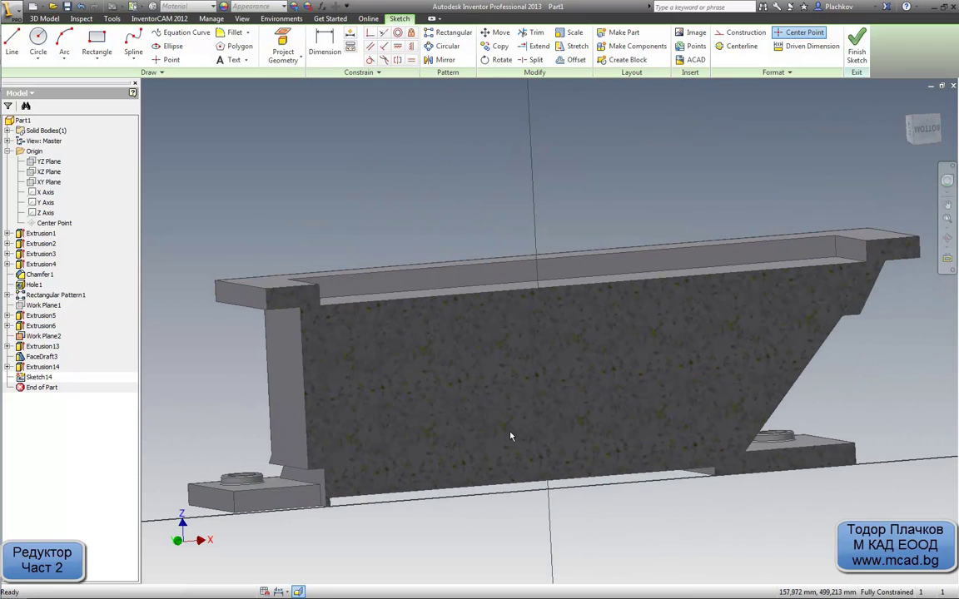
pyautogui.moveTo(647, 404); pyautogui.dragTo(688, 351)
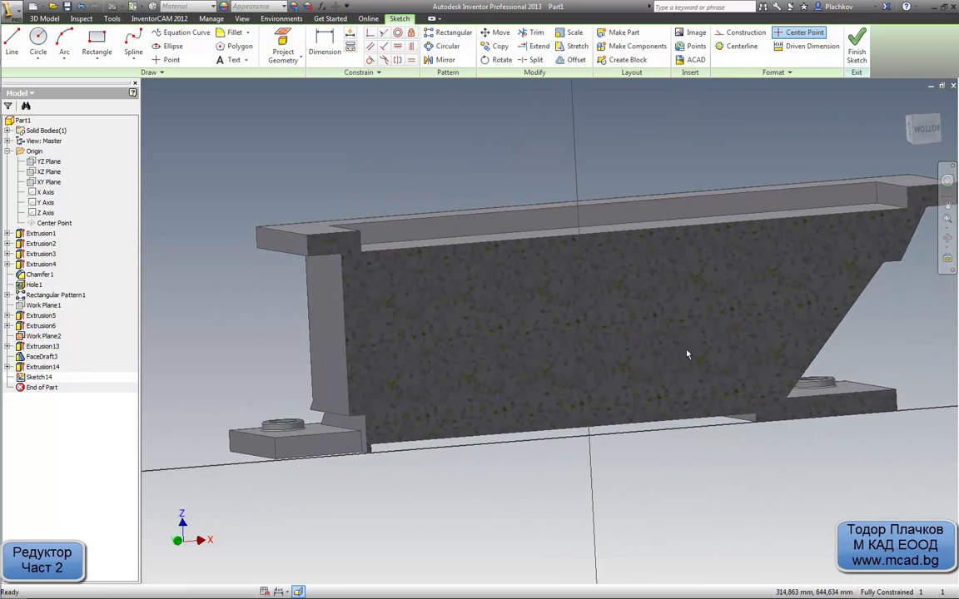
pyautogui.scroll(-5, 390, 357)
pyautogui.scroll(2, 390, 357)
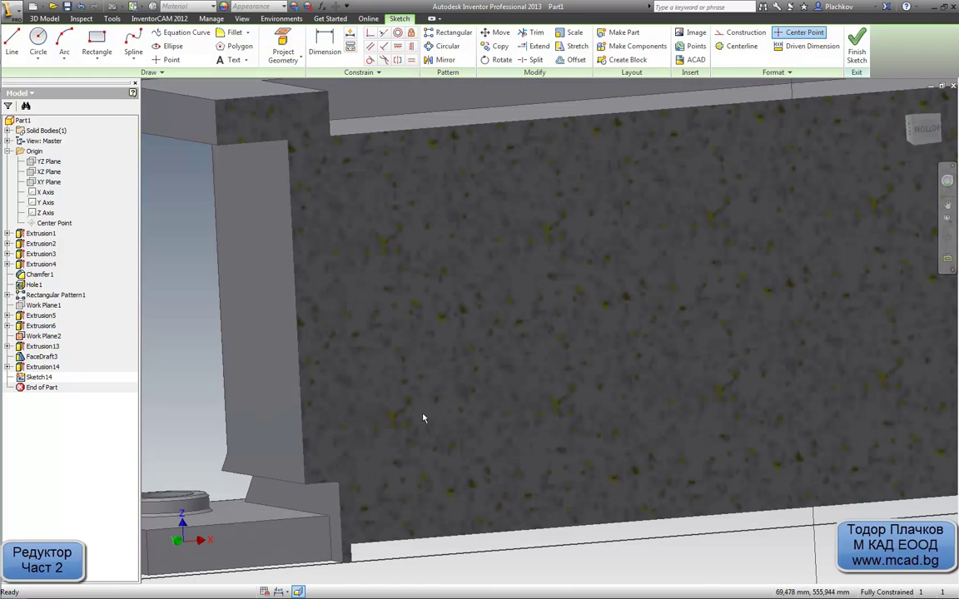
pyautogui.click(947, 258)
pyautogui.click(350, 302)
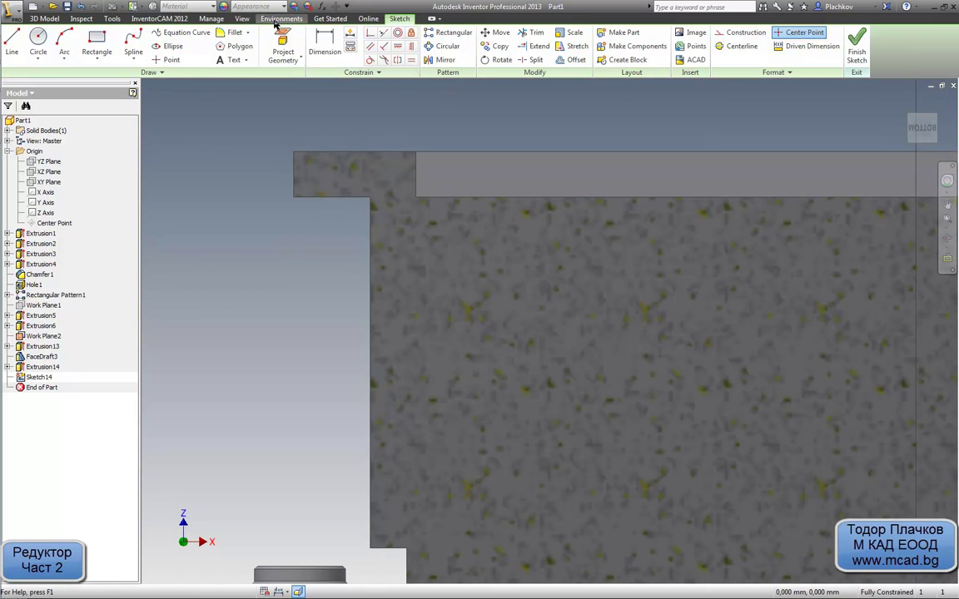
# Project the wall's left edge and the short edge above the foot, and offset them inward
pyautogui.click(283, 46)
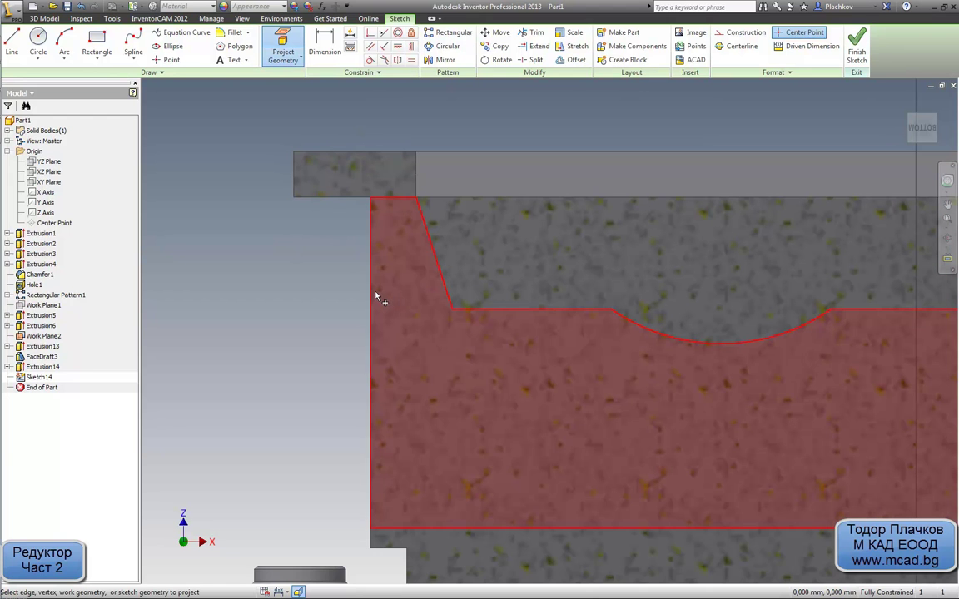
pyautogui.click(400, 383)
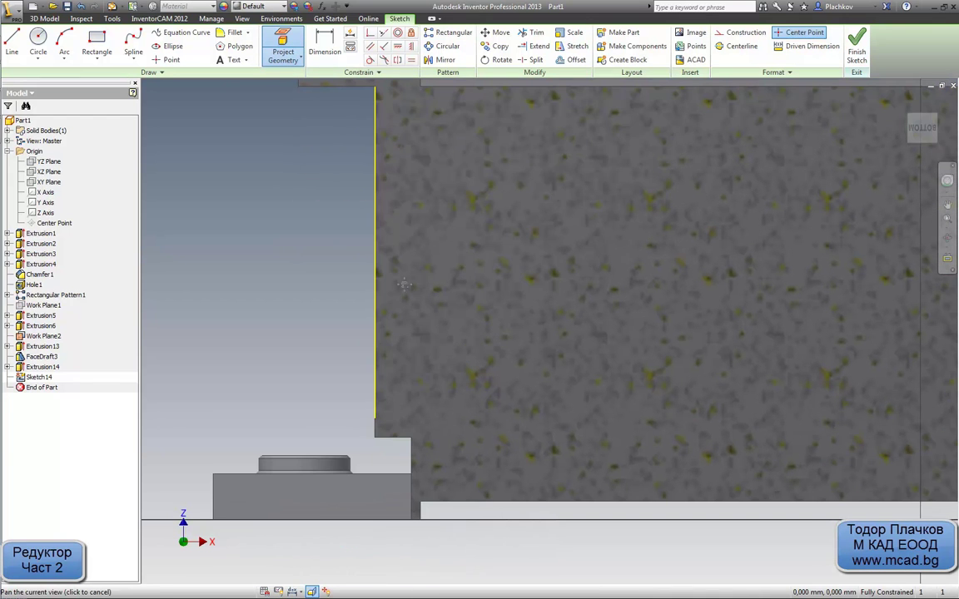
pyautogui.click(411, 469)
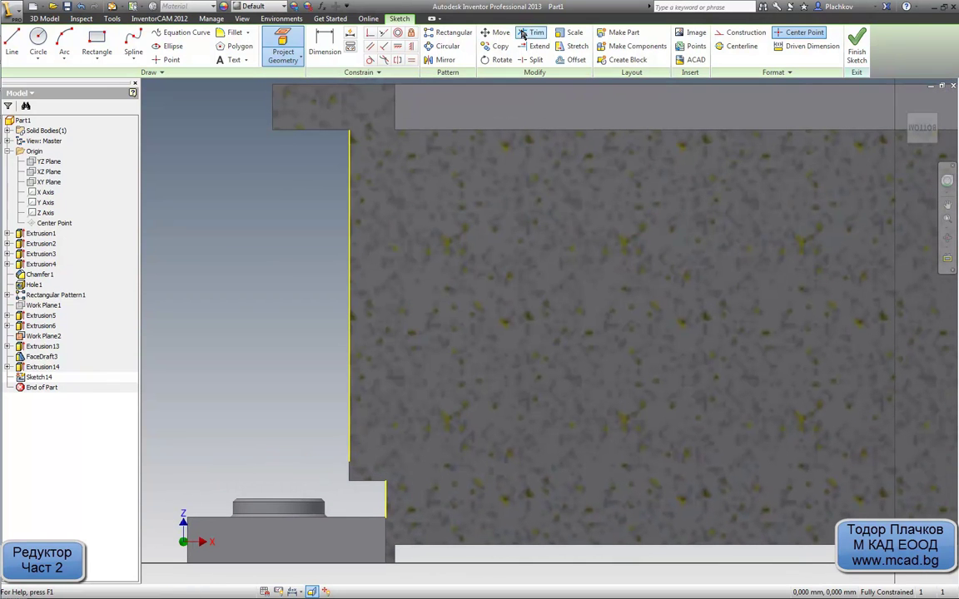
pyautogui.click(574, 59)
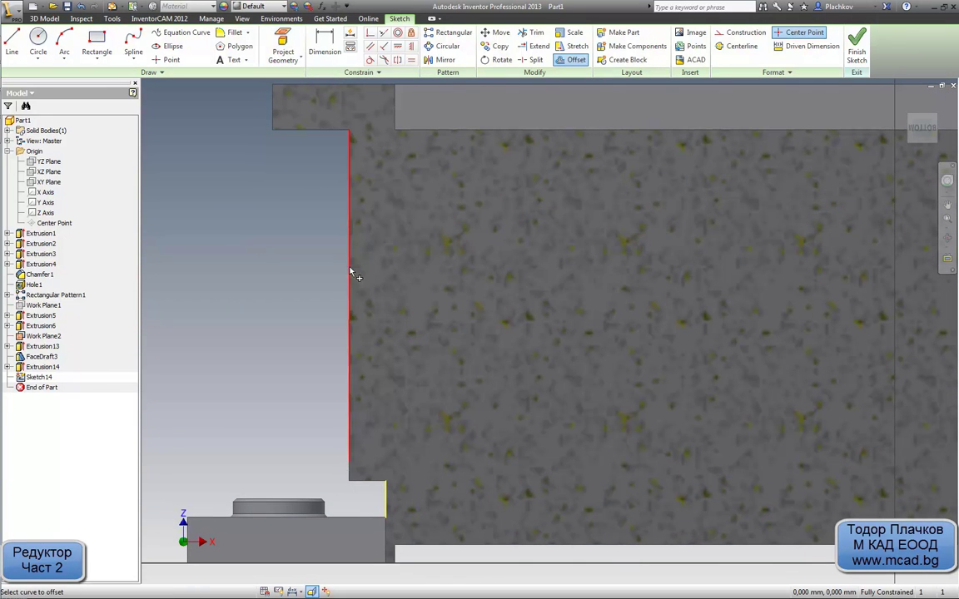
pyautogui.click(348, 272)
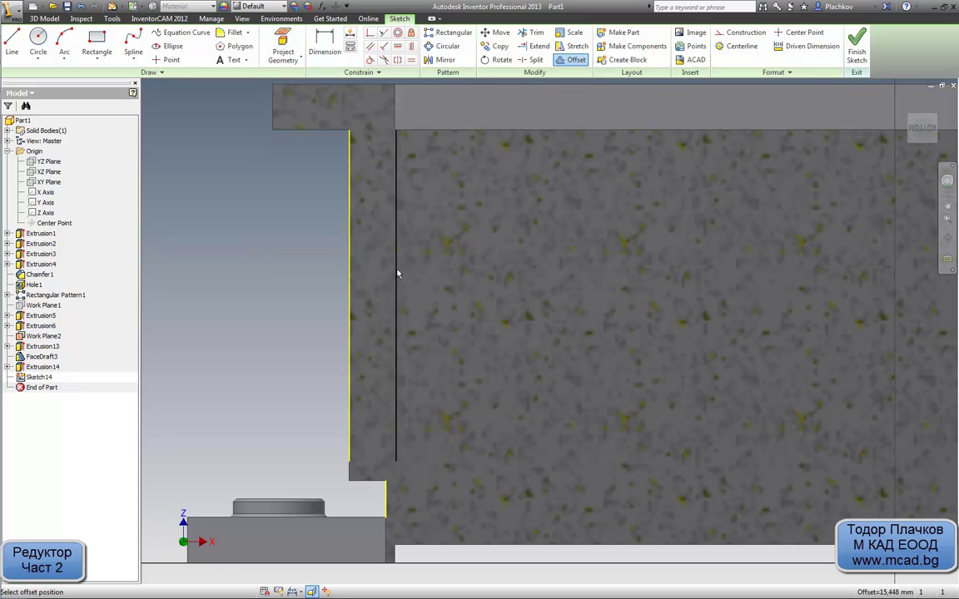
pyautogui.click(386, 501)
pyautogui.click(427, 496)
# Dimension both offset lines 10 mm from their projected edges (d117, d118)
pyautogui.click(324, 41)
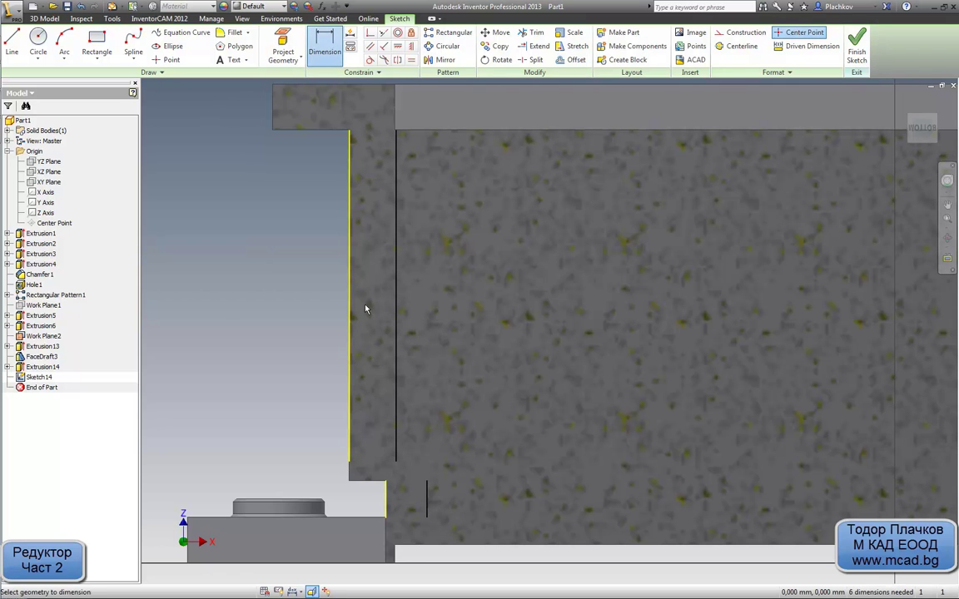
pyautogui.click(350, 327)
pyautogui.click(396, 327)
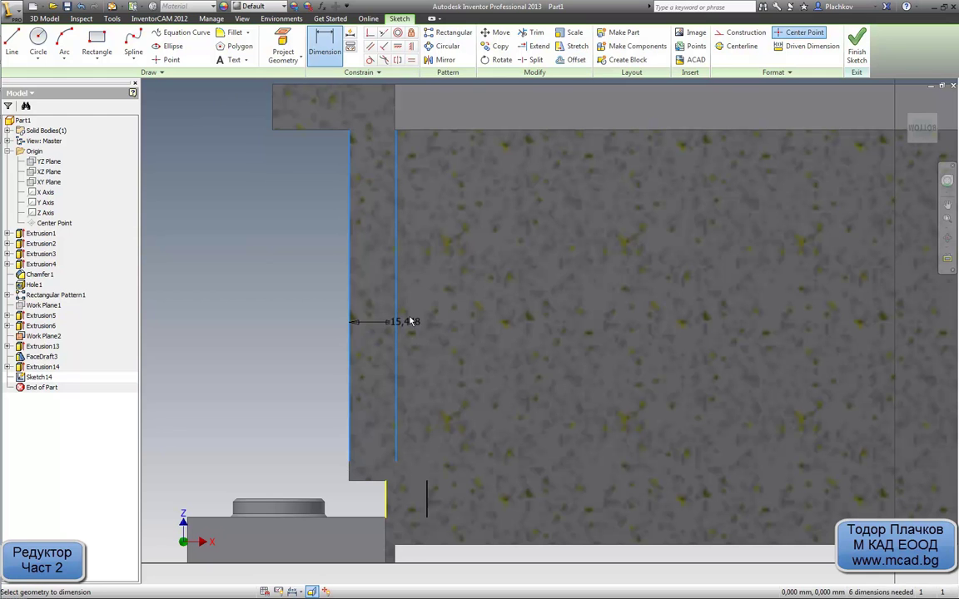
pyautogui.click(446, 304)
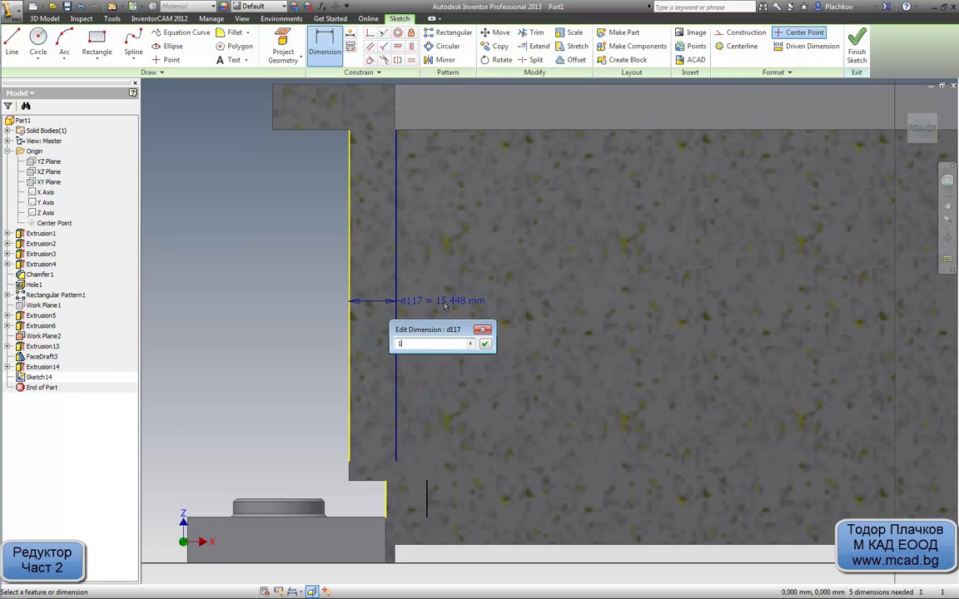
pyautogui.write('0')
pyautogui.press('Return')
pyautogui.click(429, 507)
pyautogui.click(386, 498)
pyautogui.click(455, 422)
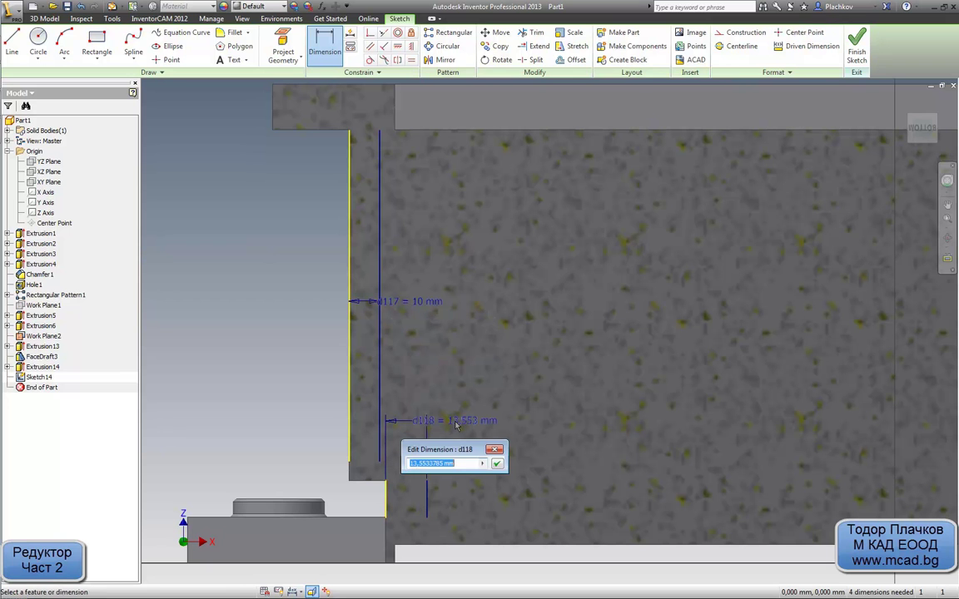
pyautogui.press('Return')
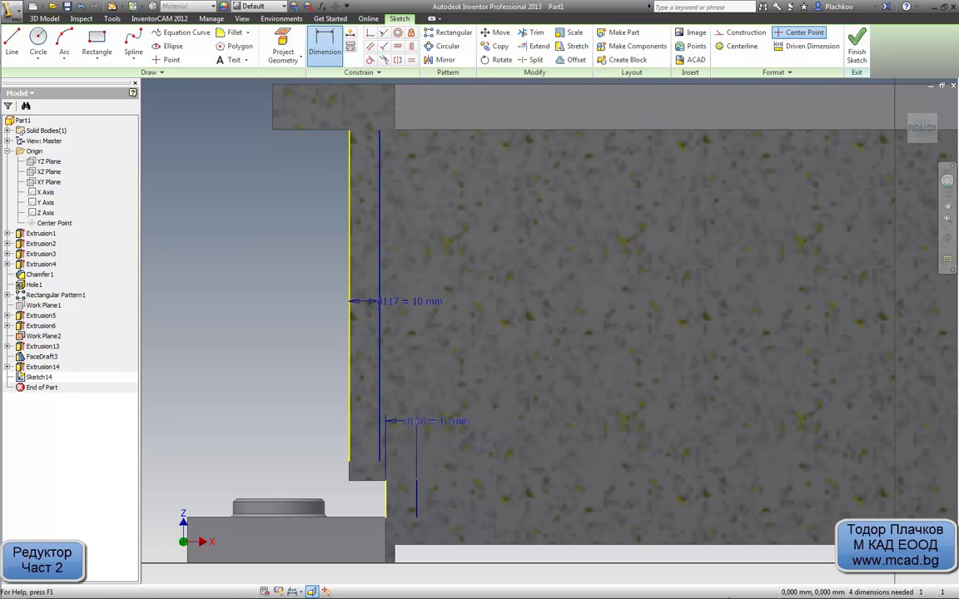
# Add the 10 mm vertical dimension d119 from the bottom edge to the offset line's endpoint
pyautogui.scroll(-3, 403, 441)
pyautogui.click(349, 522)
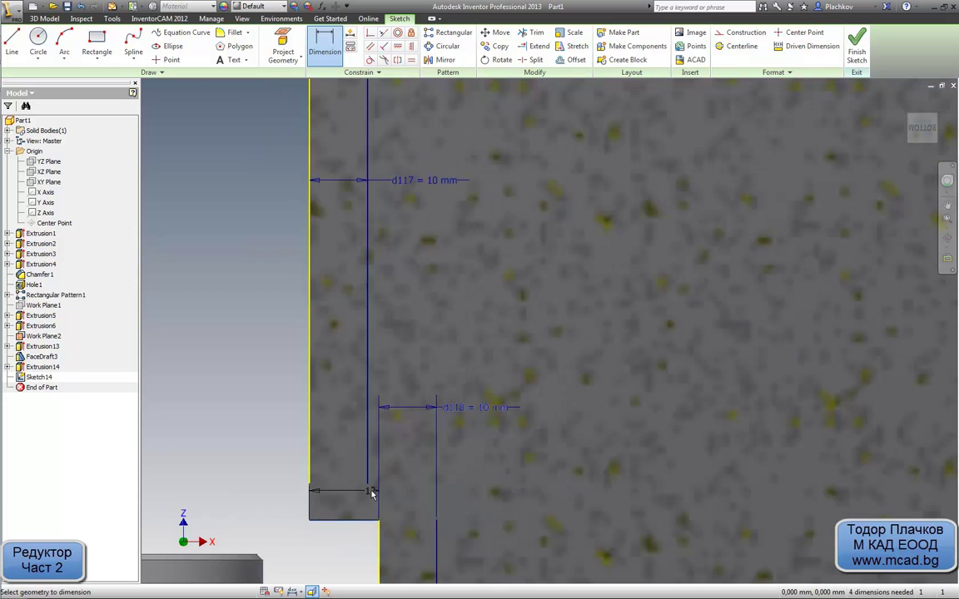
pyautogui.click(369, 486)
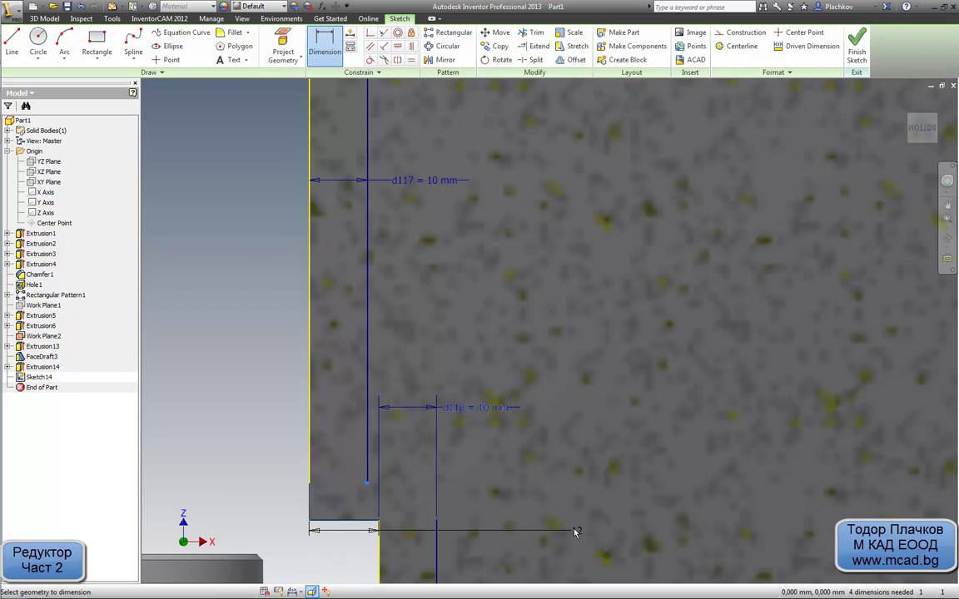
pyautogui.press('Escape')
pyautogui.press('d')
pyautogui.click(362, 521)
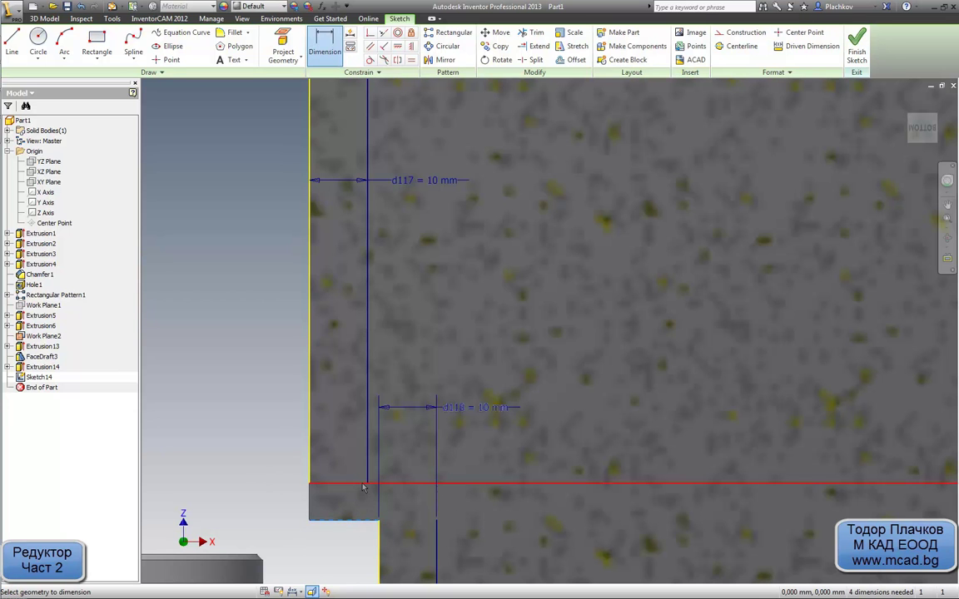
pyautogui.click(367, 484)
pyautogui.click(283, 509)
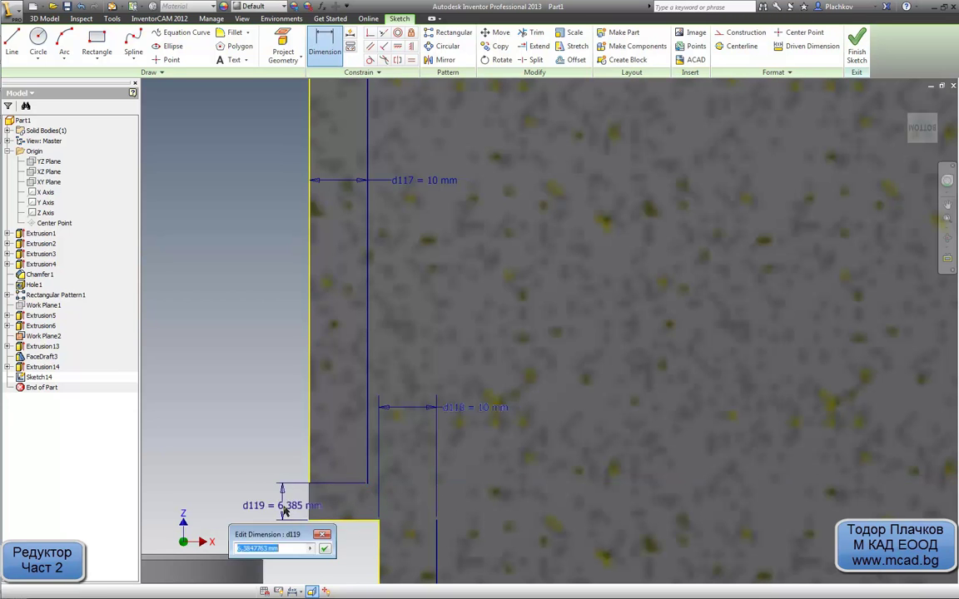
pyautogui.write('0')
pyautogui.press('Return')
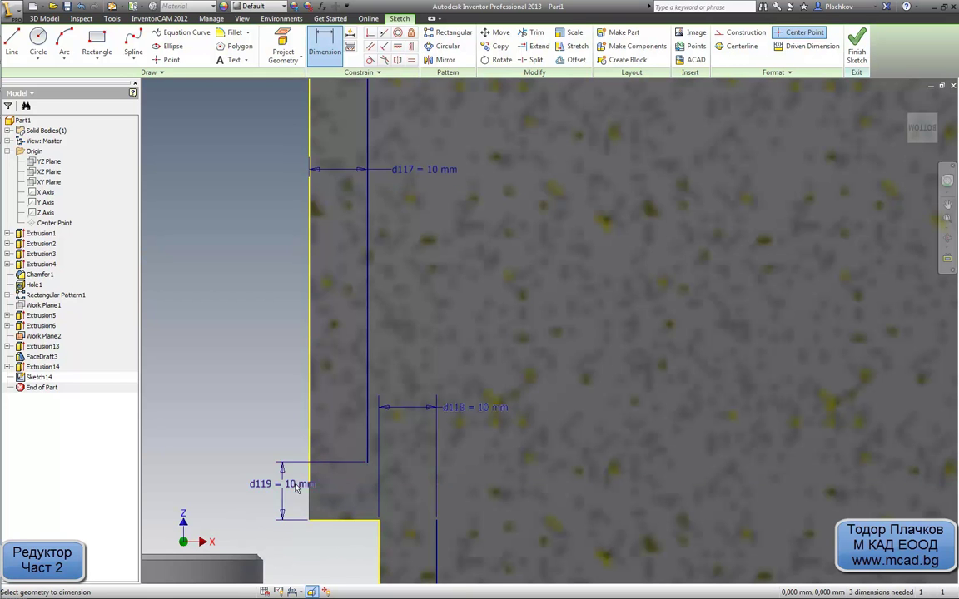
pyautogui.scroll(-5, 283, 511)
pyautogui.scroll(2, 317, 462)
pyautogui.scroll(2, 321, 358)
pyautogui.scroll(1, 311, 346)
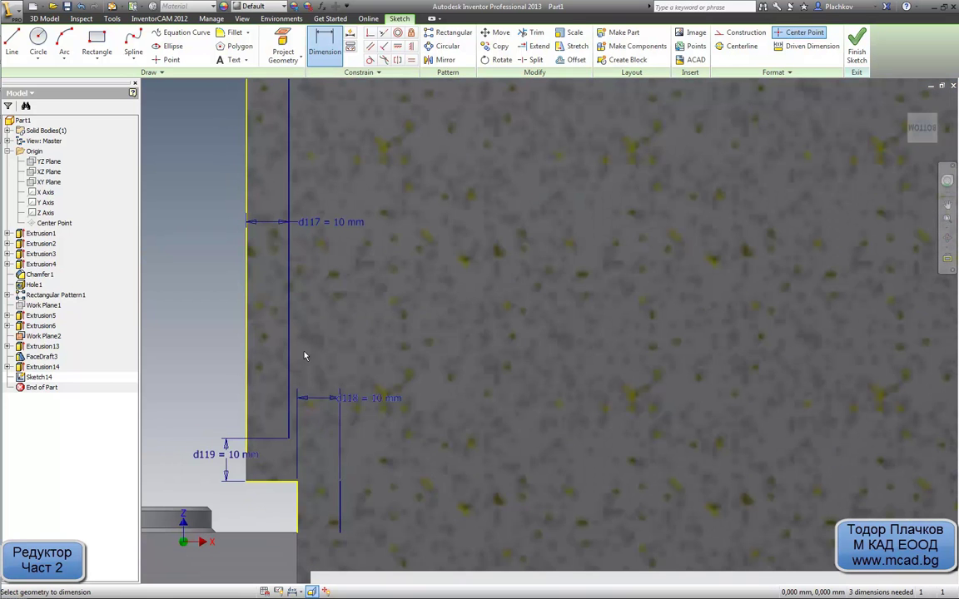
# Draw a horizontal line right from the offset line's lower endpoint, then bring up the AutoCAD drawing
pyautogui.click(12, 45)
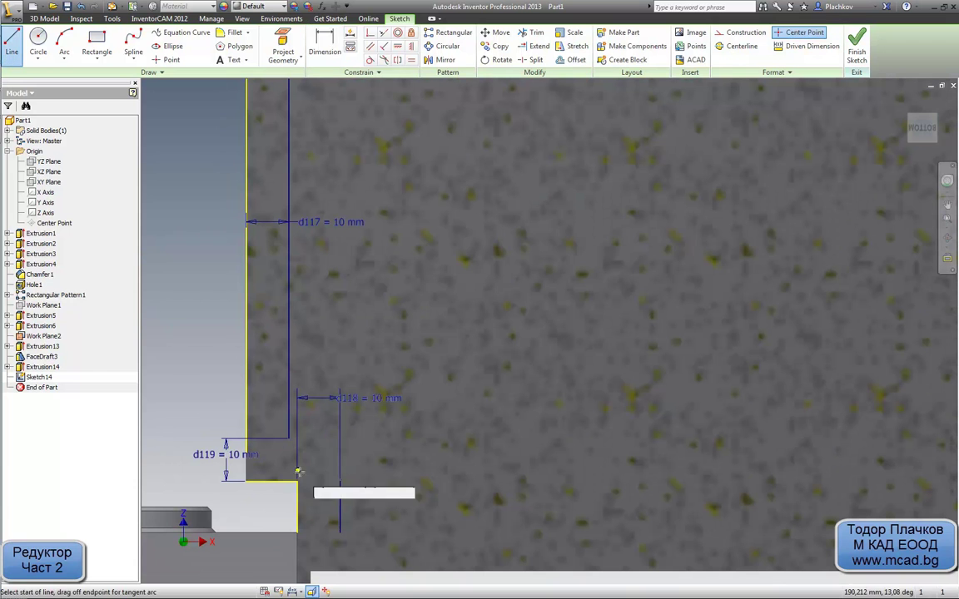
pyautogui.click(289, 439)
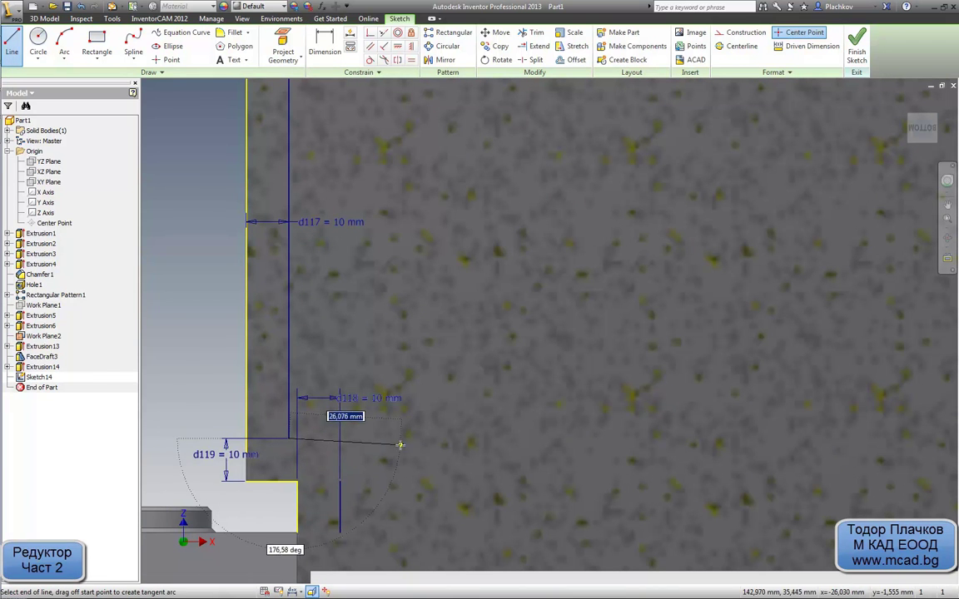
pyautogui.click(401, 439)
pyautogui.press('Escape')
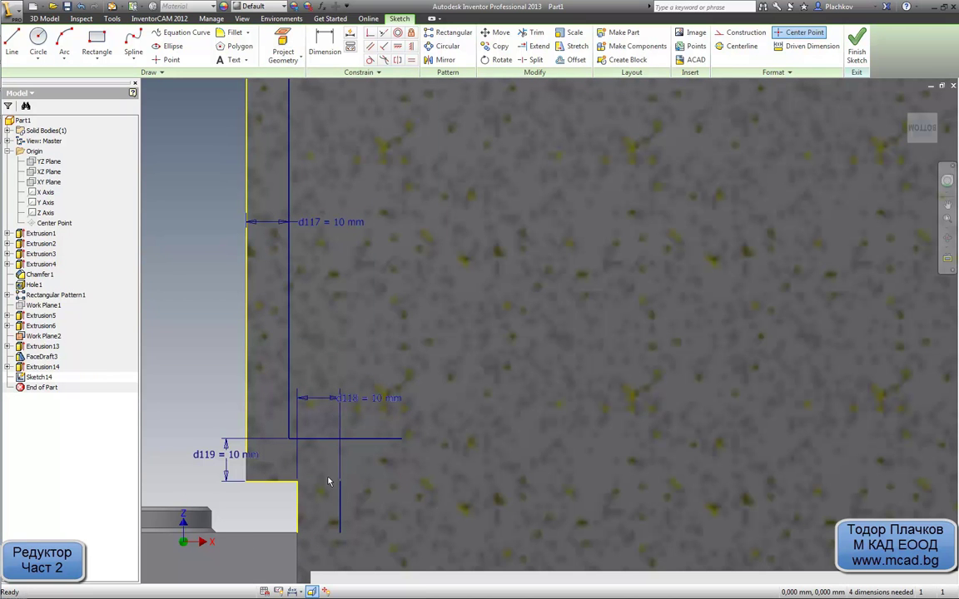
pyautogui.moveTo(4, 83)
pyautogui.click(10, 100)
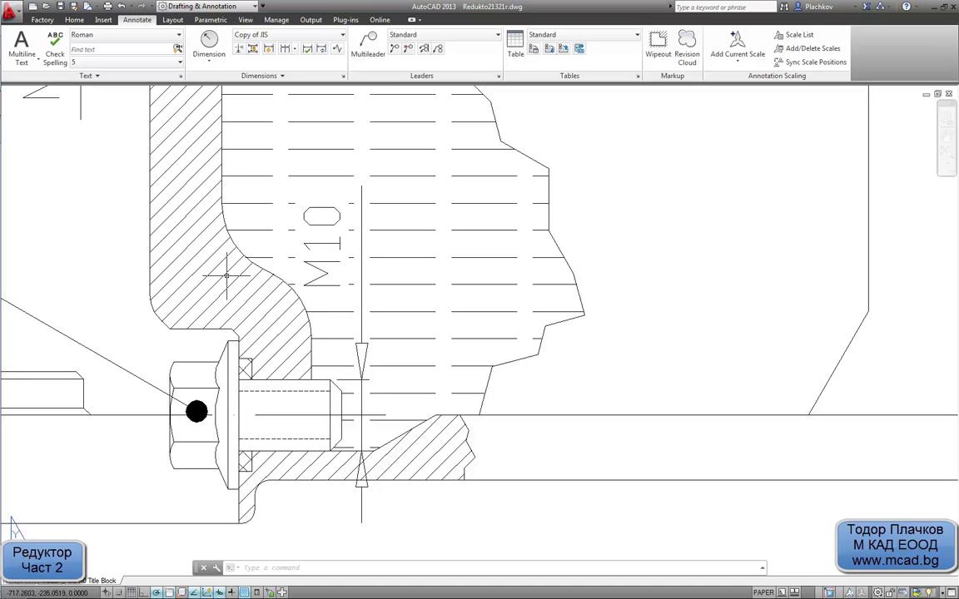
# Round the two corners between the offset lines with 10 mm fillets, forming an S-curve
pyautogui.click(68, 88)
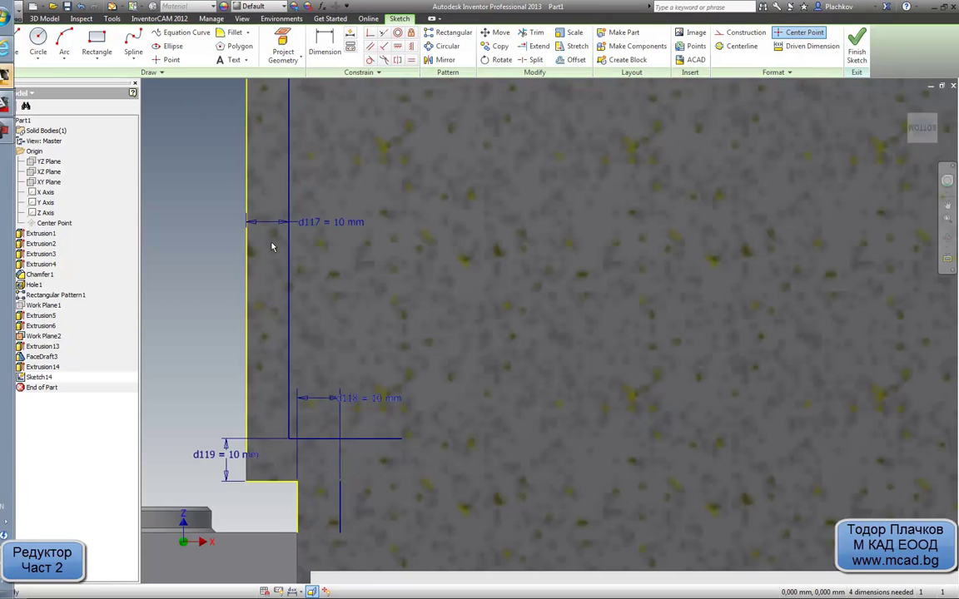
pyautogui.moveTo(272, 241); pyautogui.dragTo(289, 235, button='middle')
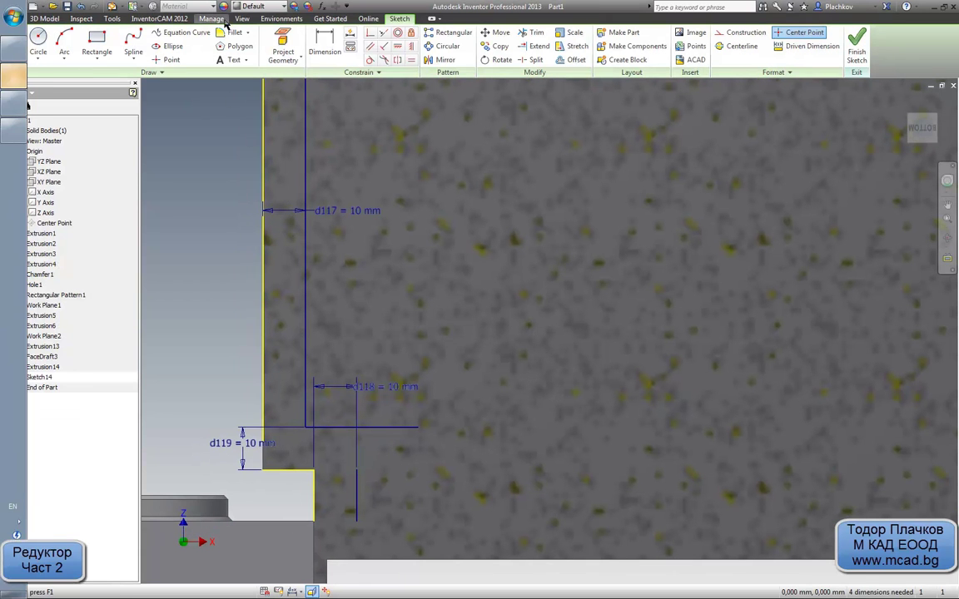
pyautogui.click(232, 33)
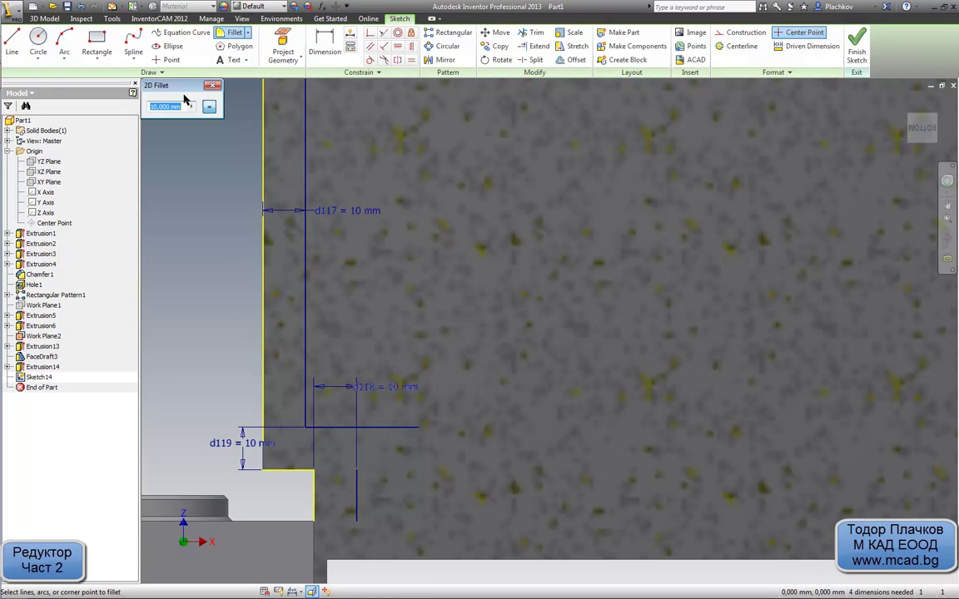
pyautogui.click(309, 422)
pyautogui.click(324, 429)
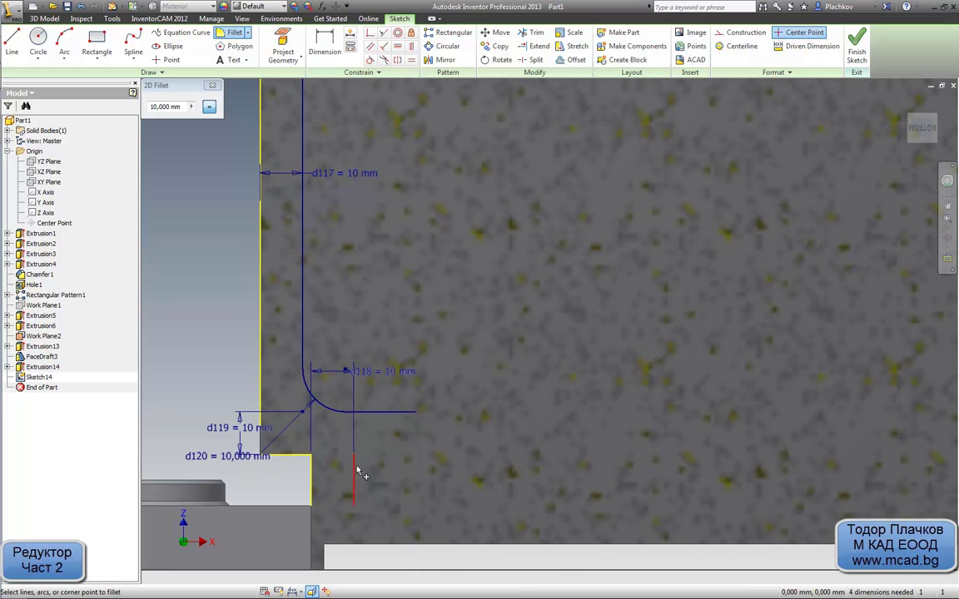
pyautogui.click(325, 413)
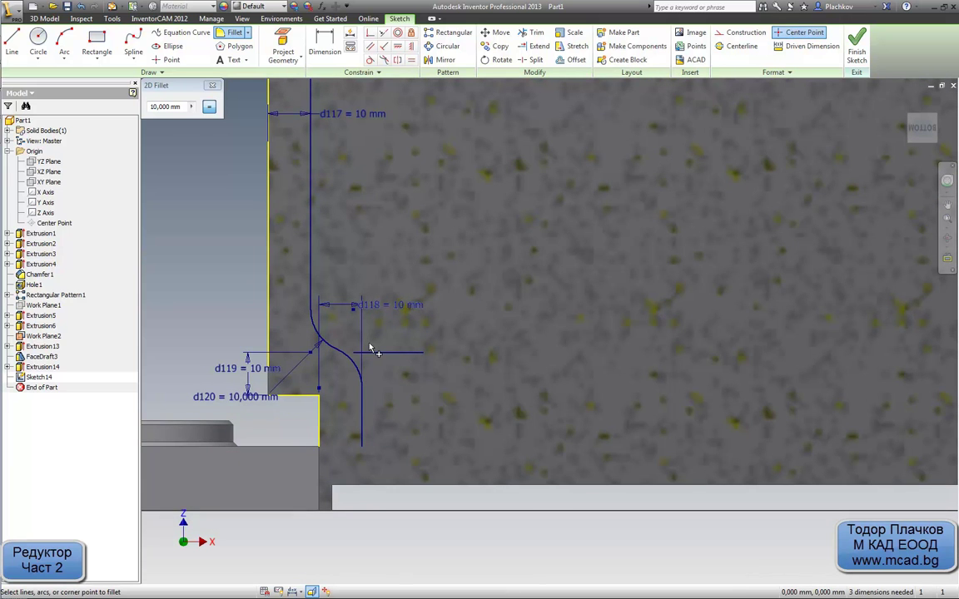
pyautogui.press('Escape')
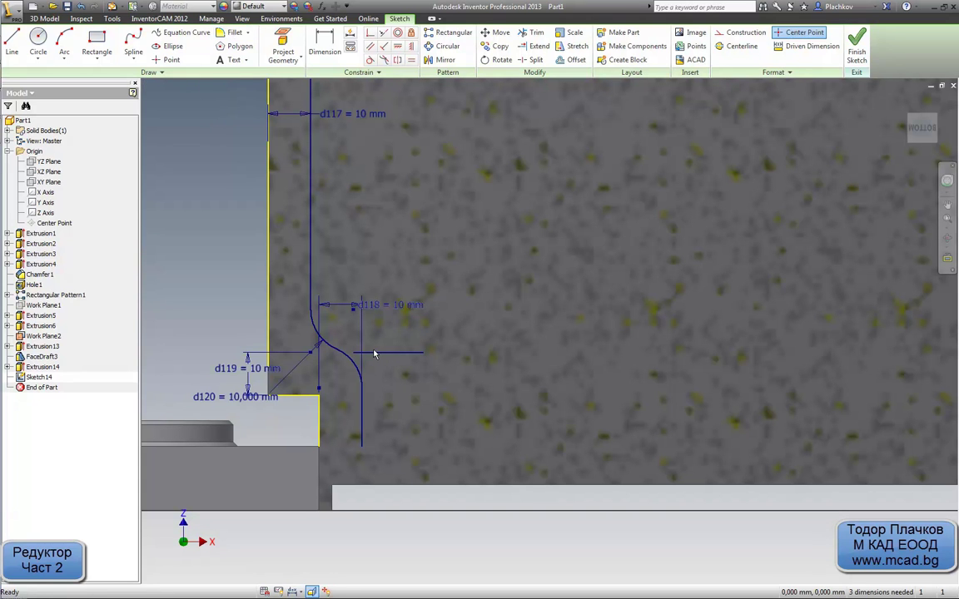
# Delete the leftover horizontal line and zoom in on the S-curve
pyautogui.click(382, 355)
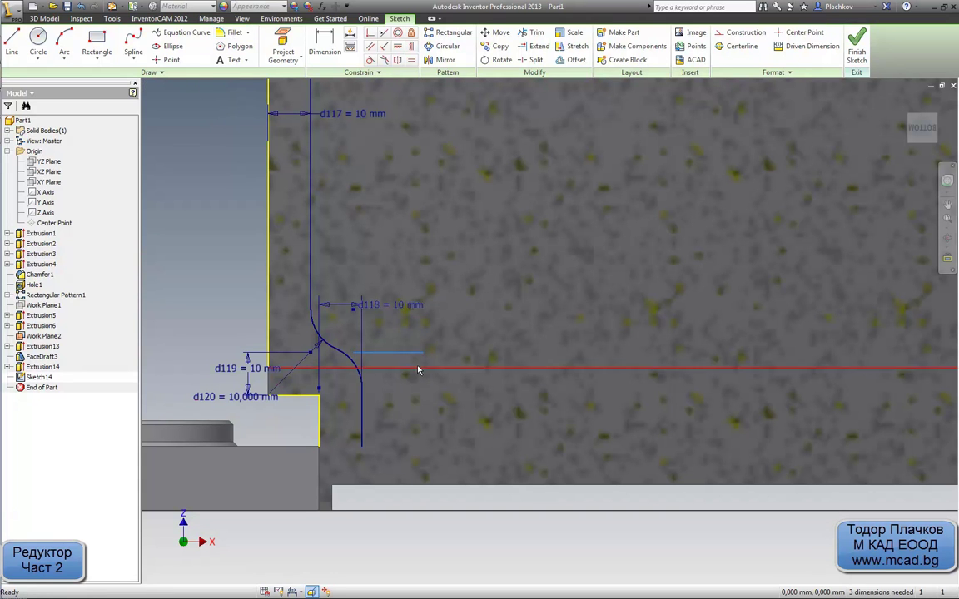
pyautogui.press('Delete')
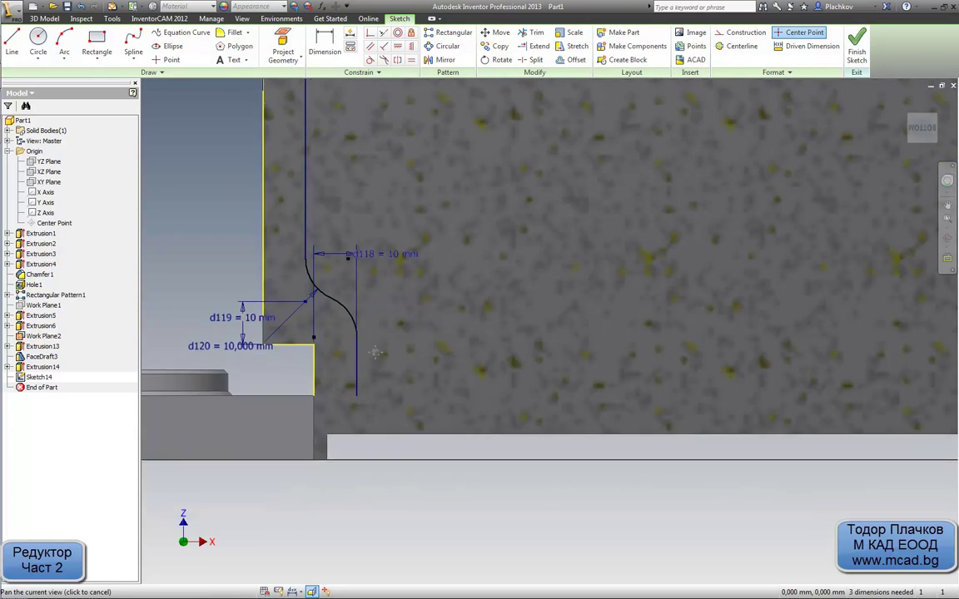
pyautogui.scroll(-2, 391, 358)
pyautogui.scroll(3, 375, 353)
pyautogui.scroll(-3, 372, 350)
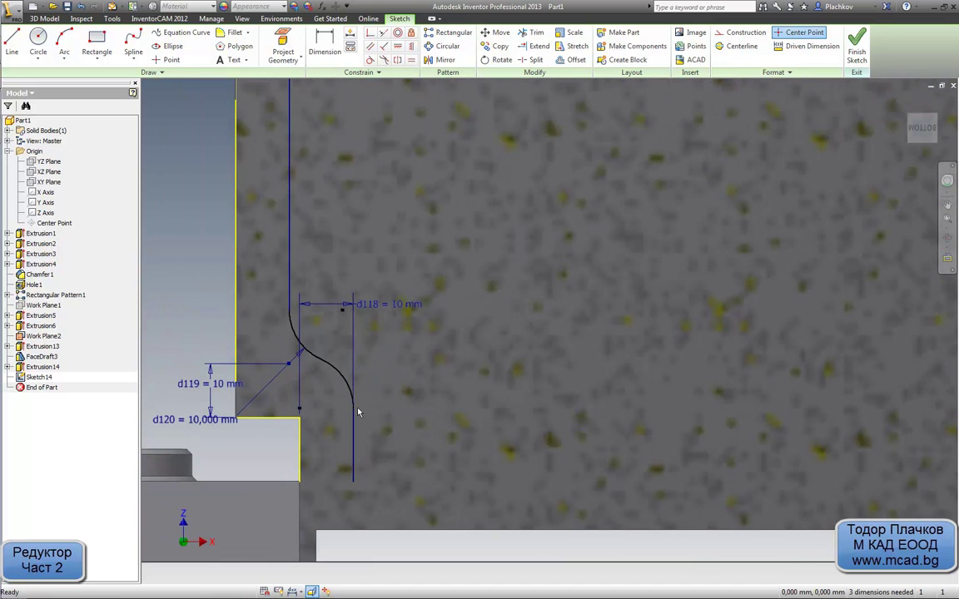
pyautogui.click(14, 96)
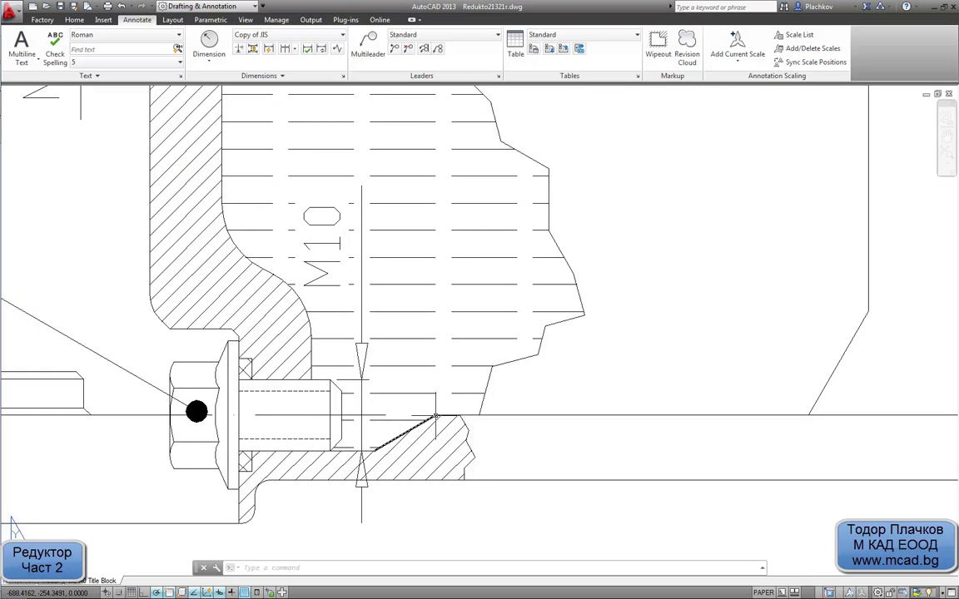
pyautogui.scroll(-3, 436, 415)
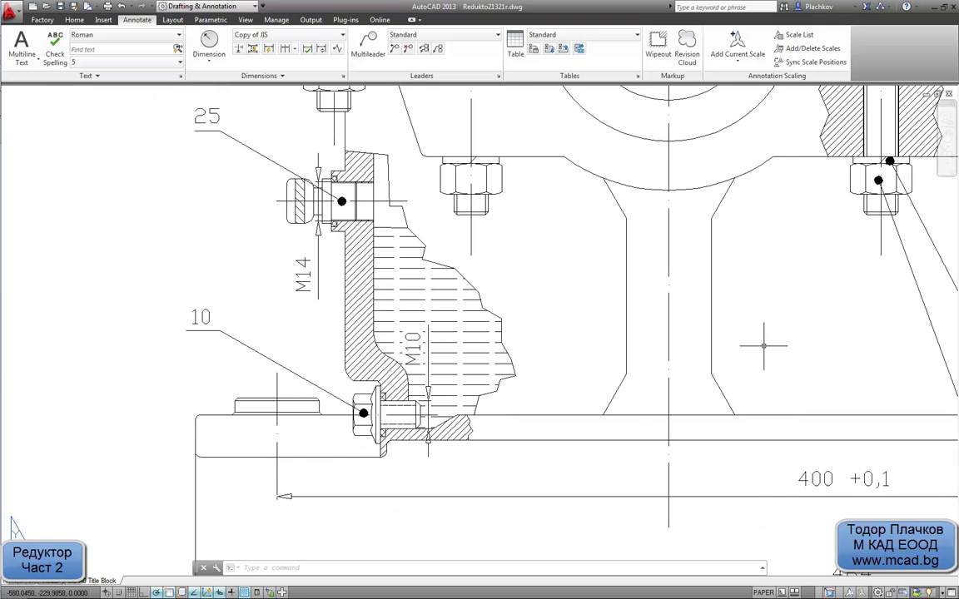
pyautogui.scroll(-3, 491, 354)
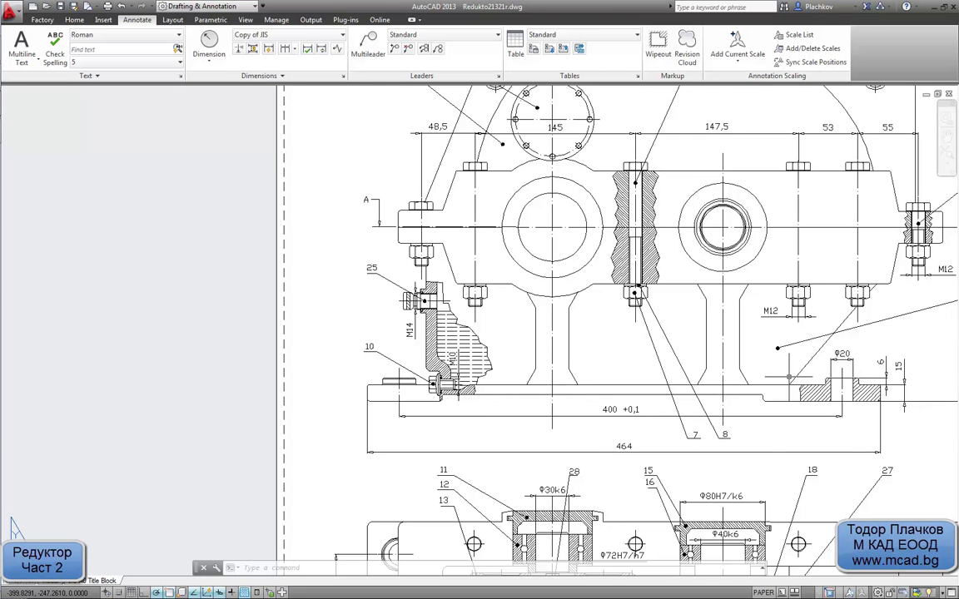
pyautogui.scroll(2, 487, 383)
pyautogui.scroll(3, 483, 384)
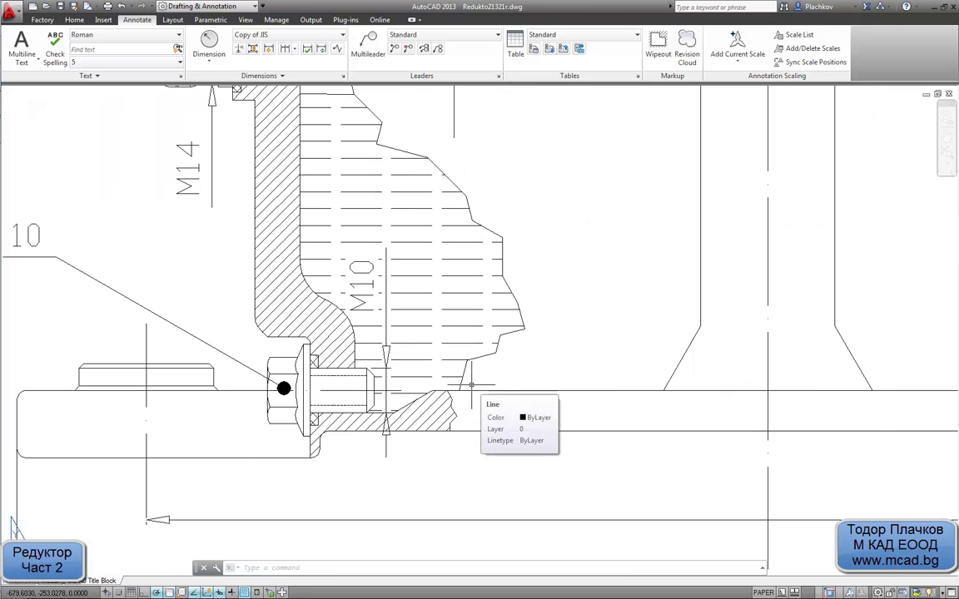
pyautogui.click(209, 61)
pyautogui.click(214, 82)
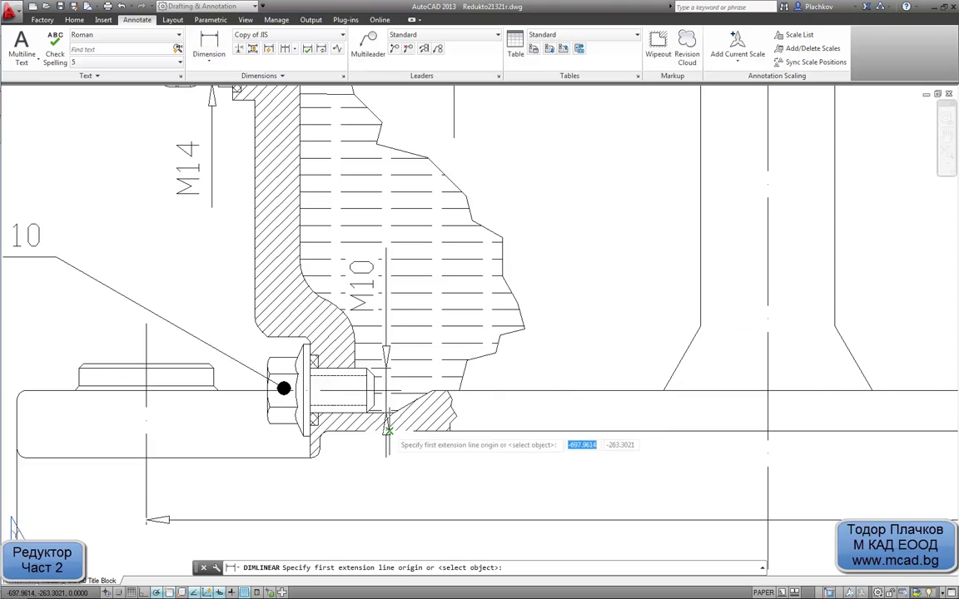
pyautogui.scroll(2, 391, 412)
pyautogui.click(393, 406)
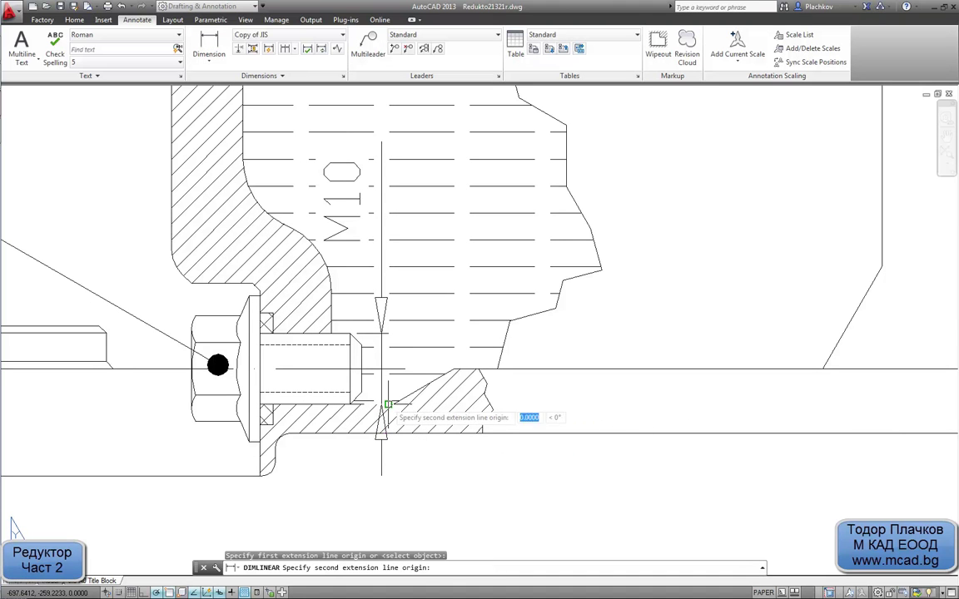
pyautogui.click(358, 436)
pyautogui.scroll(-2, 604, 391)
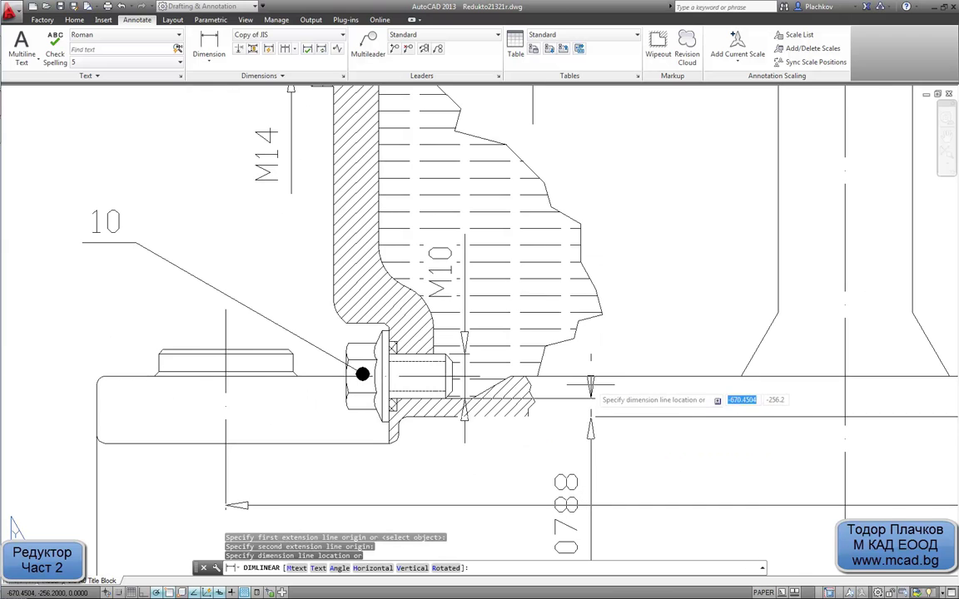
pyautogui.moveTo(568, 456); pyautogui.dragTo(510, 317, button='middle')
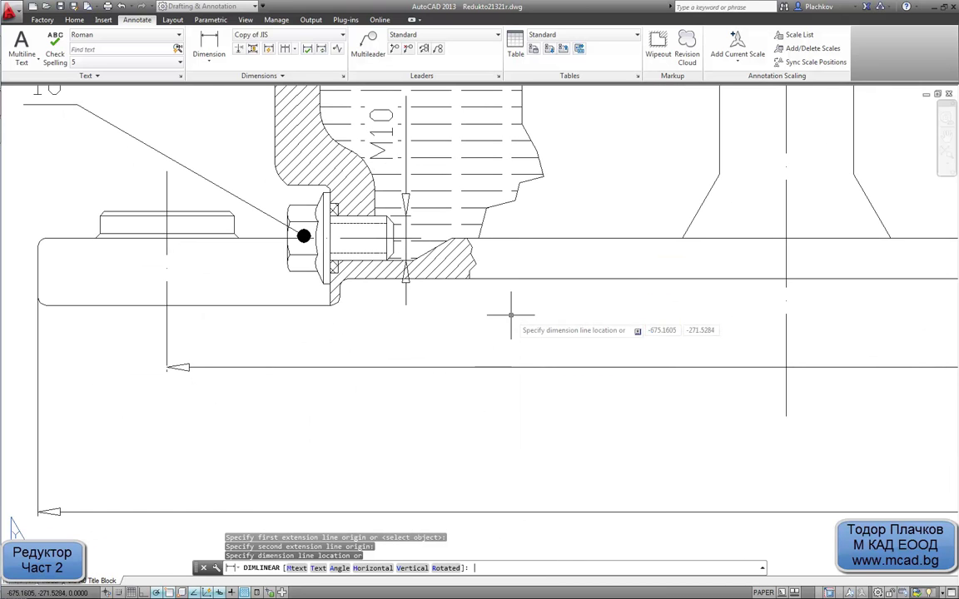
pyautogui.press('Escape')
pyautogui.moveTo(488, 285); pyautogui.dragTo(502, 437, button='middle')
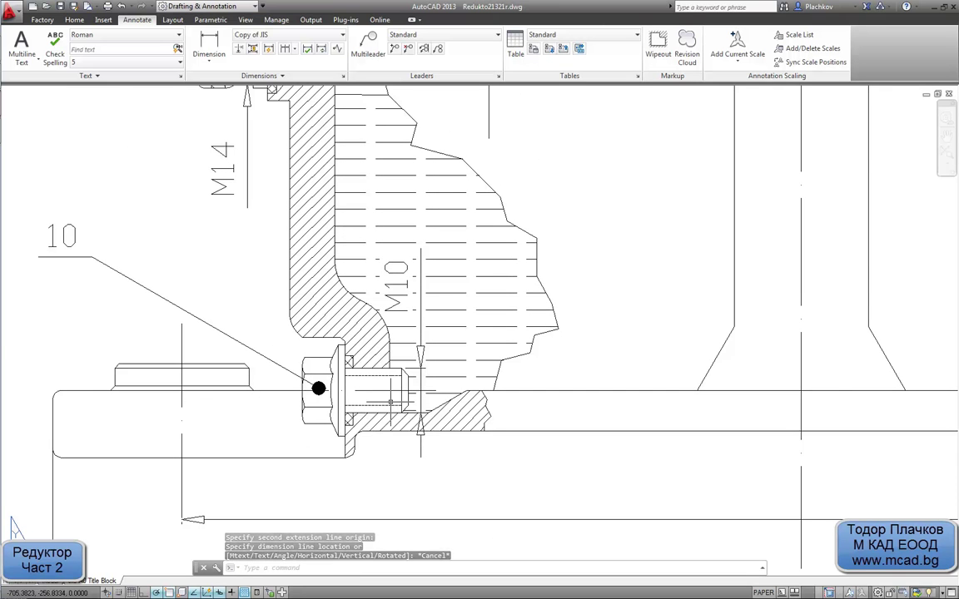
pyautogui.scroll(2, 457, 403)
pyautogui.press('Return')
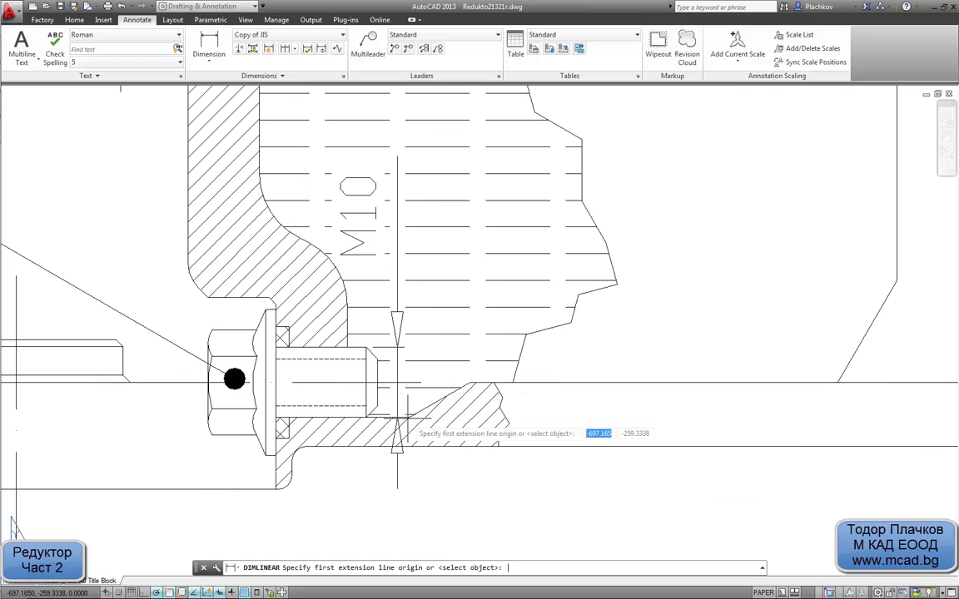
pyautogui.click(512, 383)
pyautogui.click(513, 447)
pyautogui.scroll(-1, 557, 412)
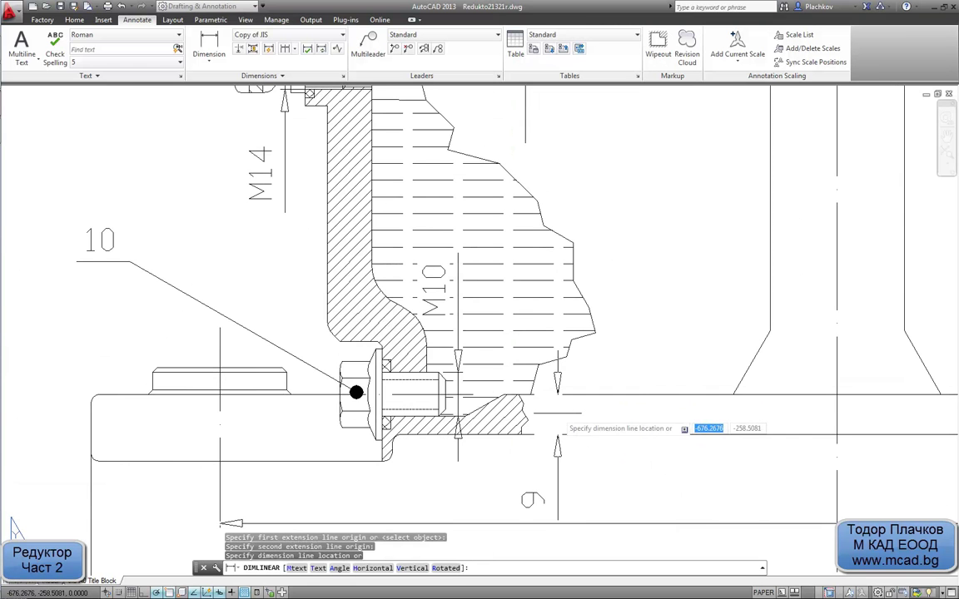
pyautogui.scroll(2, 558, 412)
pyautogui.press('Escape')
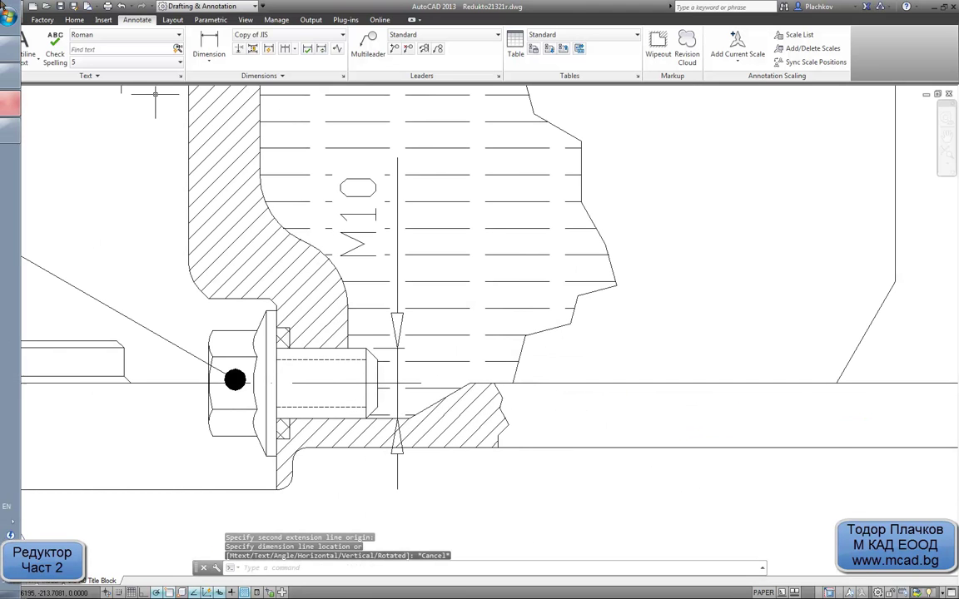
pyautogui.moveTo(13, 75)
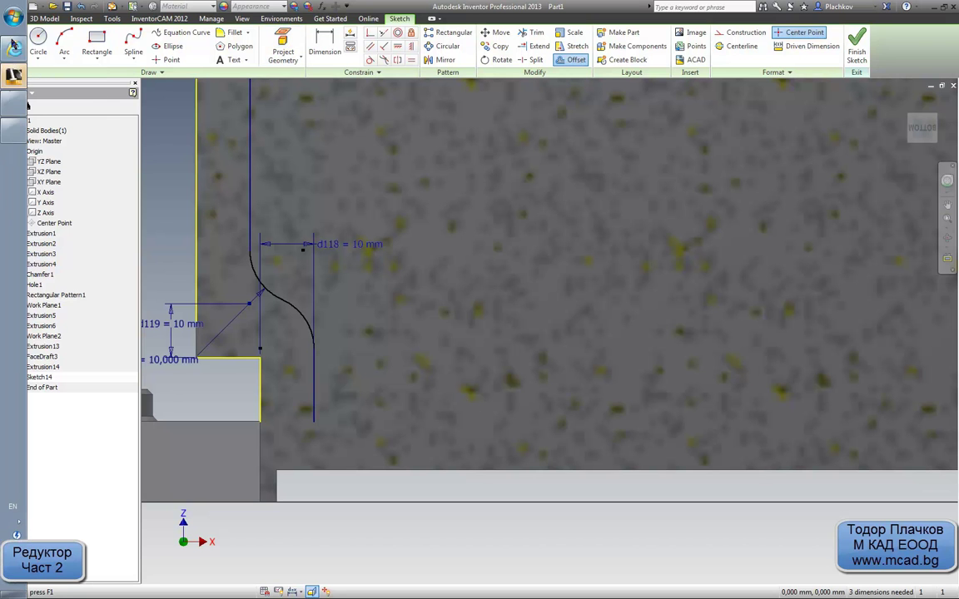
# Draw a short horizontal line below the S-curve
pyautogui.click(14, 43)
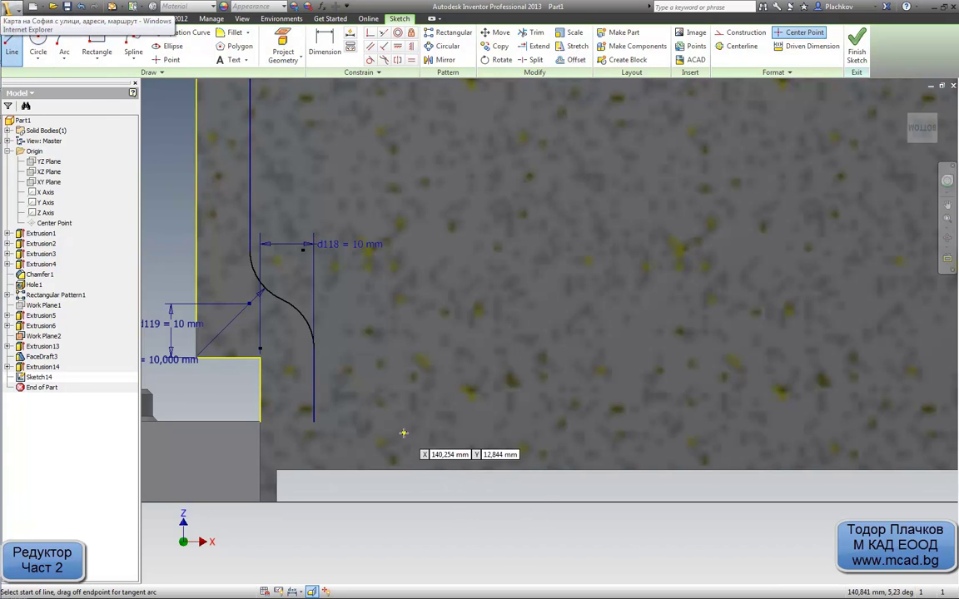
pyautogui.click(418, 442)
pyautogui.click(569, 442)
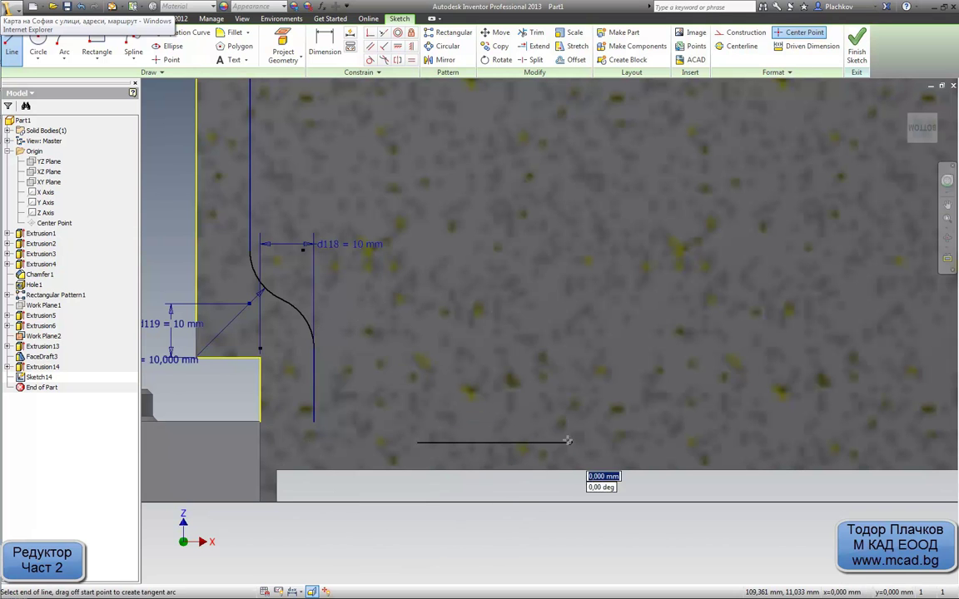
pyautogui.press('Escape')
# Dimension the new line 9 mm above the part's lower edge as d121
pyautogui.press('d')
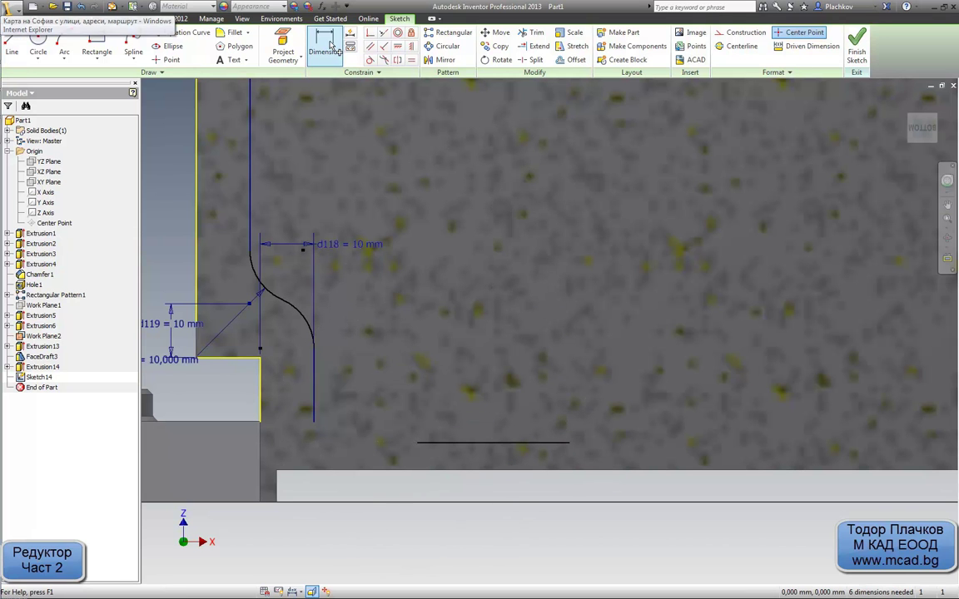
pyautogui.click(465, 471)
pyautogui.click(466, 443)
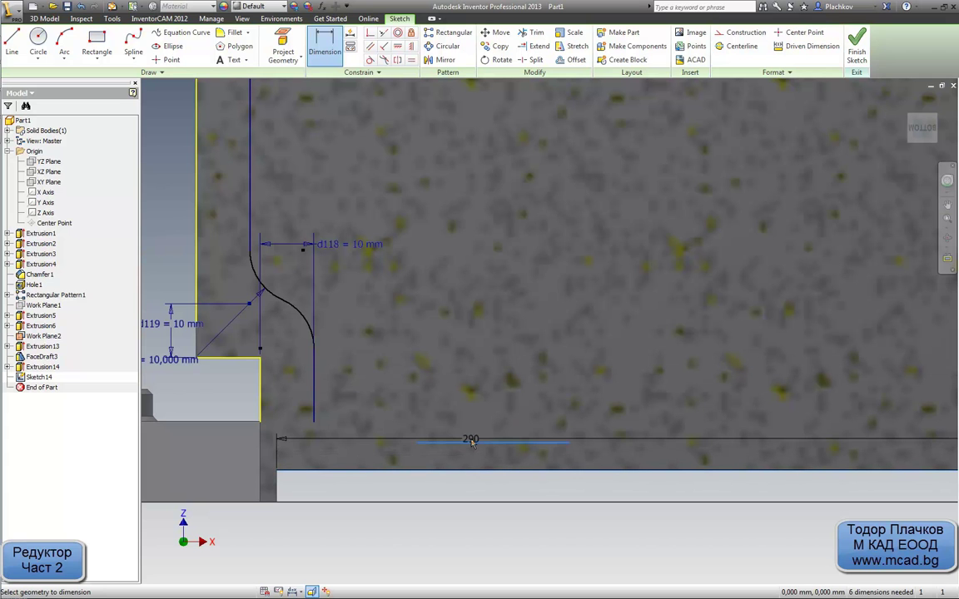
pyautogui.press('Escape')
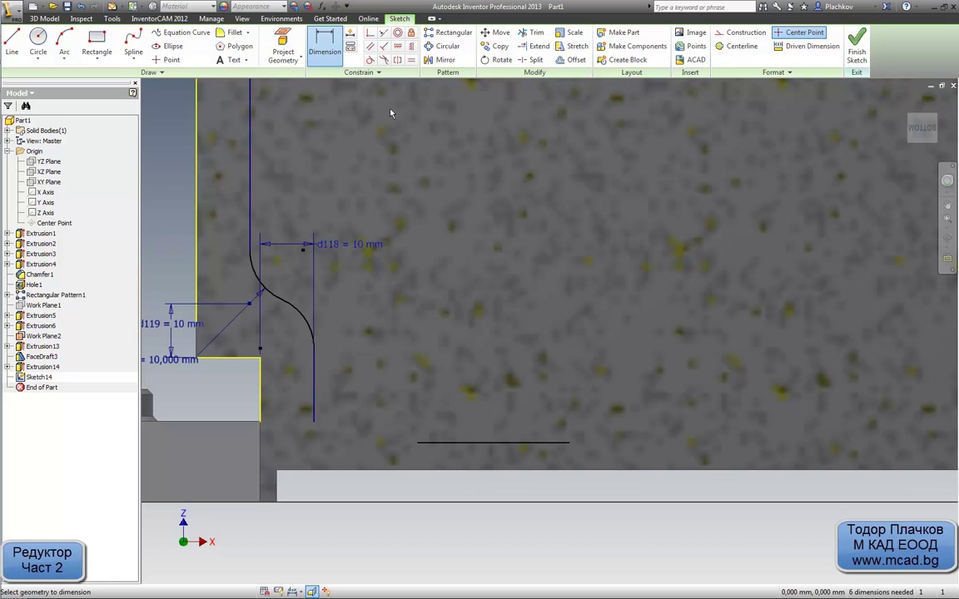
pyautogui.click(432, 445)
pyautogui.click(453, 473)
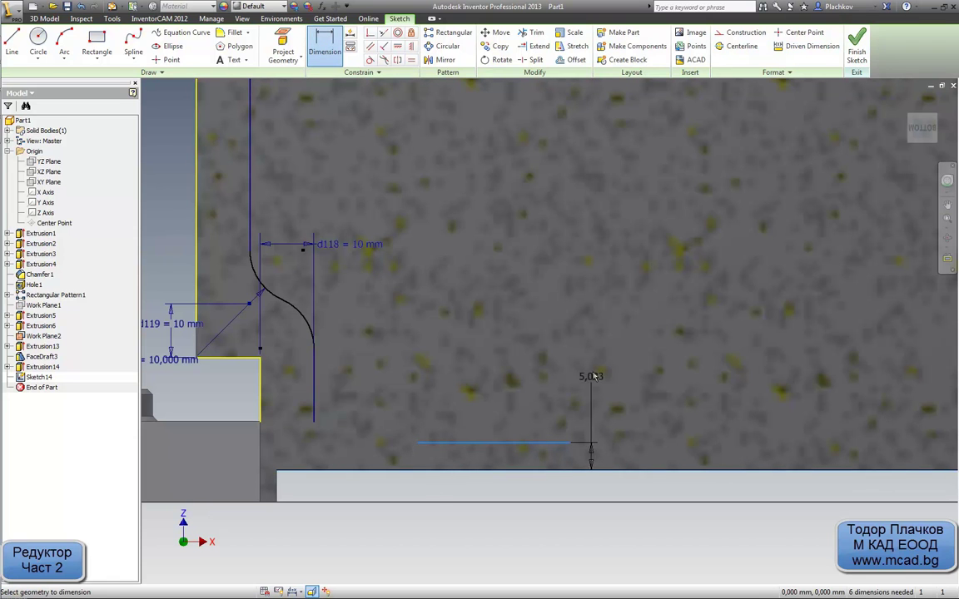
pyautogui.click(596, 363)
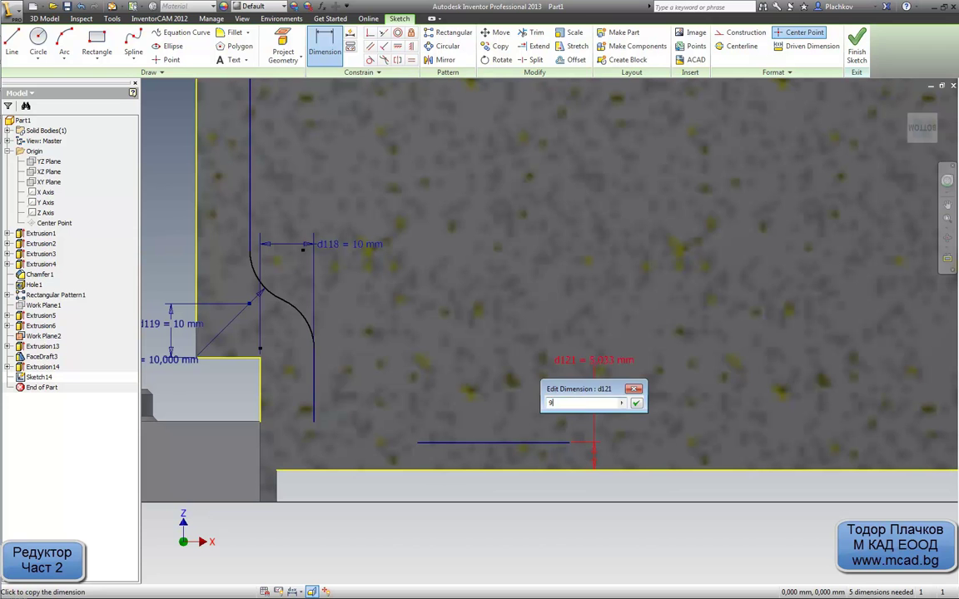
pyautogui.press('Return')
# Draw a sloped line down-left from the 9 mm line, then a short horizontal segment
pyautogui.click(11, 46)
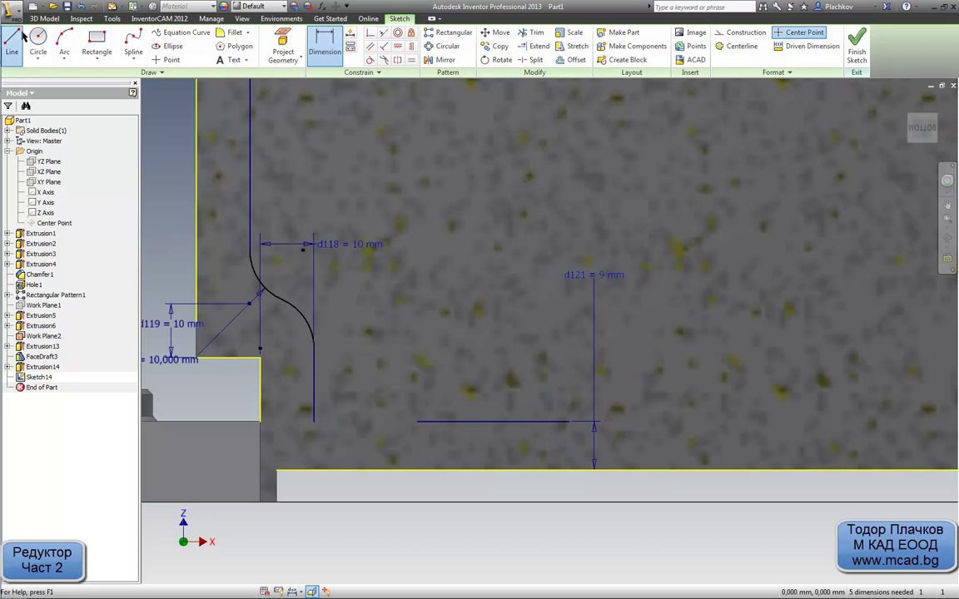
pyautogui.click(417, 422)
pyautogui.click(364, 456)
pyautogui.click(313, 457)
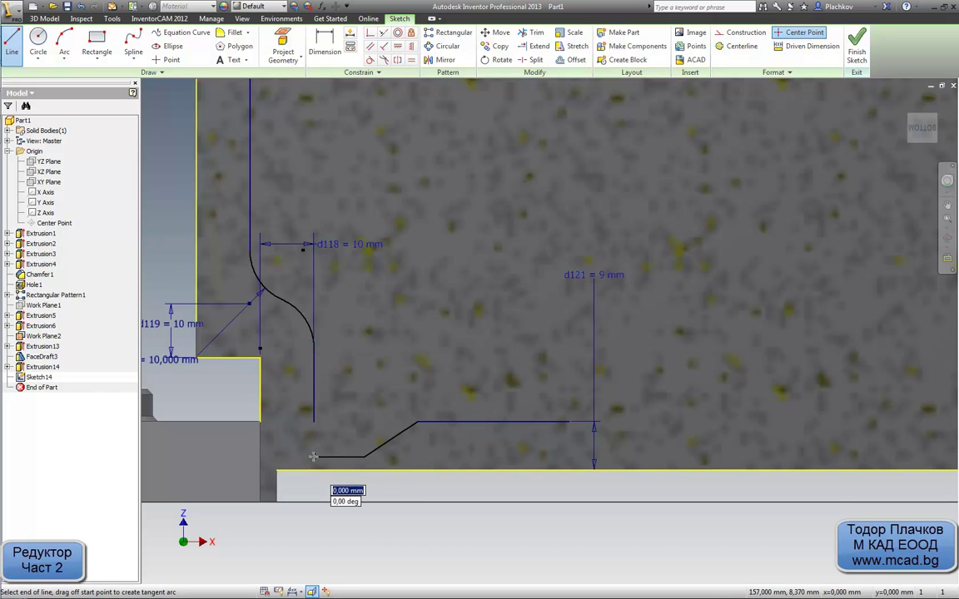
pyautogui.press('Escape')
pyautogui.scroll(2, 420, 541)
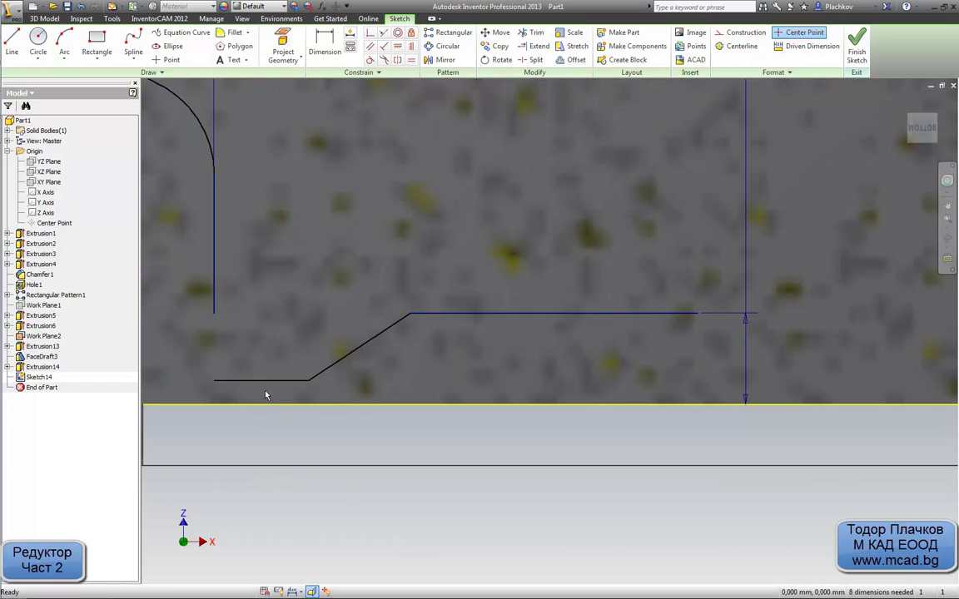
pyautogui.moveTo(266, 395); pyautogui.dragTo(298, 427, button='middle')
# Dimension the short bottom segment 4 mm above the lower edge, try Extend, then return to AutoCAD
pyautogui.click(325, 42)
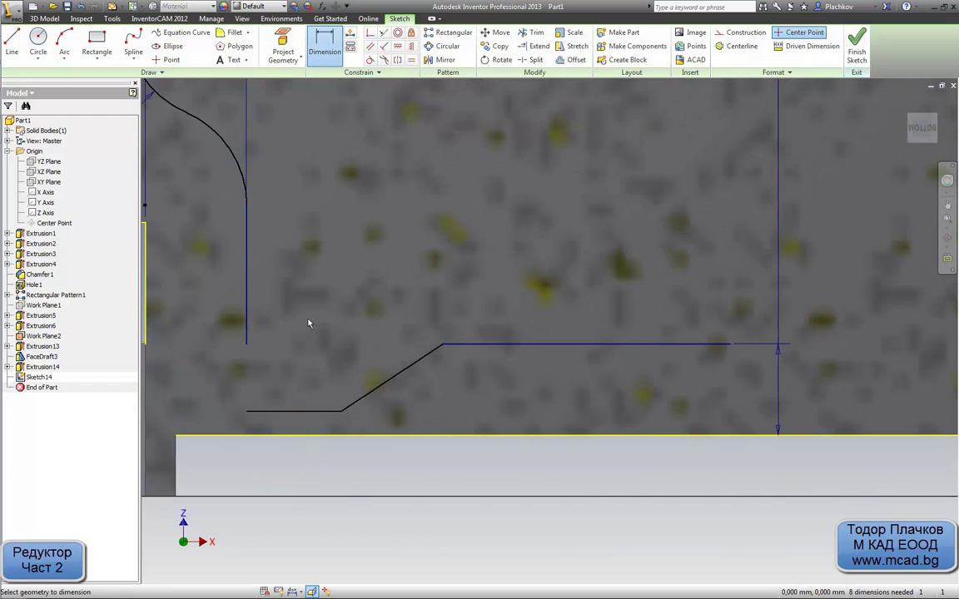
pyautogui.click(298, 416)
pyautogui.click(309, 436)
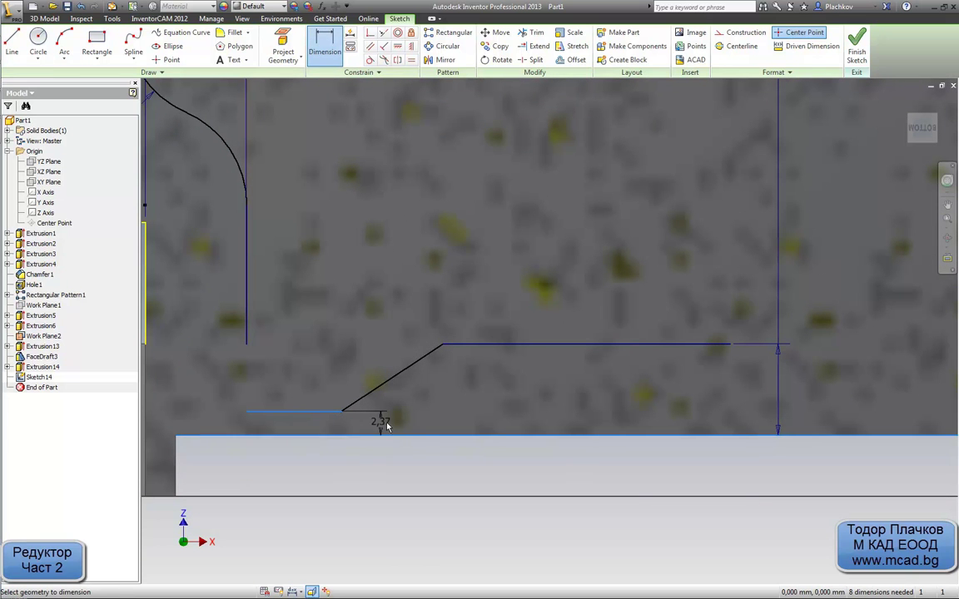
pyautogui.click(516, 390)
pyautogui.press('Return')
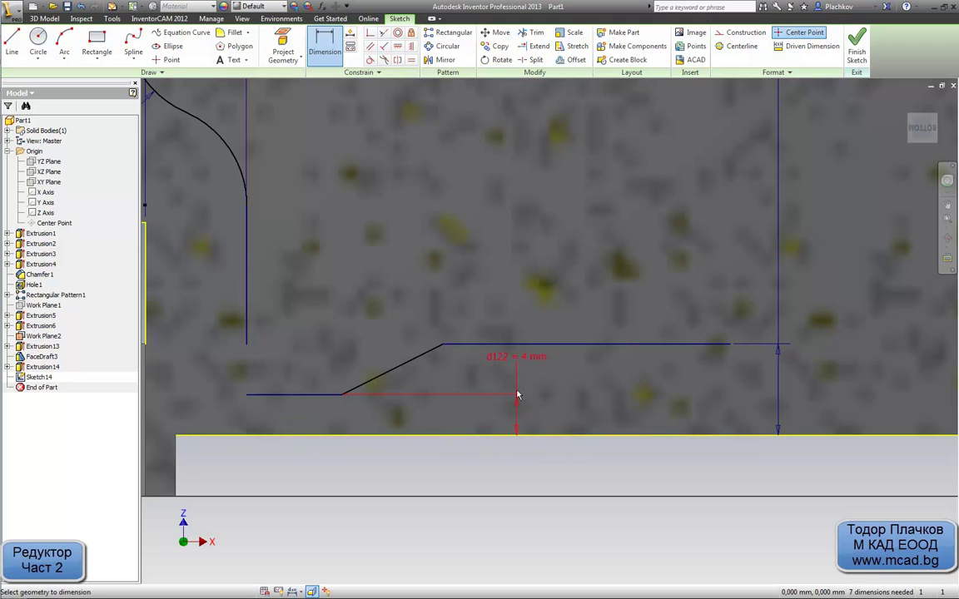
pyautogui.click(537, 46)
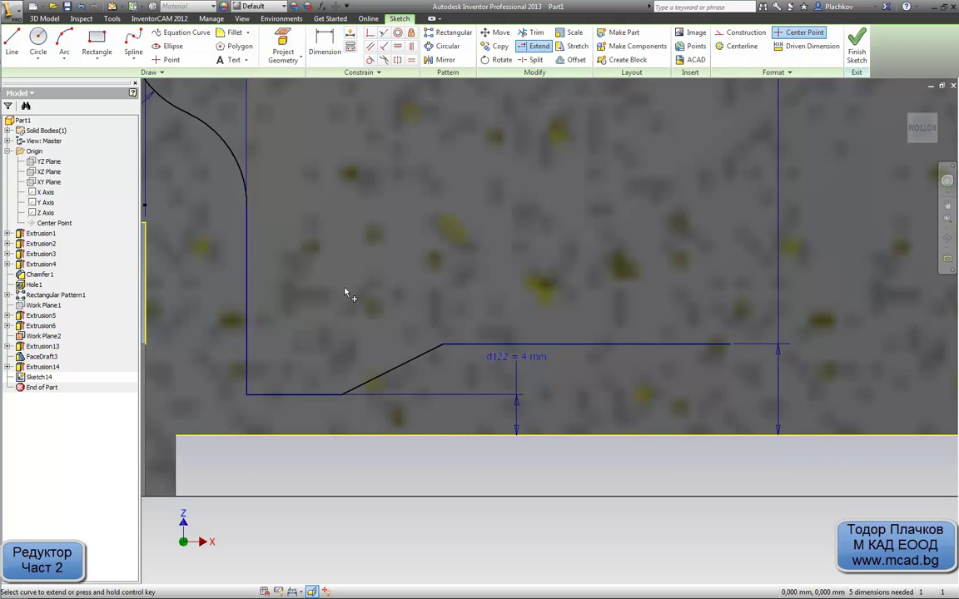
pyautogui.press('Escape')
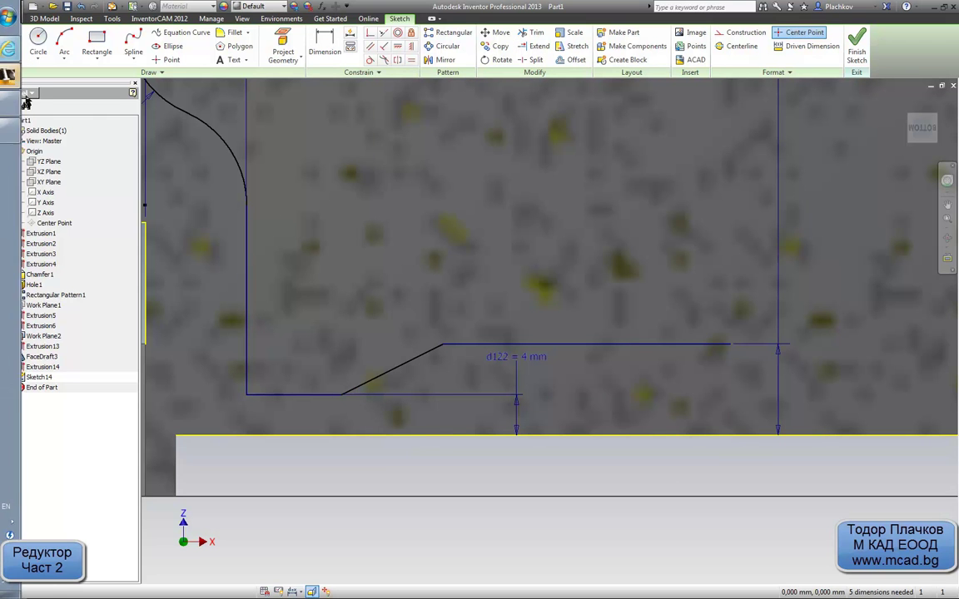
pyautogui.click(9, 99)
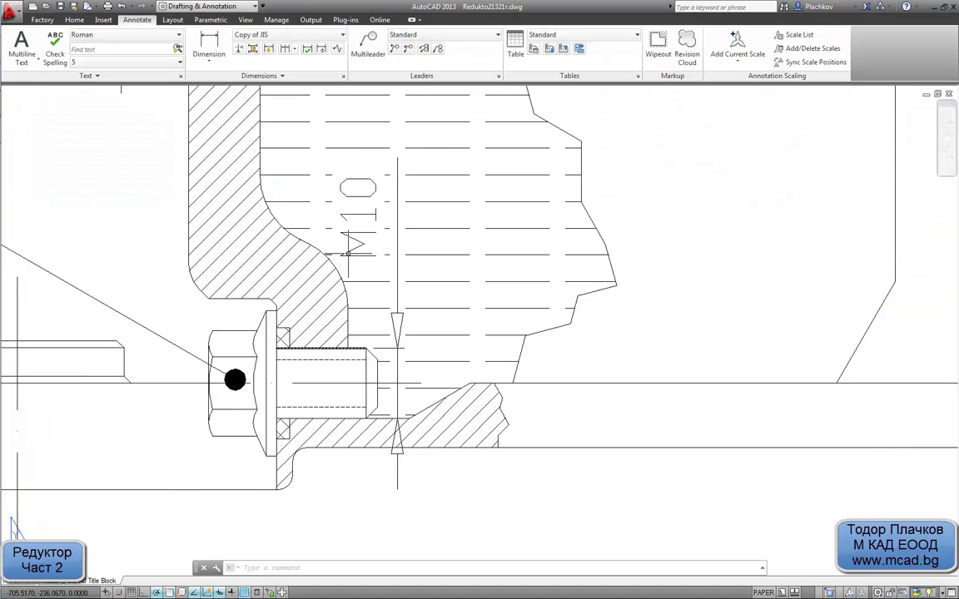
pyautogui.click(208, 43)
pyautogui.click(398, 419)
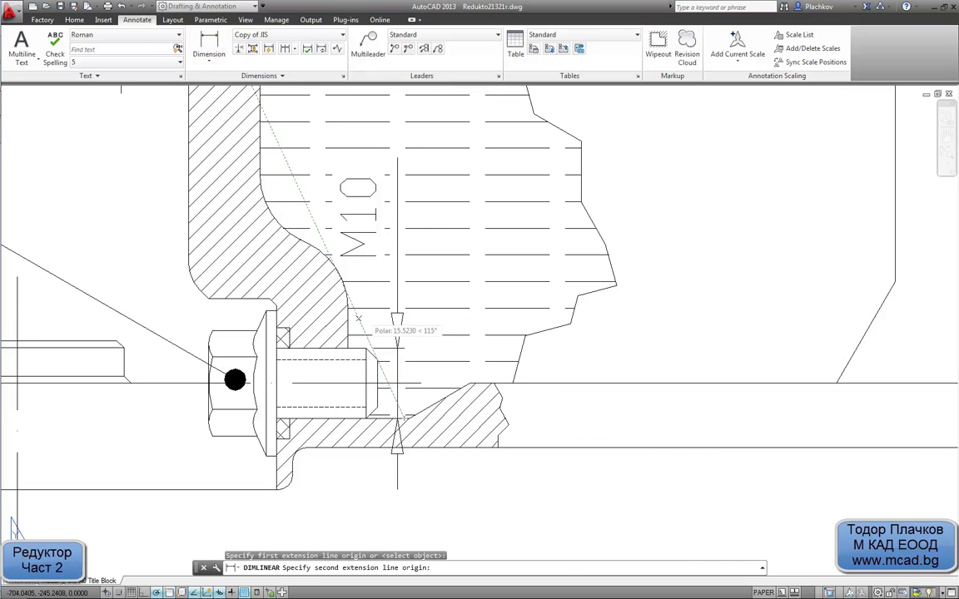
pyautogui.click(347, 347)
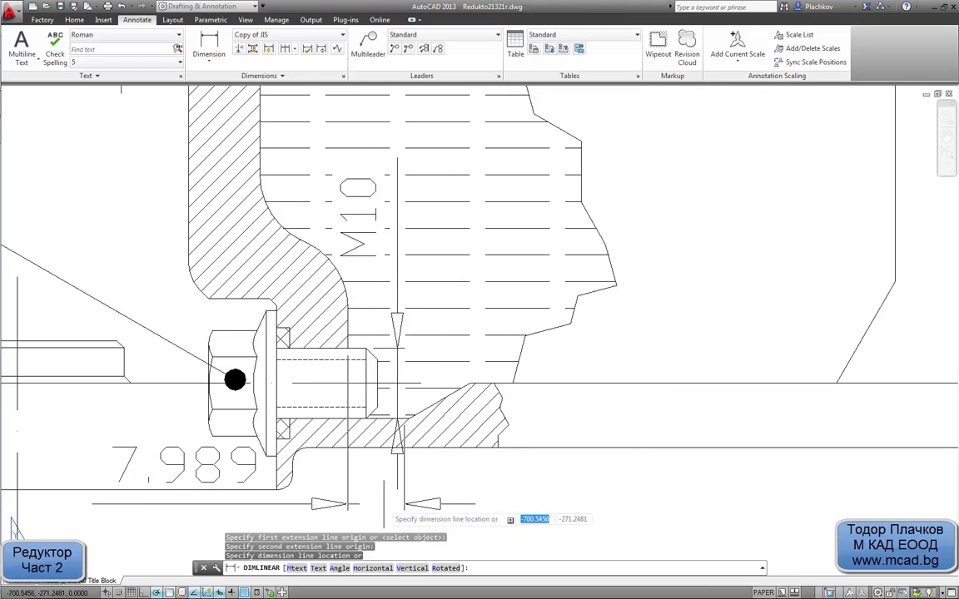
pyautogui.click(396, 445)
pyautogui.press('space')
pyautogui.scroll(3, 400, 428)
pyautogui.scroll(3, 411, 431)
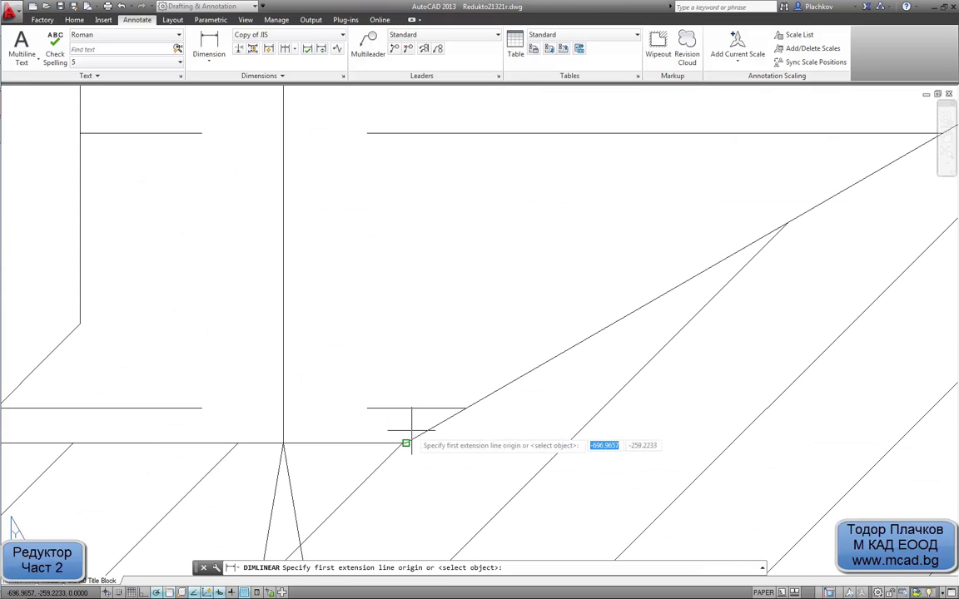
pyautogui.click(406, 443)
pyautogui.scroll(-2, 416, 450)
pyautogui.scroll(-3, 311, 293)
pyautogui.scroll(-1, 257, 223)
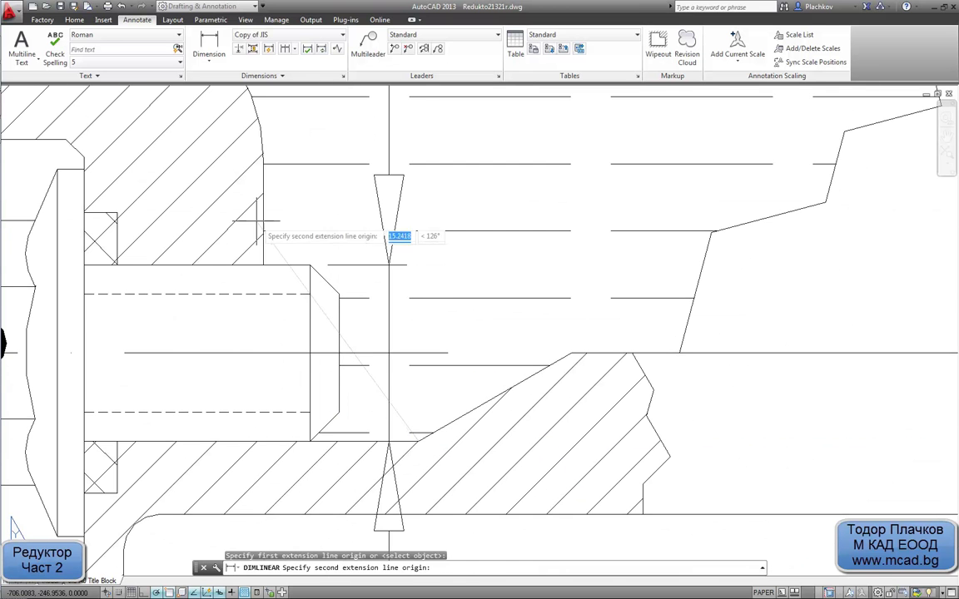
pyautogui.click(257, 223)
pyautogui.scroll(-4, 258, 250)
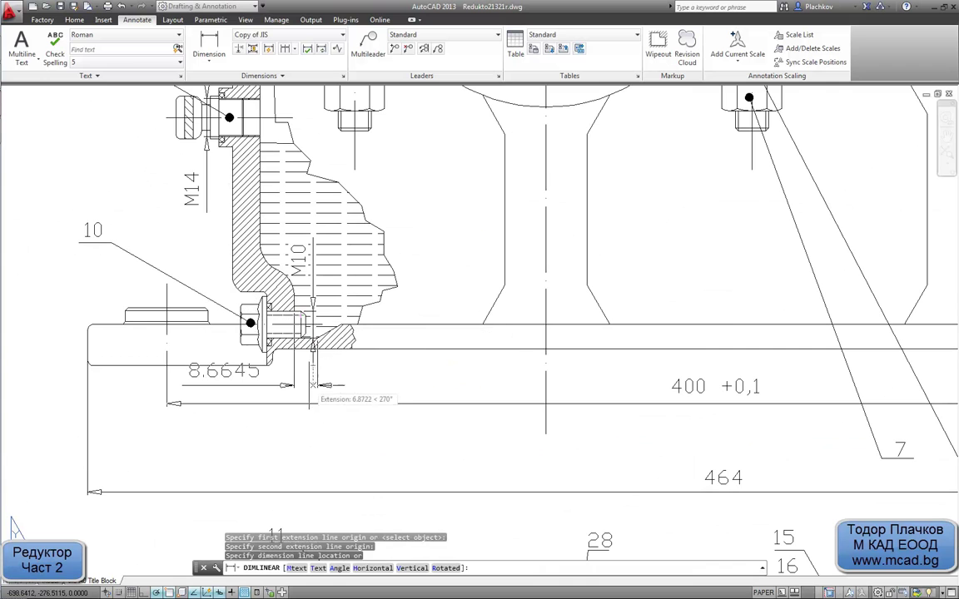
pyautogui.scroll(2, 313, 385)
pyautogui.press('Escape')
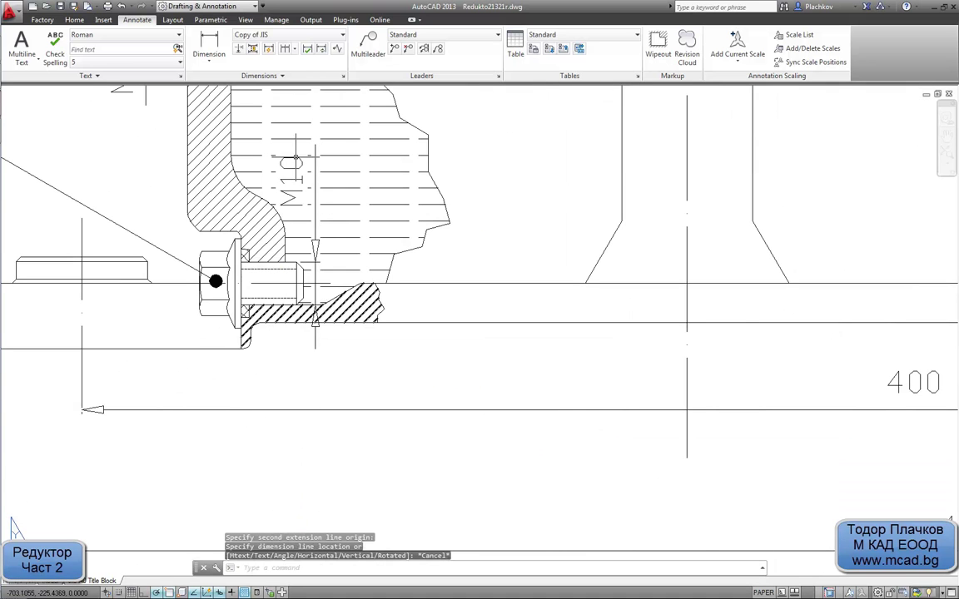
pyautogui.click(209, 61)
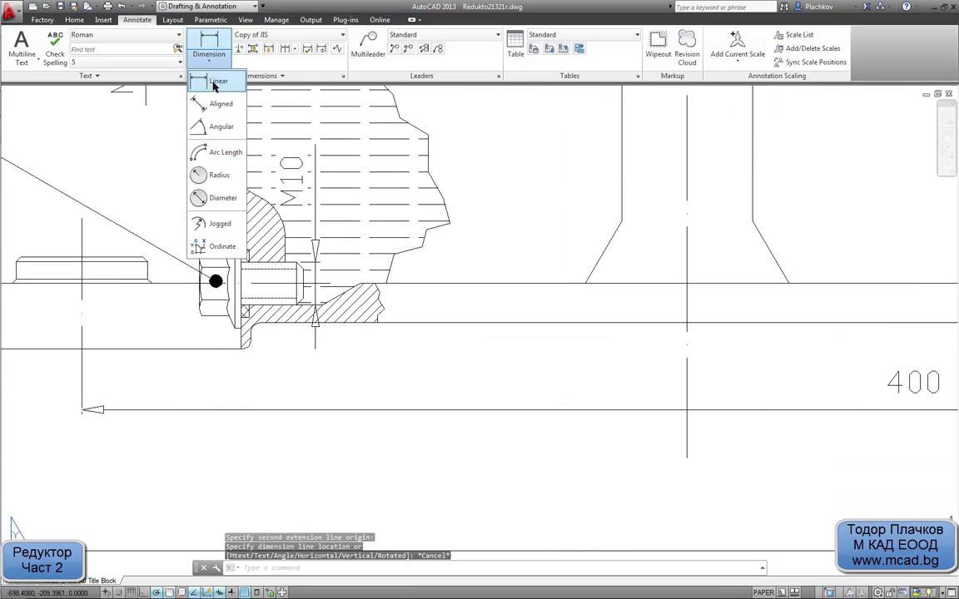
pyautogui.click(215, 124)
pyautogui.scroll(3, 324, 358)
pyautogui.scroll(2, 333, 339)
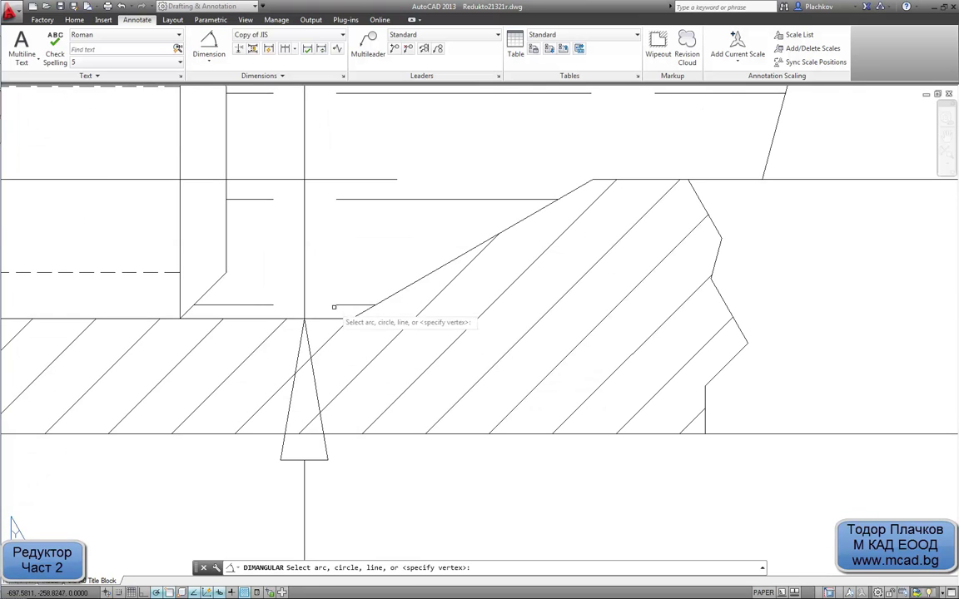
pyautogui.click(326, 319)
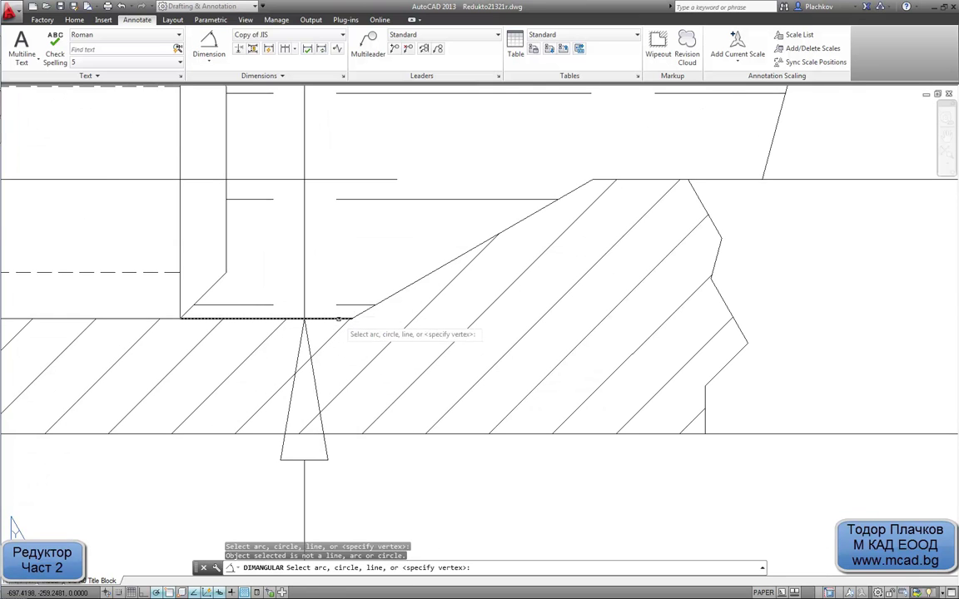
pyautogui.click(343, 317)
pyautogui.click(375, 306)
pyautogui.scroll(-4, 361, 286)
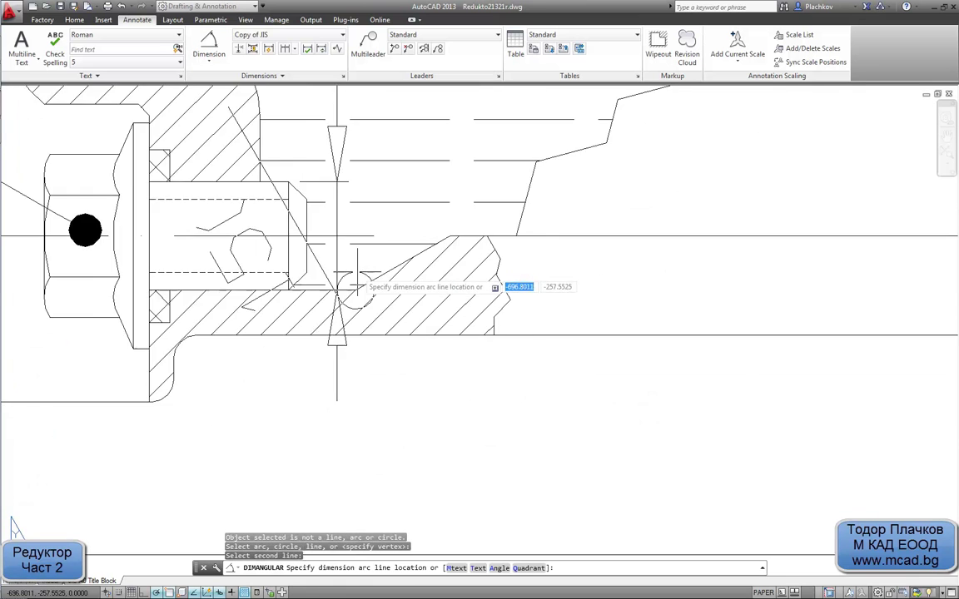
pyautogui.press('Escape')
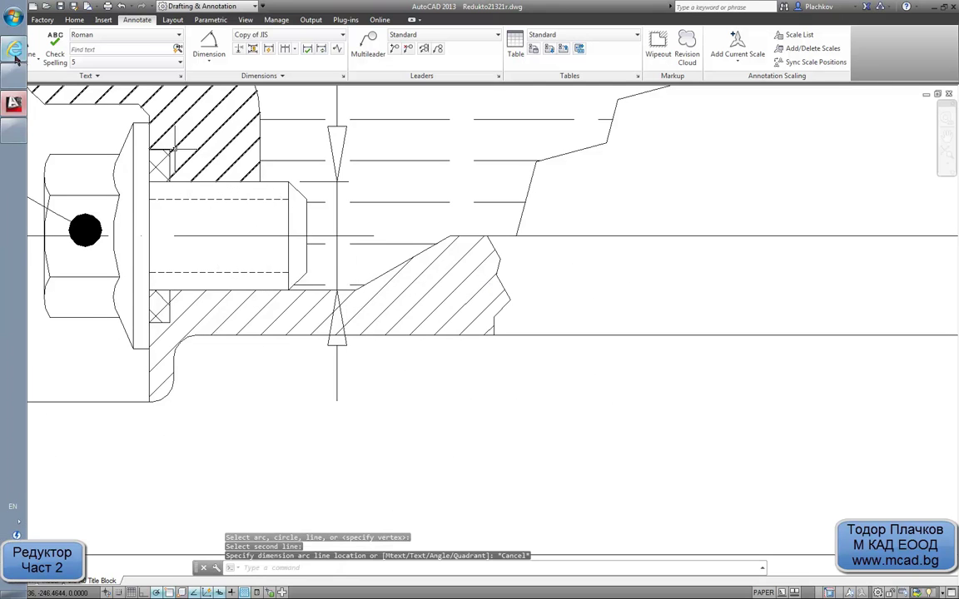
# Back in Inventor, dimension the short bottom line to 8,5 mm length
pyautogui.click(15, 67)
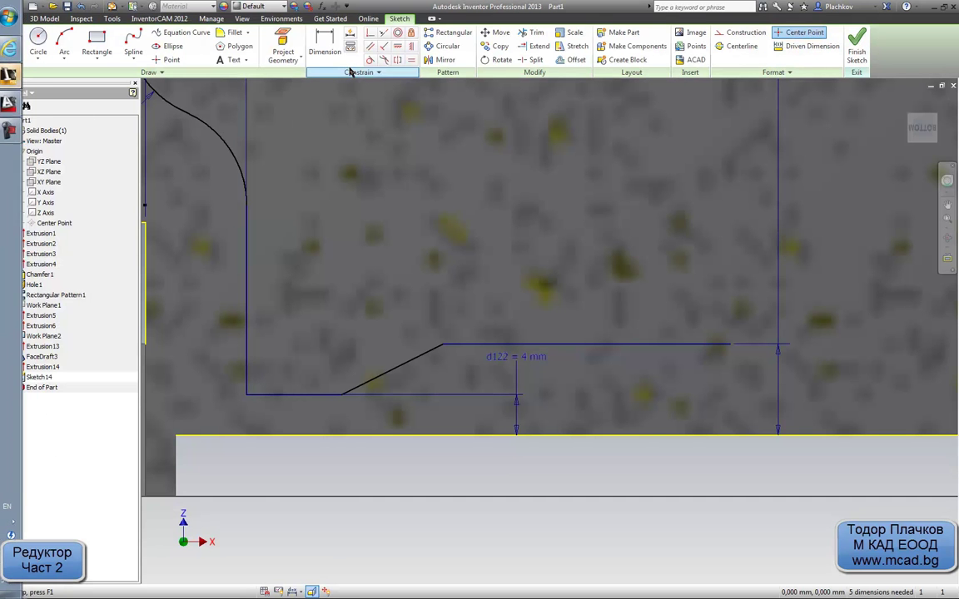
pyautogui.click(325, 50)
pyautogui.click(302, 396)
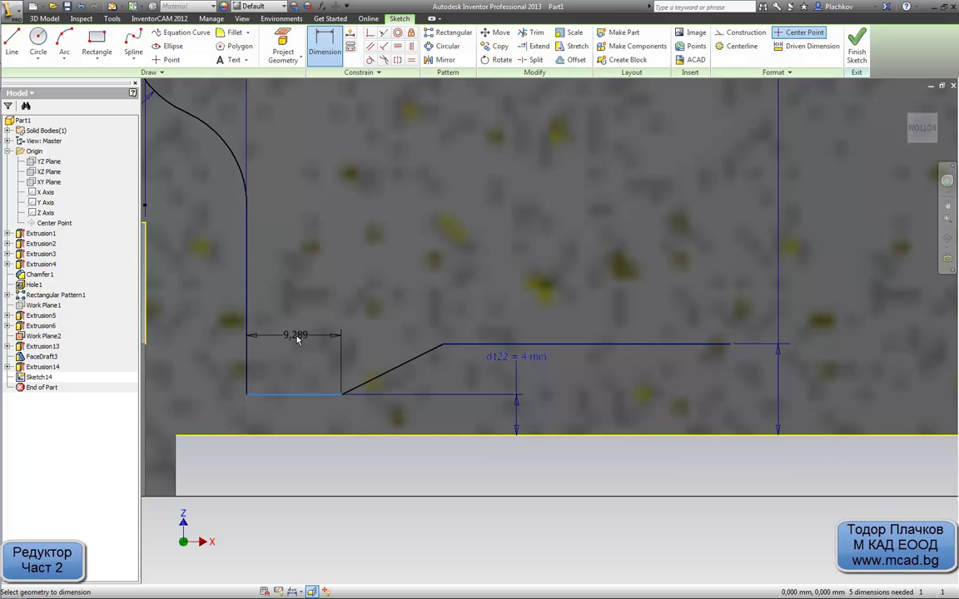
pyautogui.click(300, 334)
pyautogui.write('8.5')
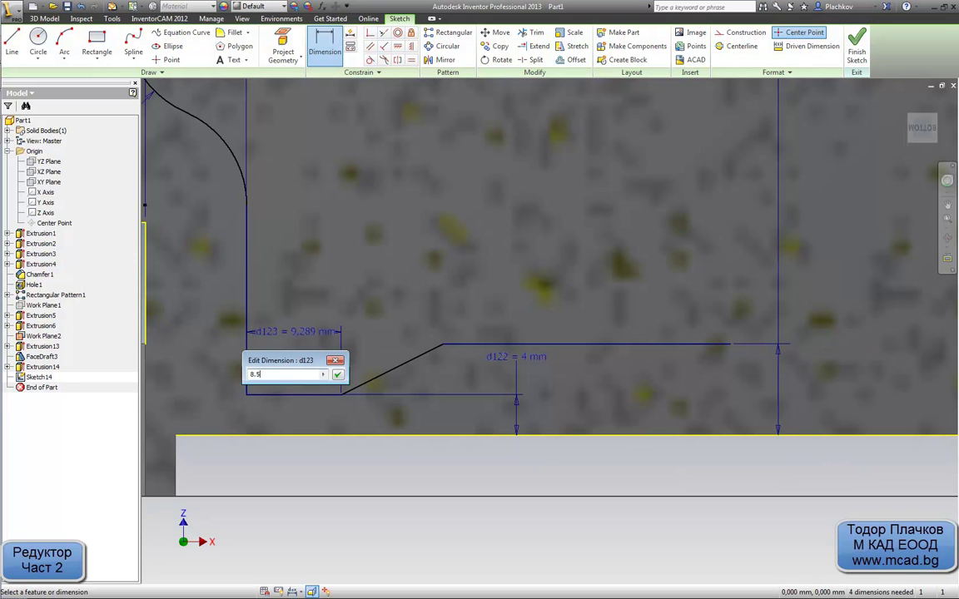
pyautogui.press('Return')
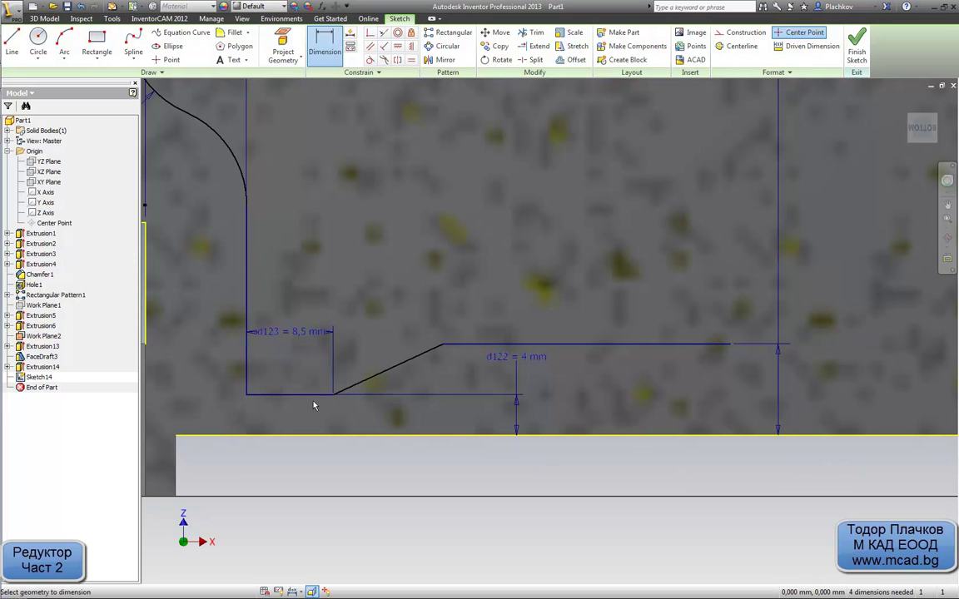
# Fix the angle between the bottom line and the slanted line at 150 degrees
pyautogui.click(311, 395)
pyautogui.click(385, 370)
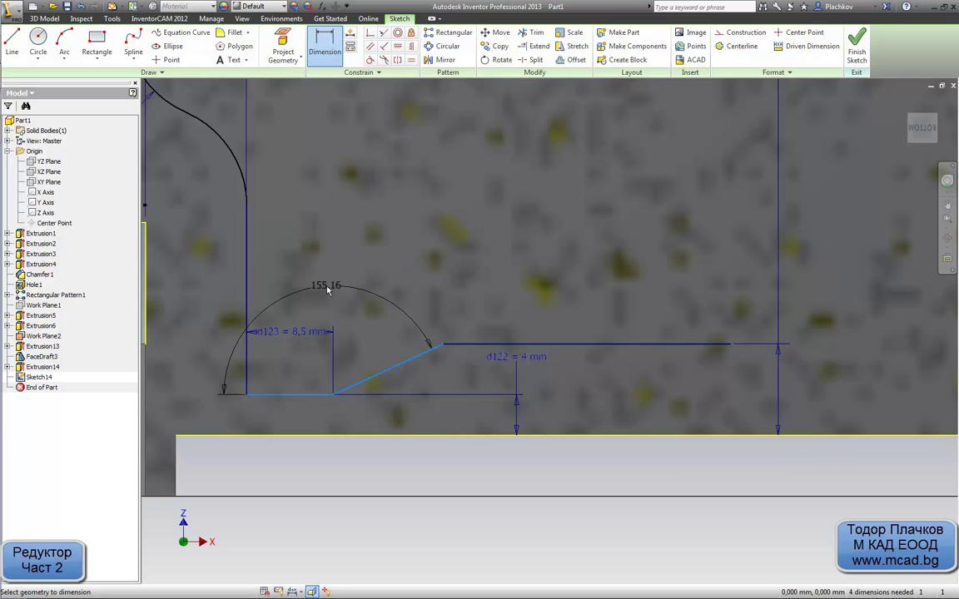
pyautogui.click(329, 290)
pyautogui.press('Return')
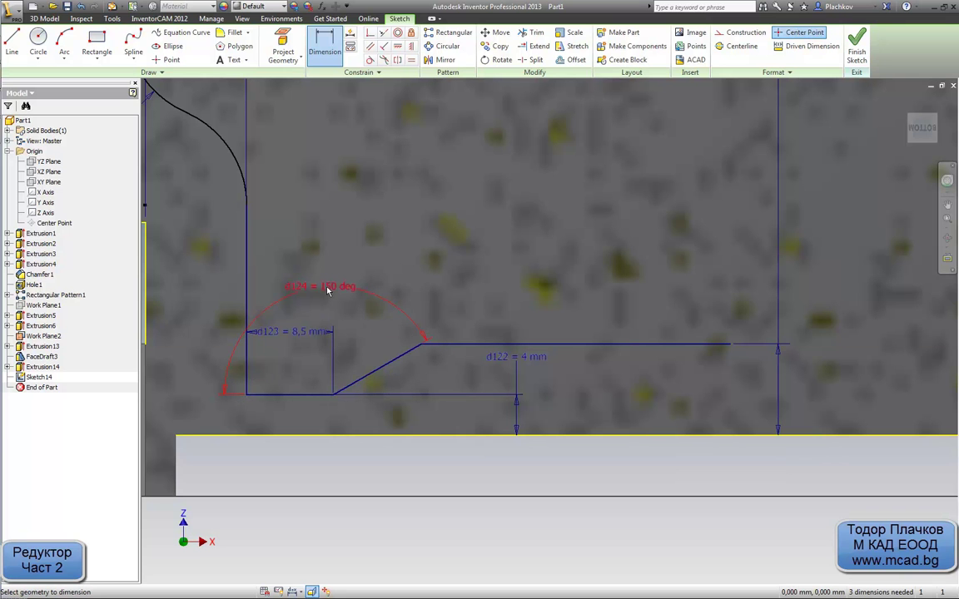
pyautogui.scroll(2, 433, 298)
pyautogui.moveTo(436, 300)
pyautogui.mouseDown(button='middle')
pyautogui.moveTo(421, 342)
pyautogui.moveTo(377, 380)
pyautogui.mouseUp(button='middle')
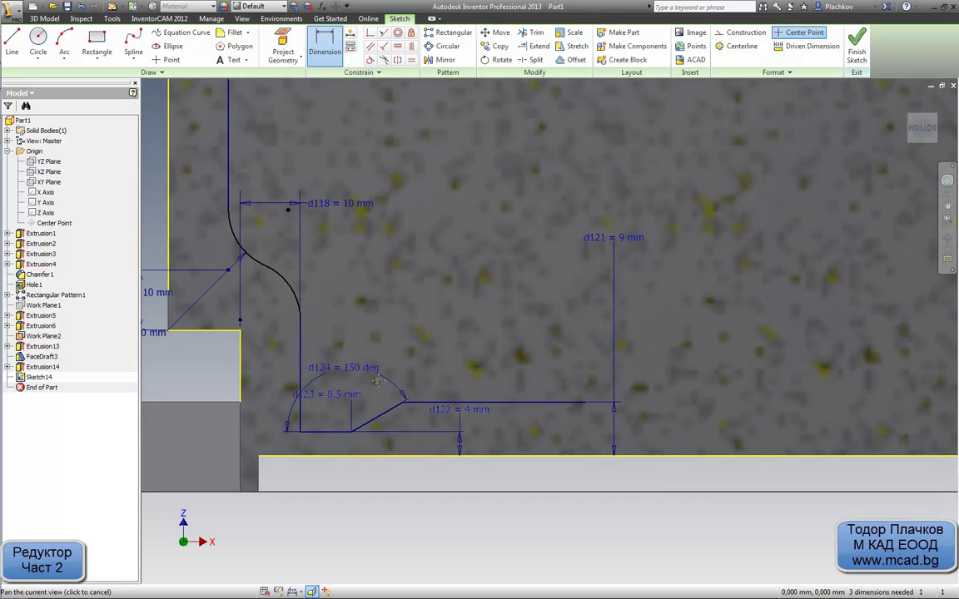
pyautogui.scroll(1, 376, 381)
pyautogui.scroll(1, 366, 360)
pyautogui.scroll(1, 367, 360)
pyautogui.moveTo(3, 250)
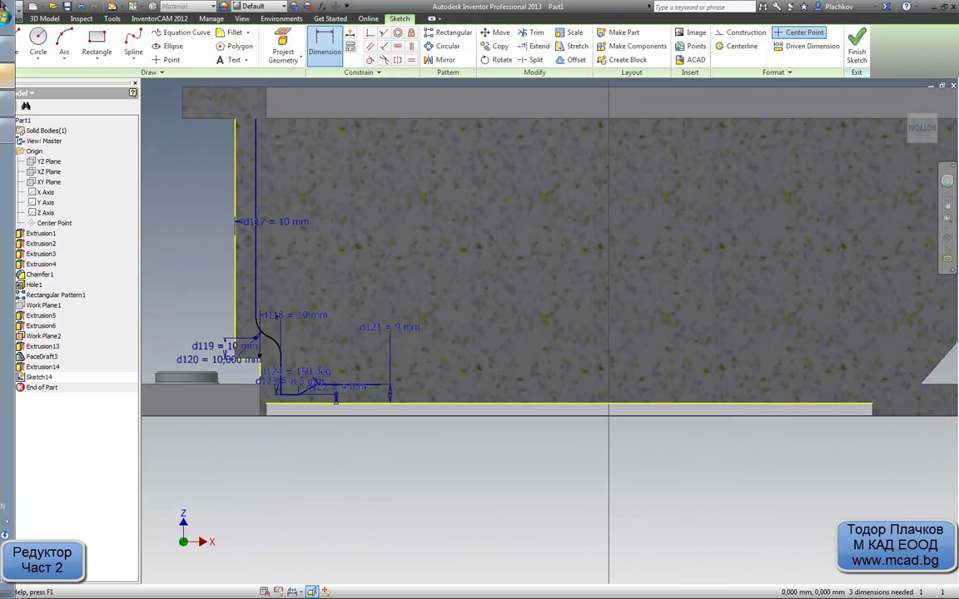
pyautogui.click(13, 101)
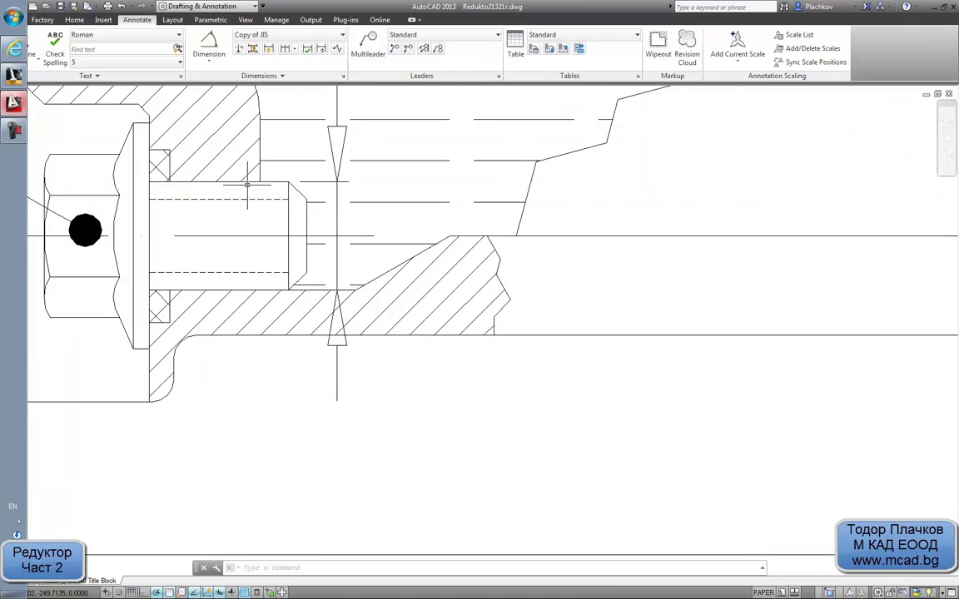
pyautogui.scroll(-2, 394, 417)
pyautogui.scroll(-2, 394, 418)
pyautogui.scroll(-1, 394, 417)
pyautogui.moveTo(393, 418); pyautogui.dragTo(390, 418, button='middle')
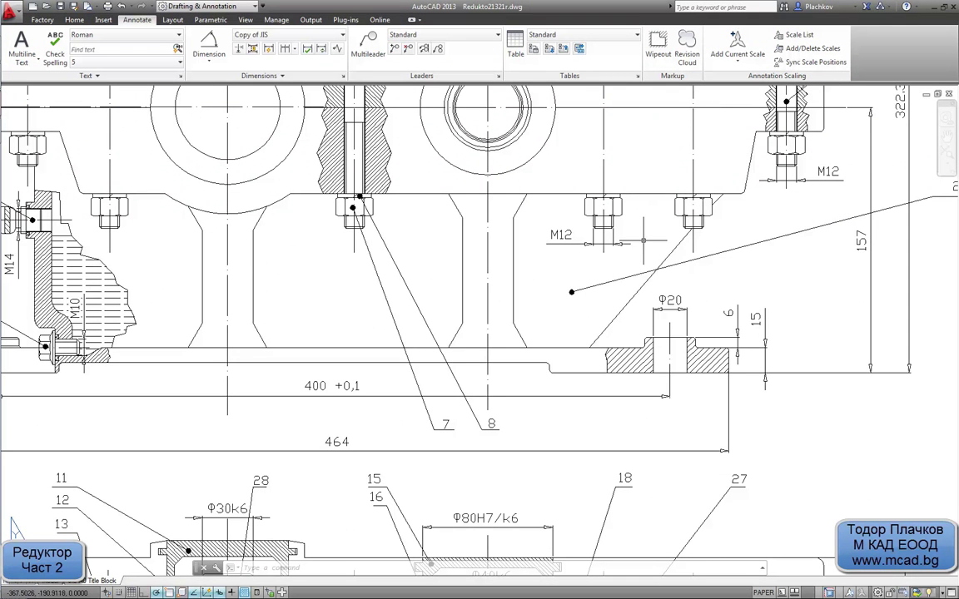
pyautogui.scroll(-2, 543, 344)
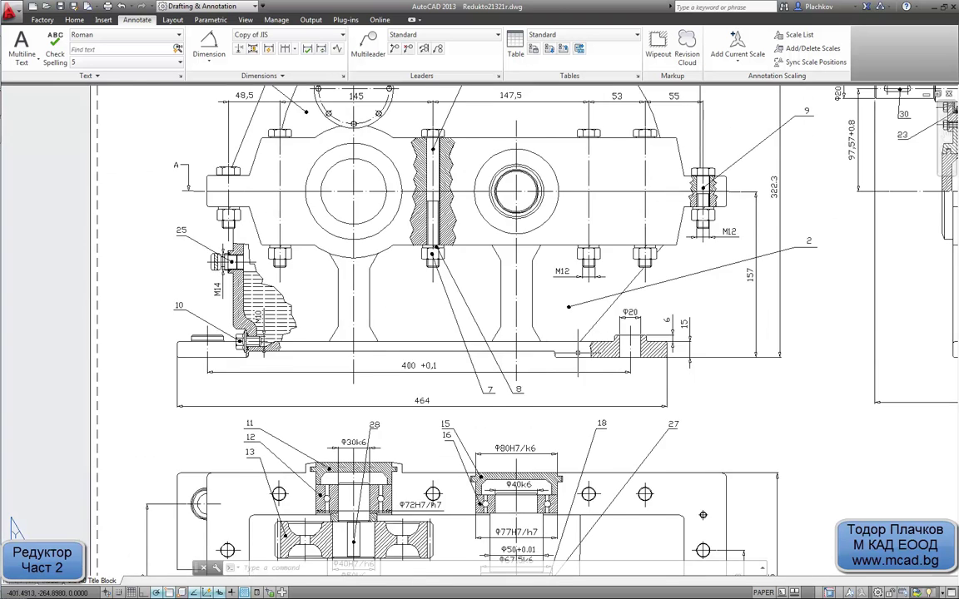
pyautogui.scroll(2, 499, 316)
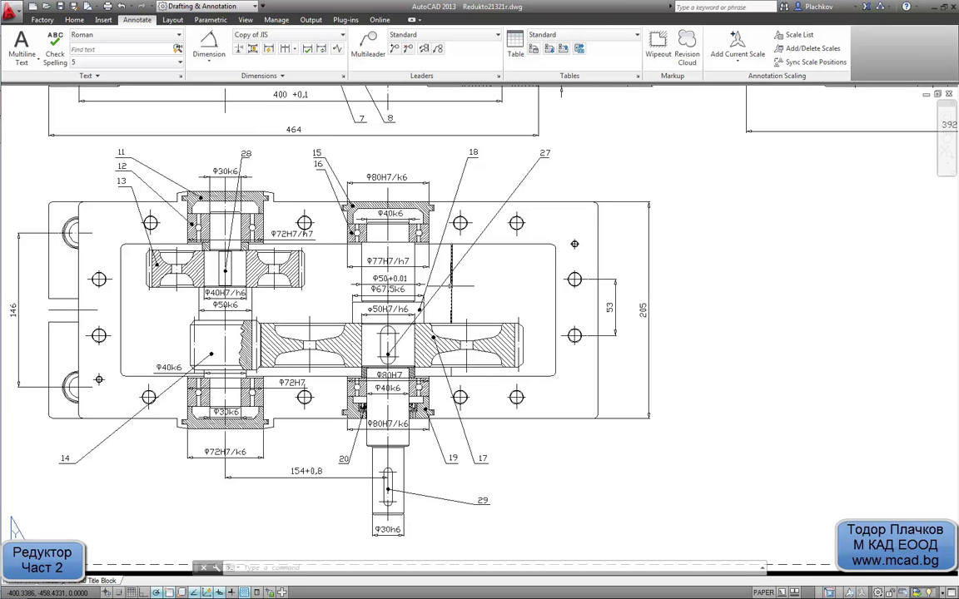
pyautogui.moveTo(407, 210); pyautogui.dragTo(402, 379, button='middle')
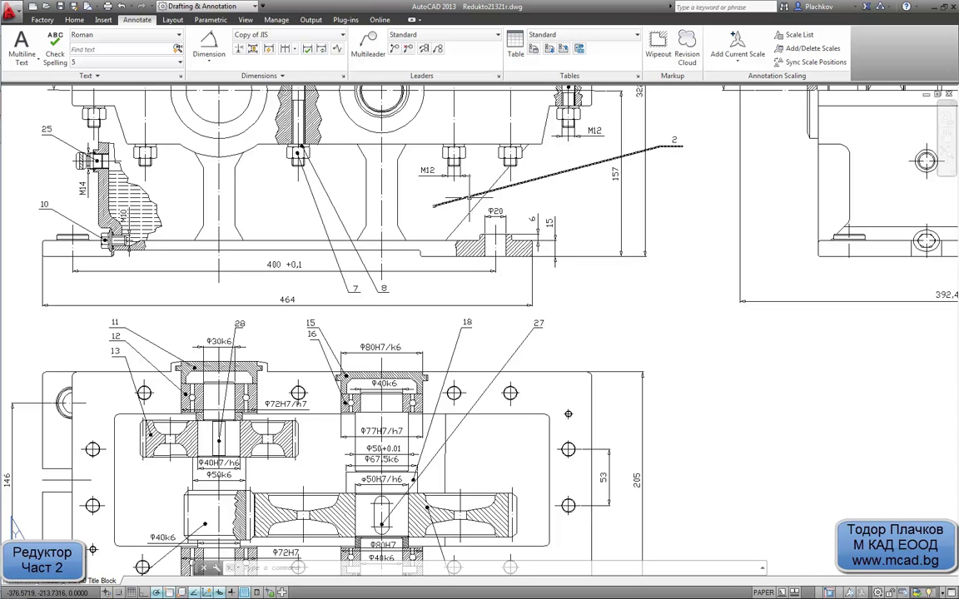
pyautogui.moveTo(399, 333); pyautogui.dragTo(390, 276, button='middle')
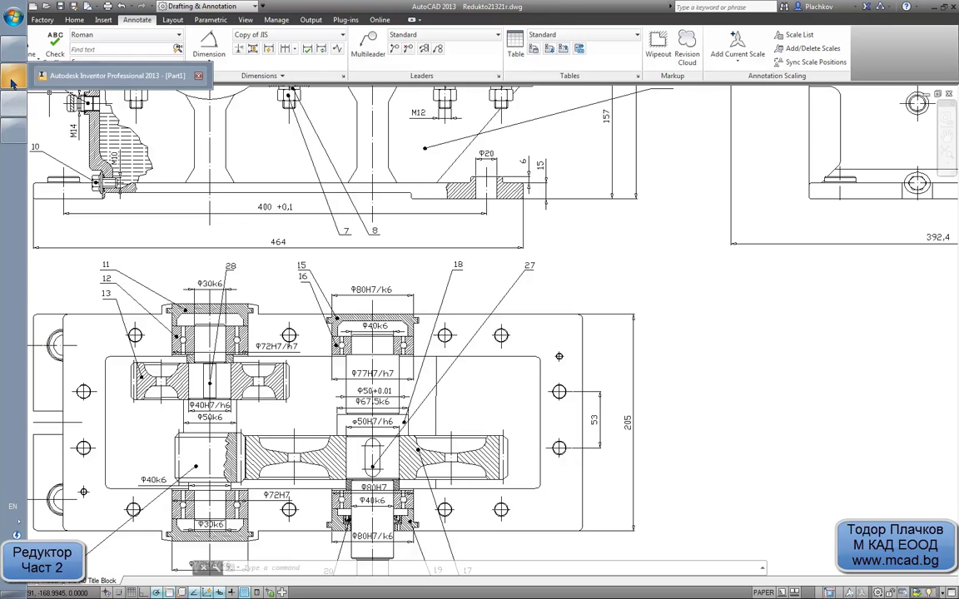
# Back in Inventor, project the vertex where the slope meets the base into the sketch
pyautogui.click(13, 83)
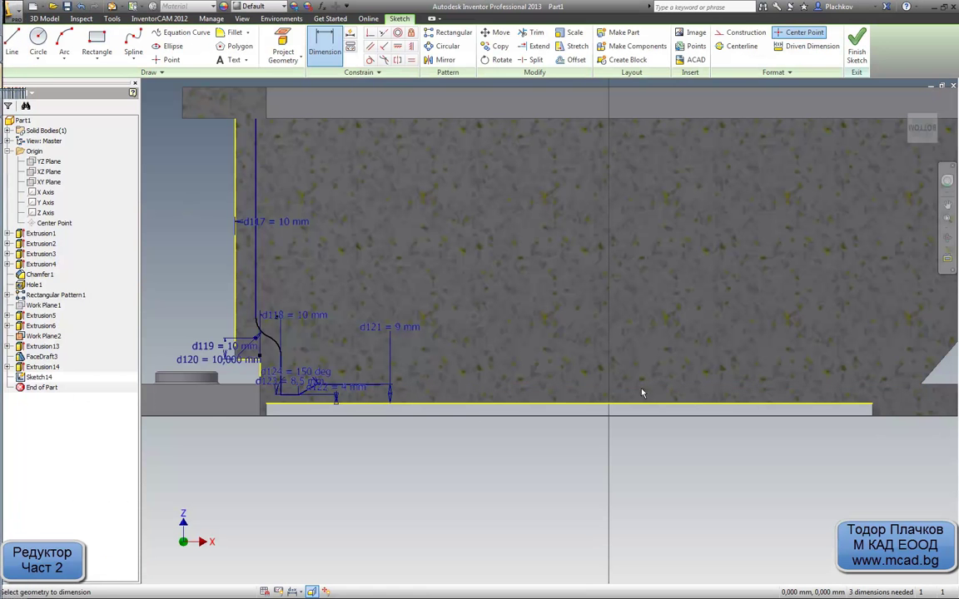
pyautogui.scroll(-2, 466, 376)
pyautogui.moveTo(722, 339); pyautogui.dragTo(537, 372, button='middle')
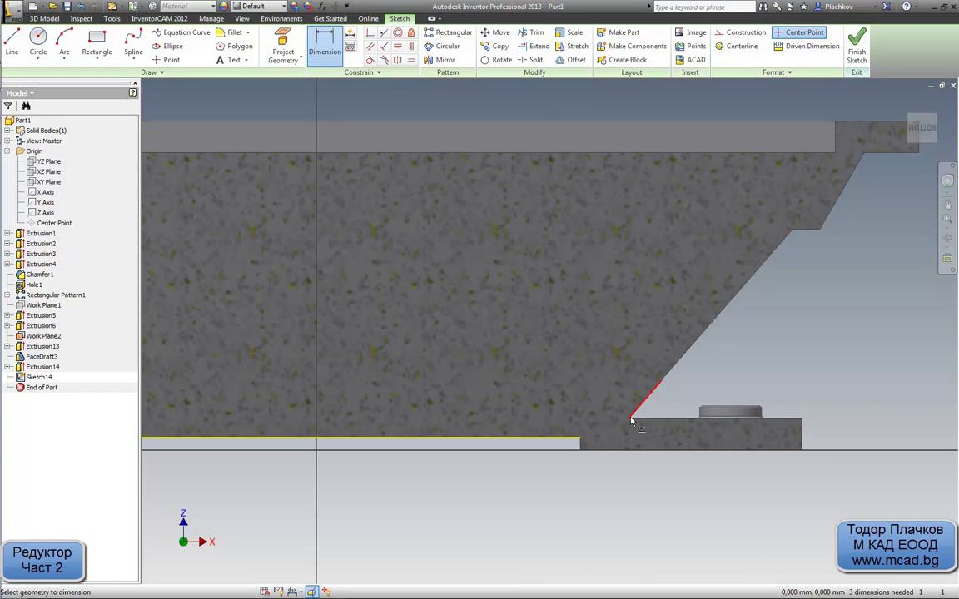
pyautogui.click(284, 52)
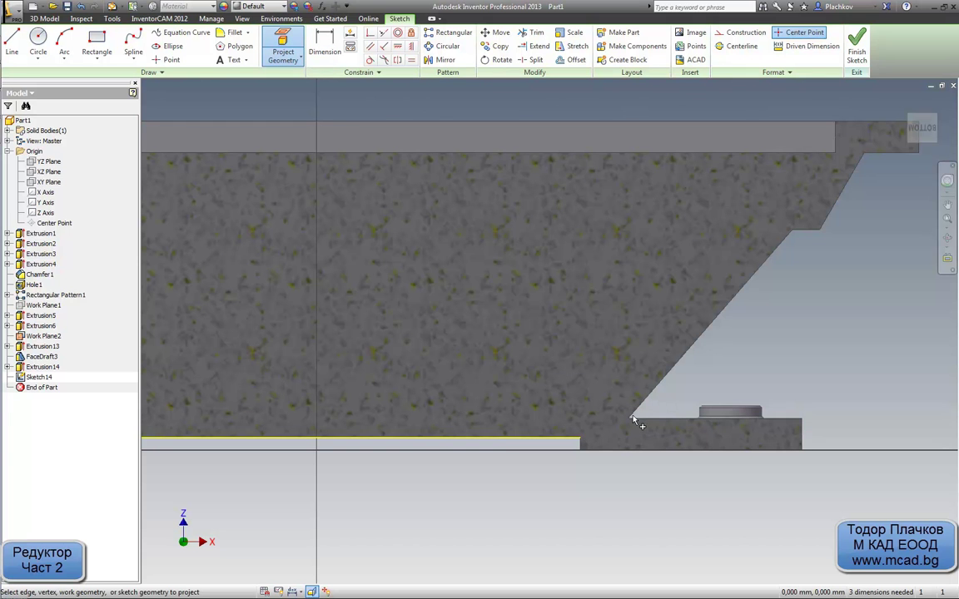
pyautogui.click(629, 418)
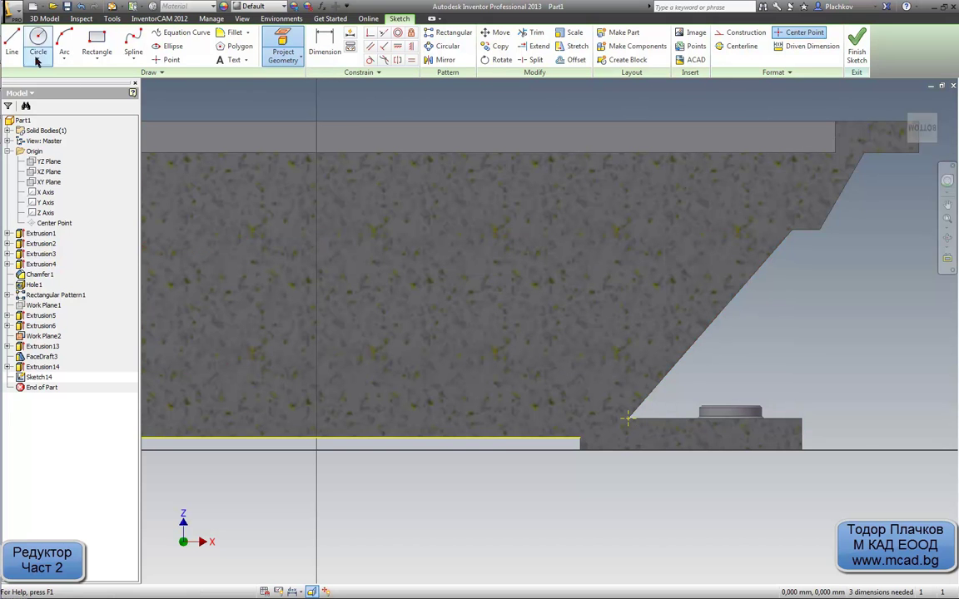
# Draw a vertical line straight up from the projected vertex
pyautogui.click(11, 46)
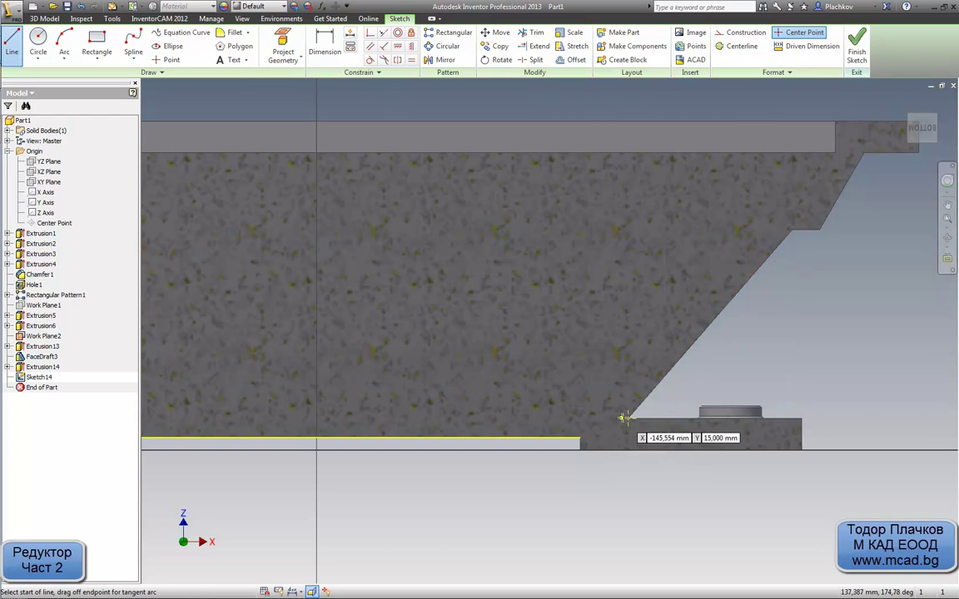
pyautogui.click(628, 418)
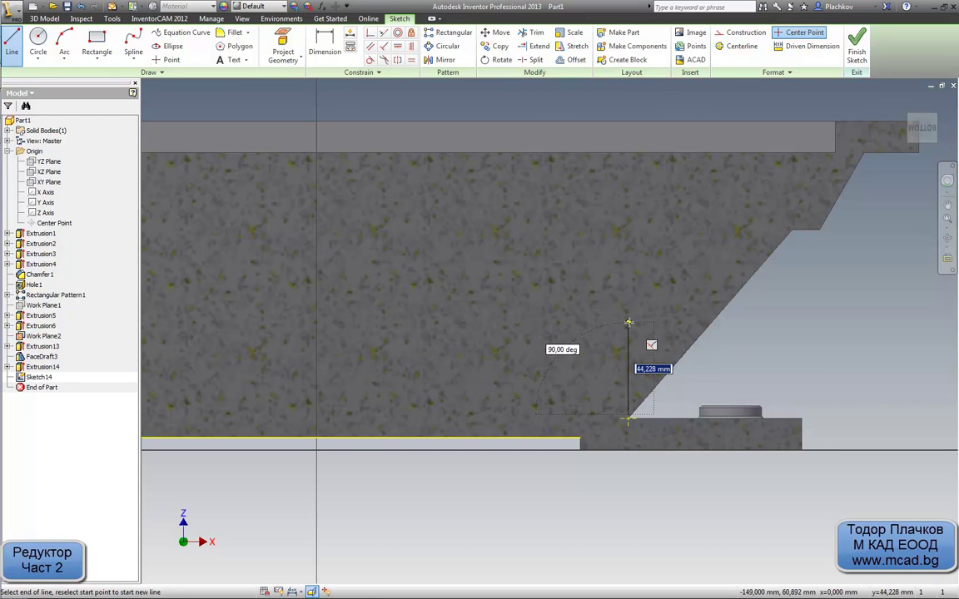
pyautogui.click(628, 323)
pyautogui.press('Escape')
pyautogui.scroll(-2, 616, 307)
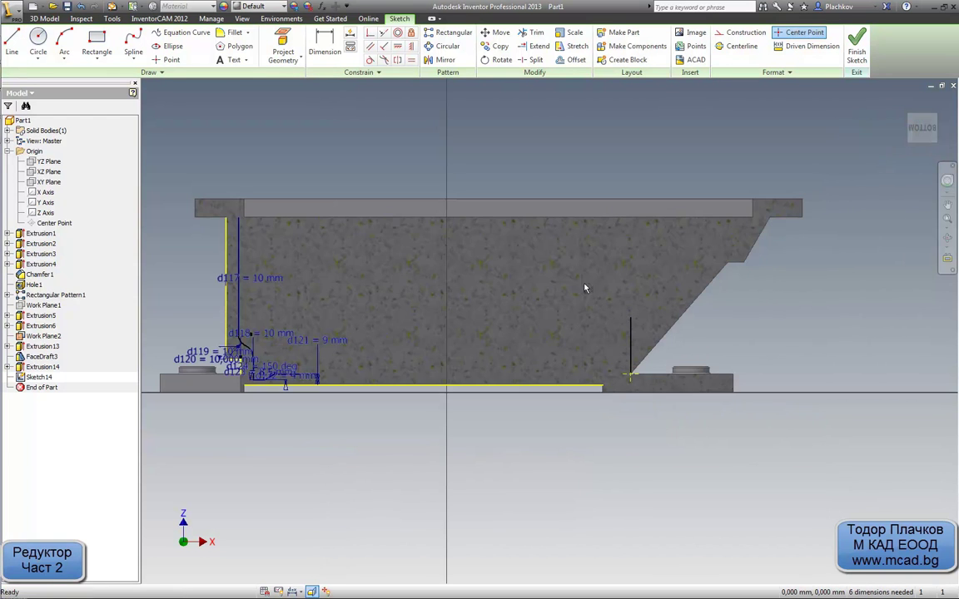
pyautogui.scroll(2, 353, 348)
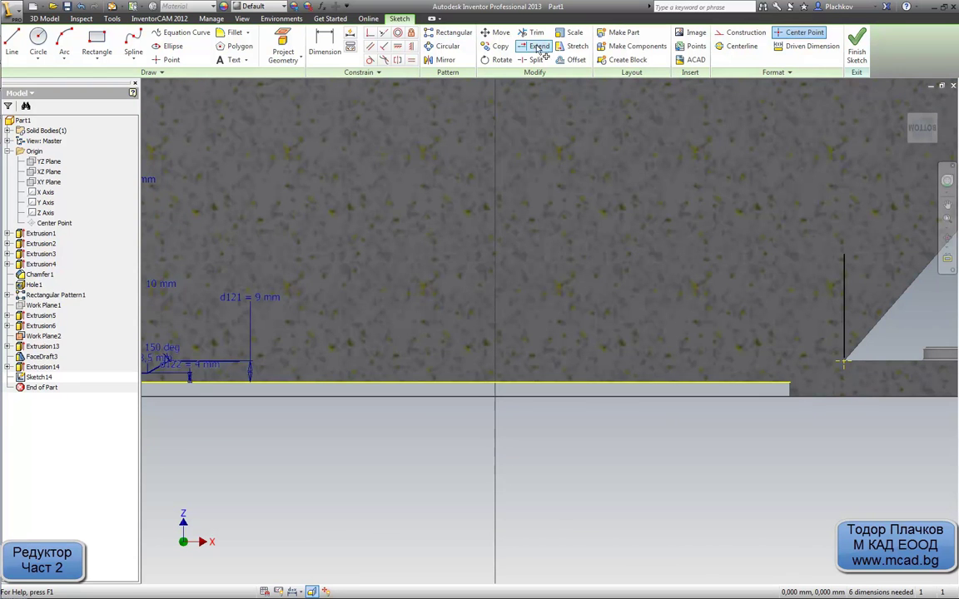
# Cancel Extend and delete the vertical line at the foot of the right sloped wall
pyautogui.click(539, 47)
pyautogui.scroll(2, 236, 381)
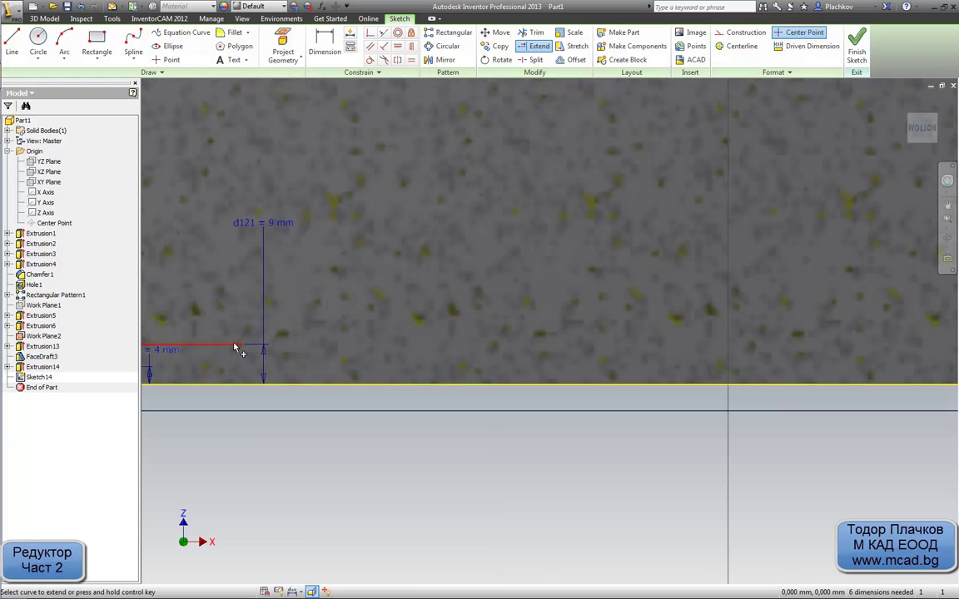
pyautogui.scroll(-2, 279, 345)
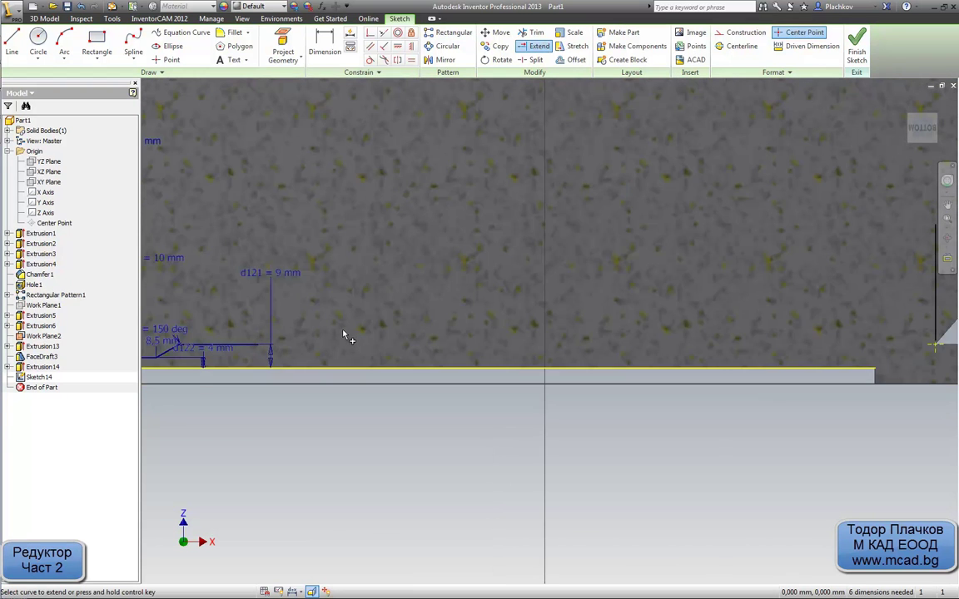
pyautogui.moveTo(348, 337); pyautogui.dragTo(326, 366, button='middle')
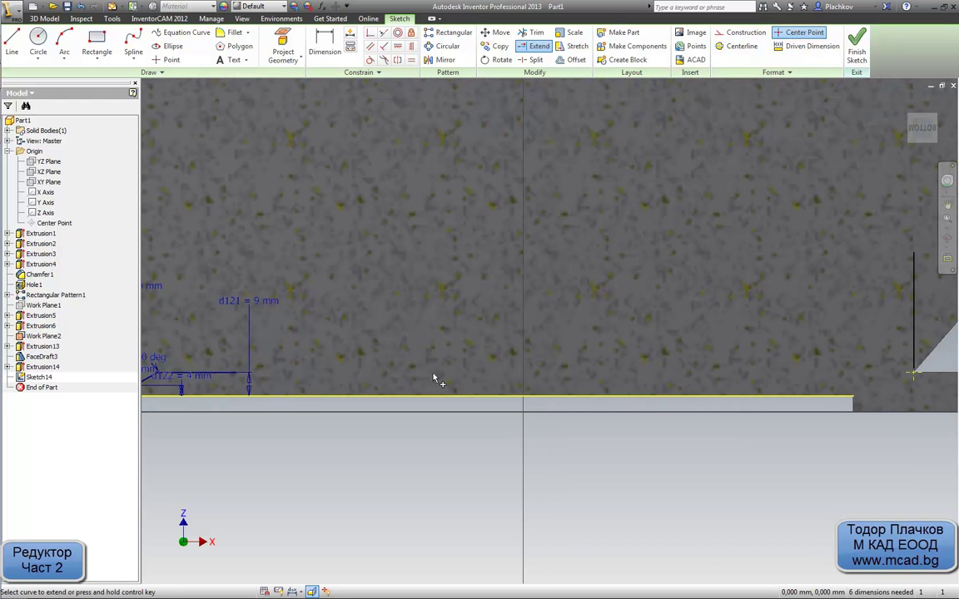
pyautogui.press('Escape')
pyautogui.moveTo(901, 383)
pyautogui.mouseDown(button='middle')
pyautogui.moveTo(696, 402)
pyautogui.moveTo(718, 382)
pyautogui.mouseUp(button='middle')
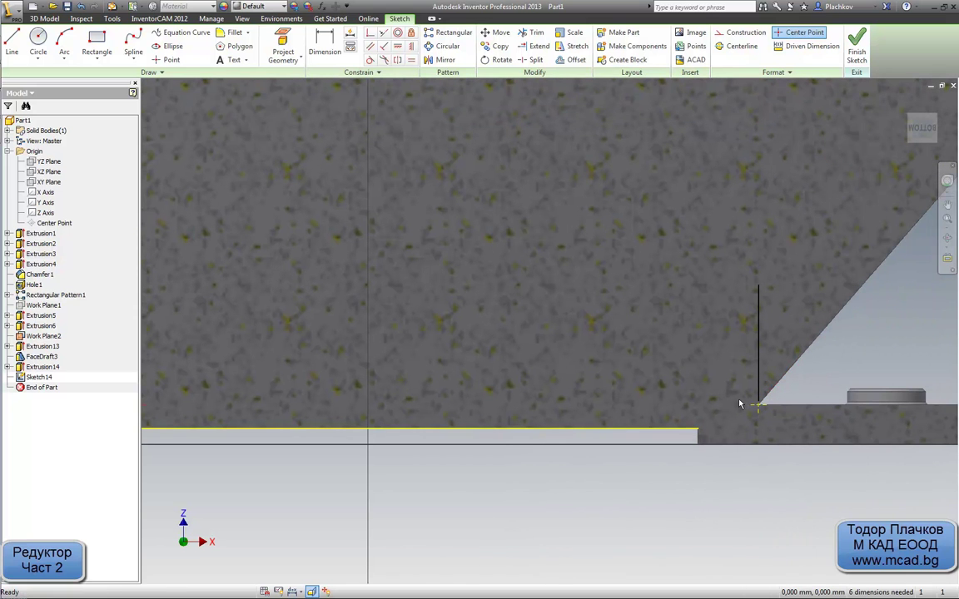
pyautogui.scroll(-3, 704, 436)
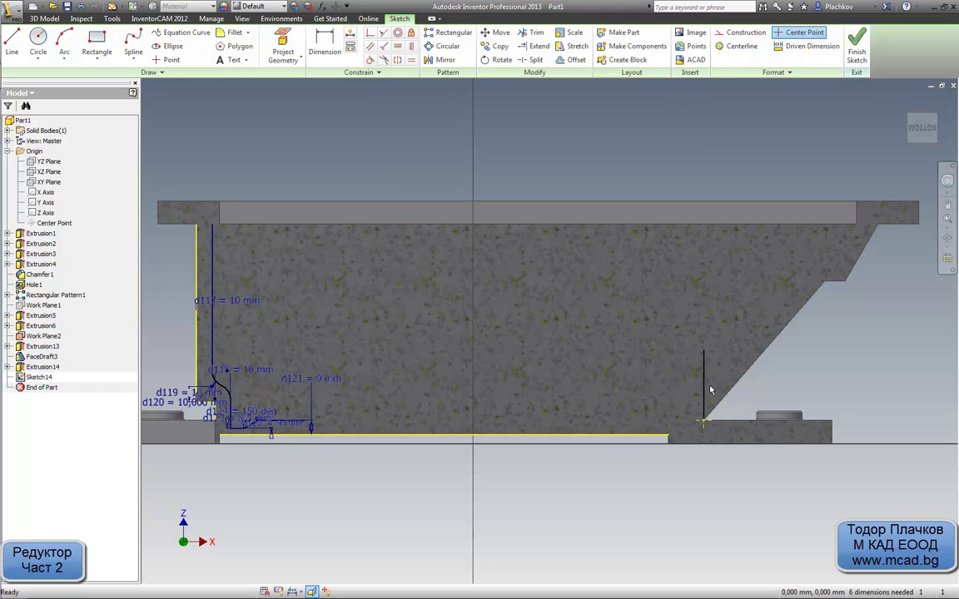
pyautogui.click(705, 393)
pyautogui.press('Delete')
pyautogui.moveTo(674, 388); pyautogui.dragTo(727, 457)
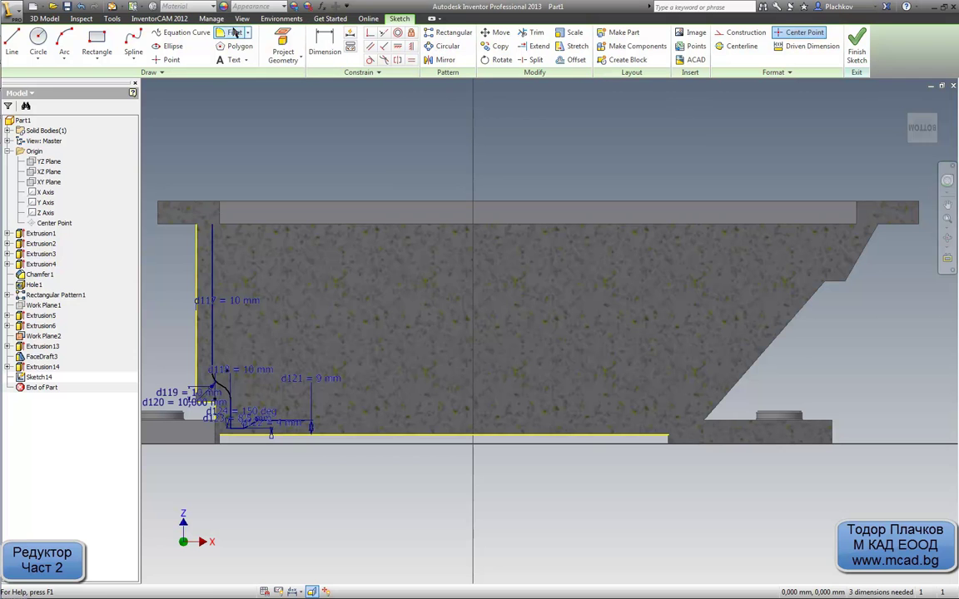
# Project the sloped wall face and offset its slanted edge inward
pyautogui.click(283, 50)
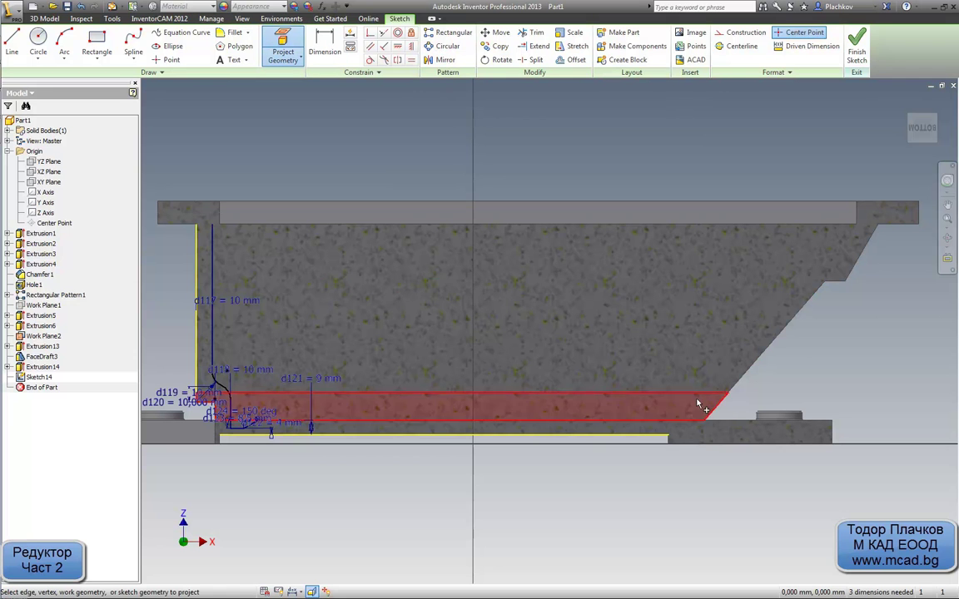
pyautogui.click(745, 372)
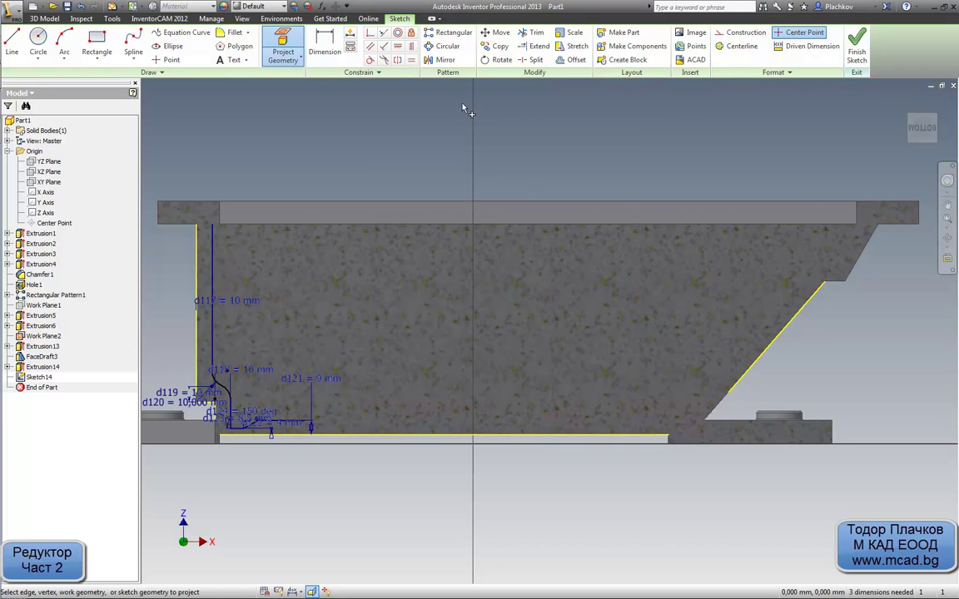
pyautogui.click(573, 60)
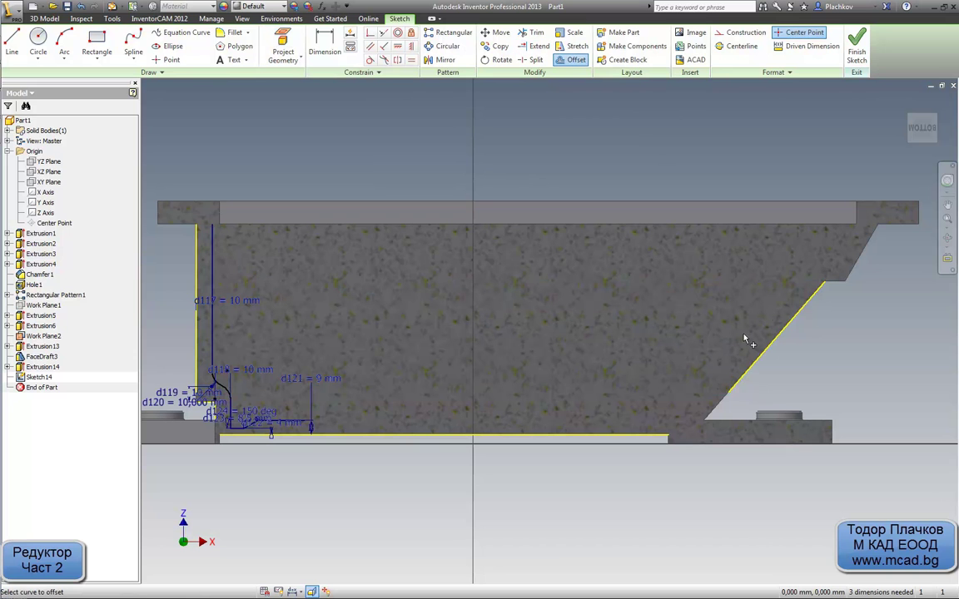
pyautogui.click(746, 387)
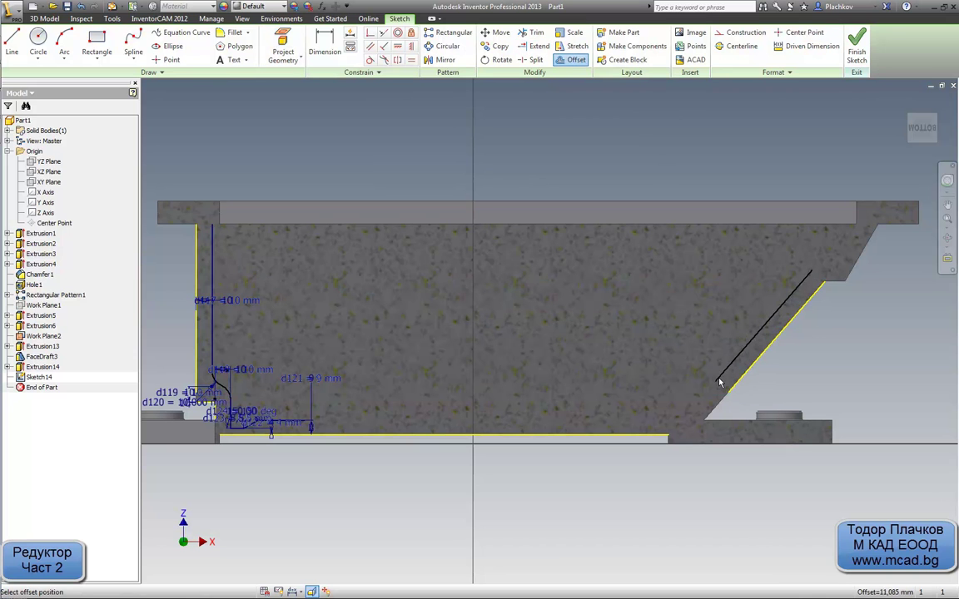
pyautogui.click(720, 380)
# Dimension the offset line 10 mm from the sloped edge as d125
pyautogui.click(325, 45)
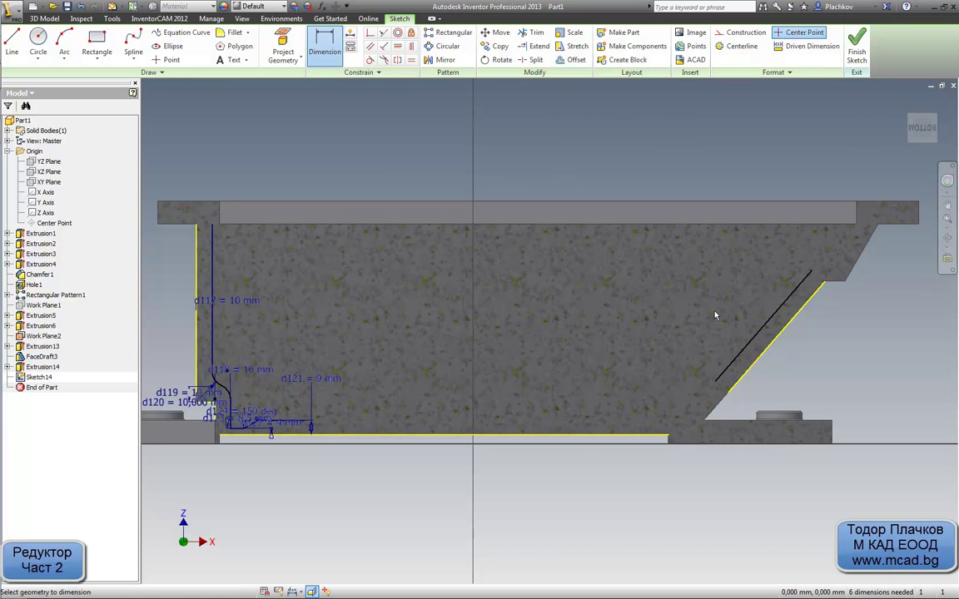
pyautogui.click(734, 355)
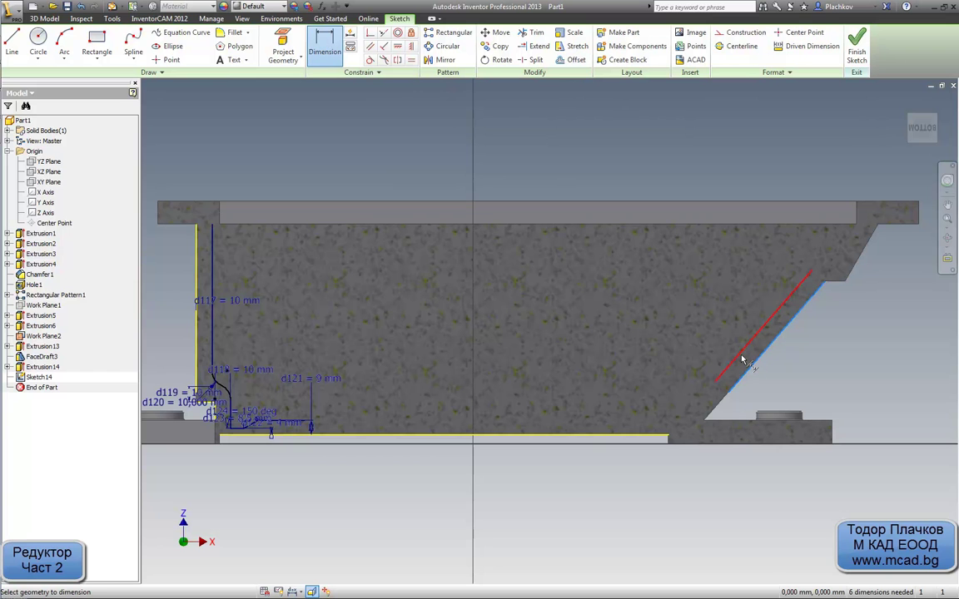
pyautogui.click(667, 317)
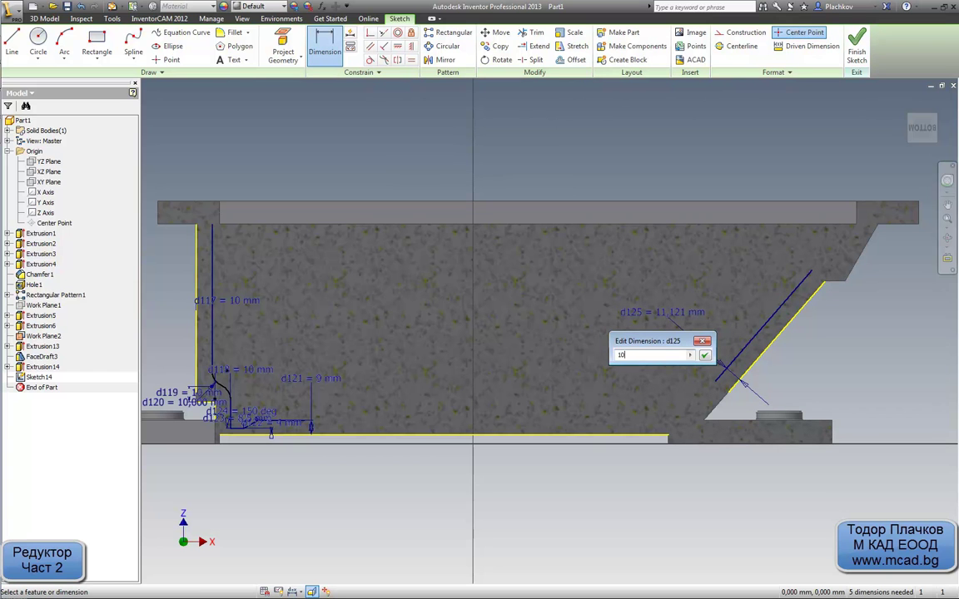
pyautogui.press('Return')
pyautogui.scroll(3, 726, 340)
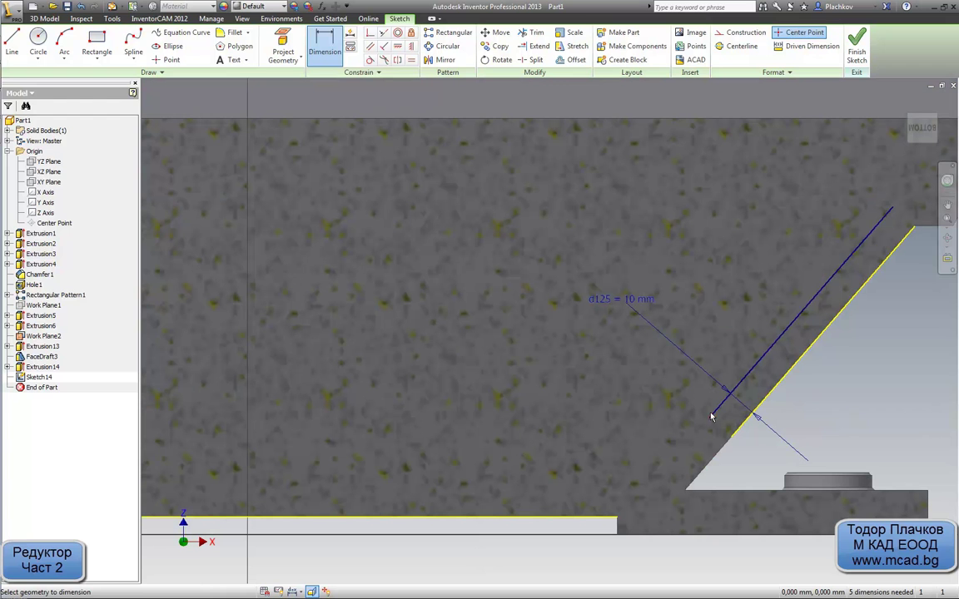
# Stretch the offset sloped line's lower end down-left and extend the bottom line to meet it
pyautogui.moveTo(710, 424)
pyautogui.mouseDown()
pyautogui.moveTo(636, 495)
pyautogui.moveTo(650, 483)
pyautogui.mouseUp()
pyautogui.scroll(-2, 620, 481)
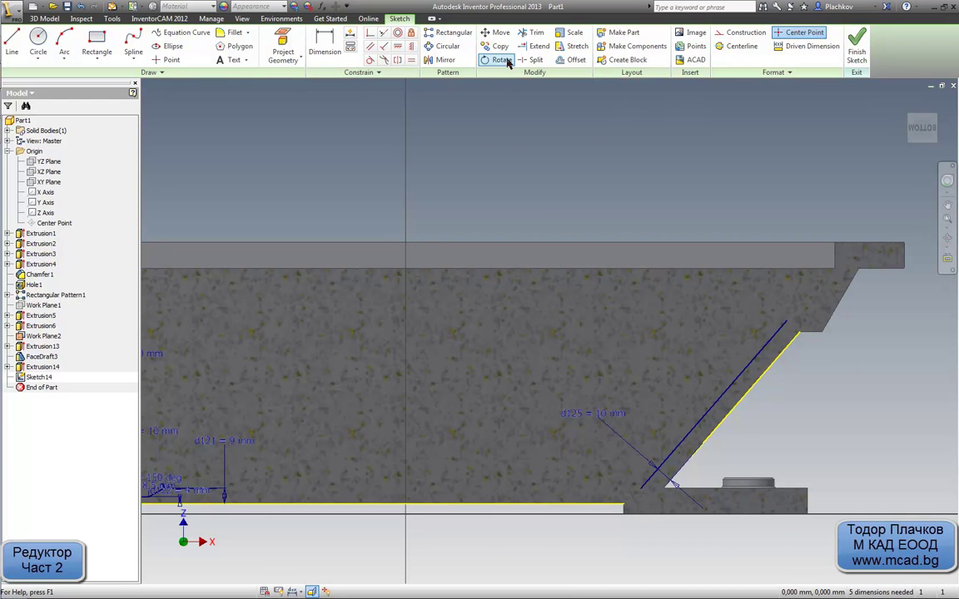
pyautogui.click(537, 46)
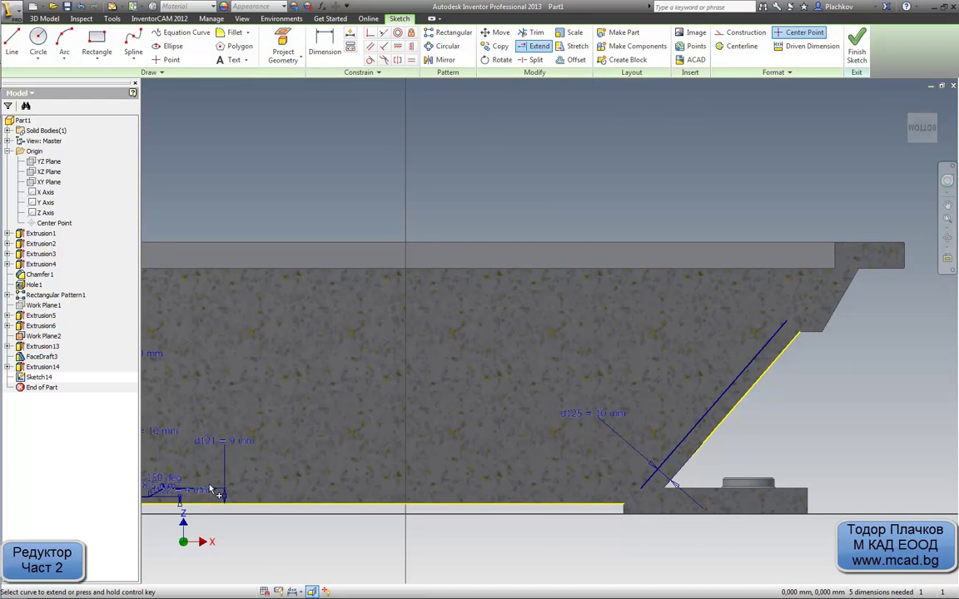
pyautogui.click(204, 492)
pyautogui.scroll(3, 662, 481)
pyautogui.scroll(-2, 661, 481)
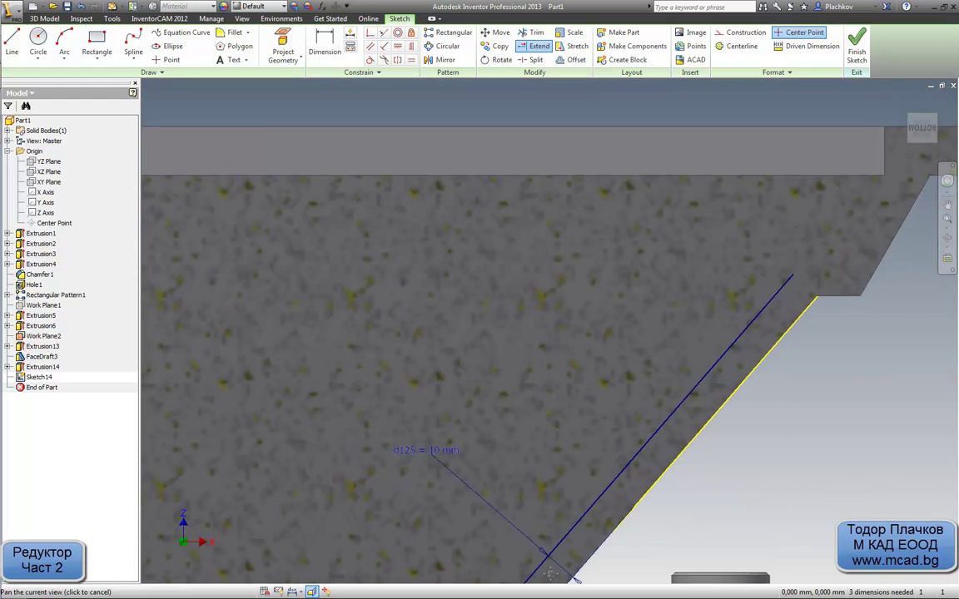
pyautogui.moveTo(645, 241); pyautogui.dragTo(729, 381, button='middle')
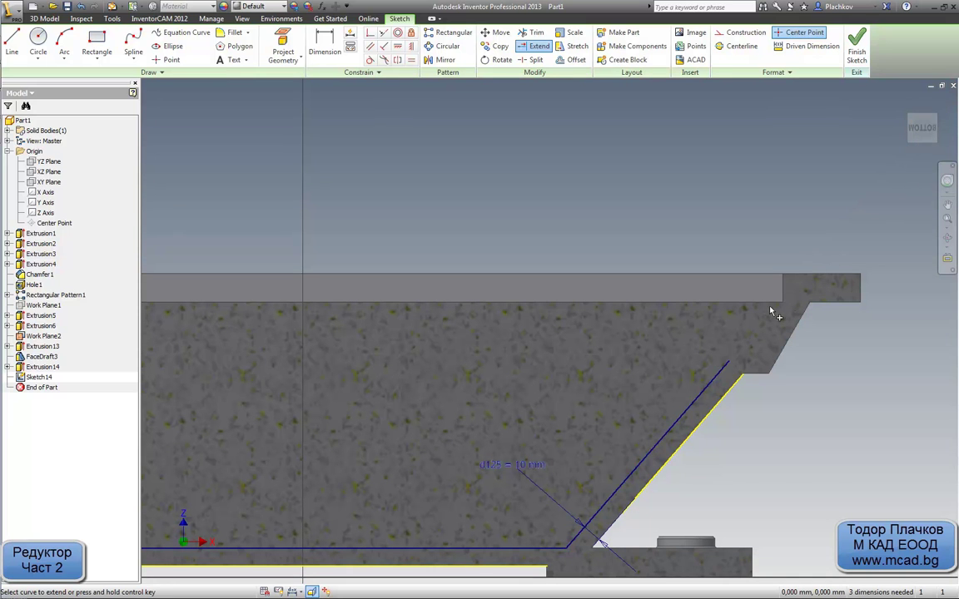
pyautogui.press('Escape')
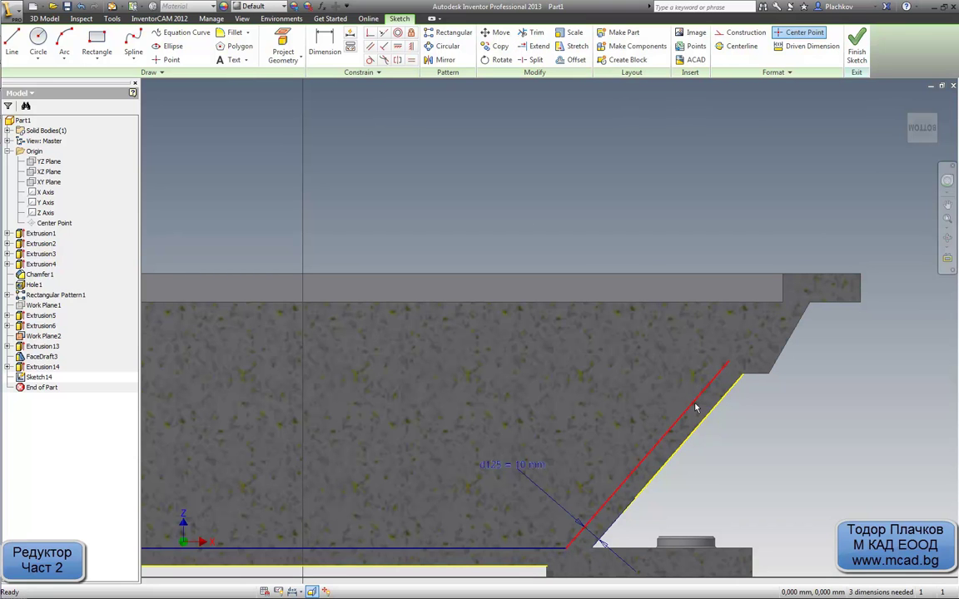
# Delete the offset sloped line with its dimension and project the flange's inner corner point
pyautogui.click(695, 408)
pyautogui.press('Delete')
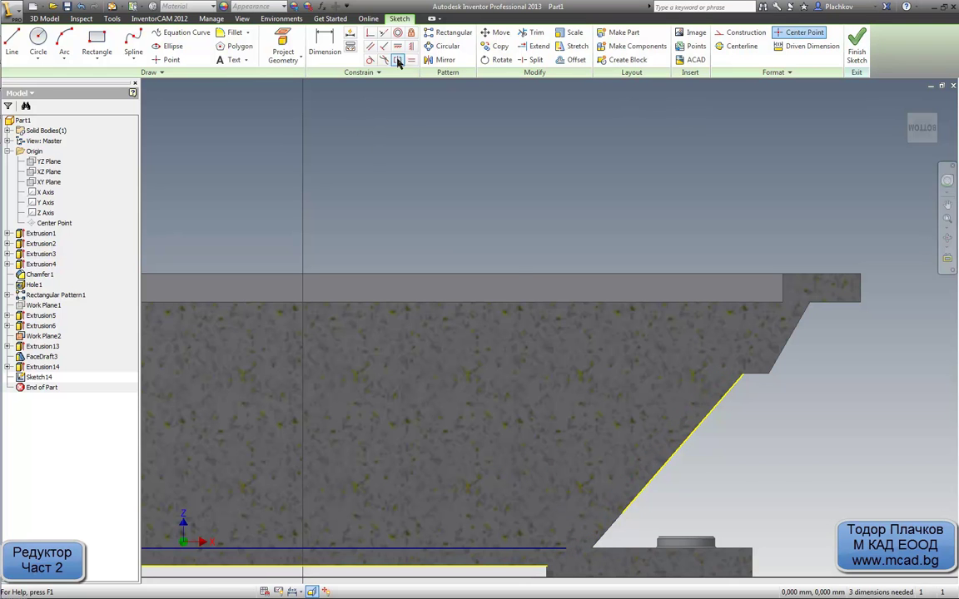
pyautogui.click(283, 49)
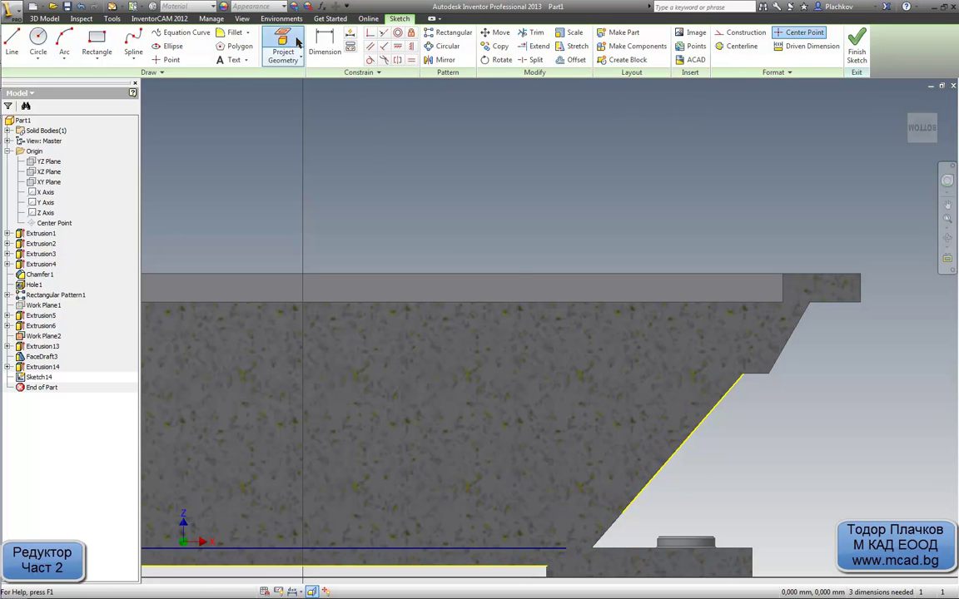
pyautogui.click(782, 304)
pyautogui.press('Escape')
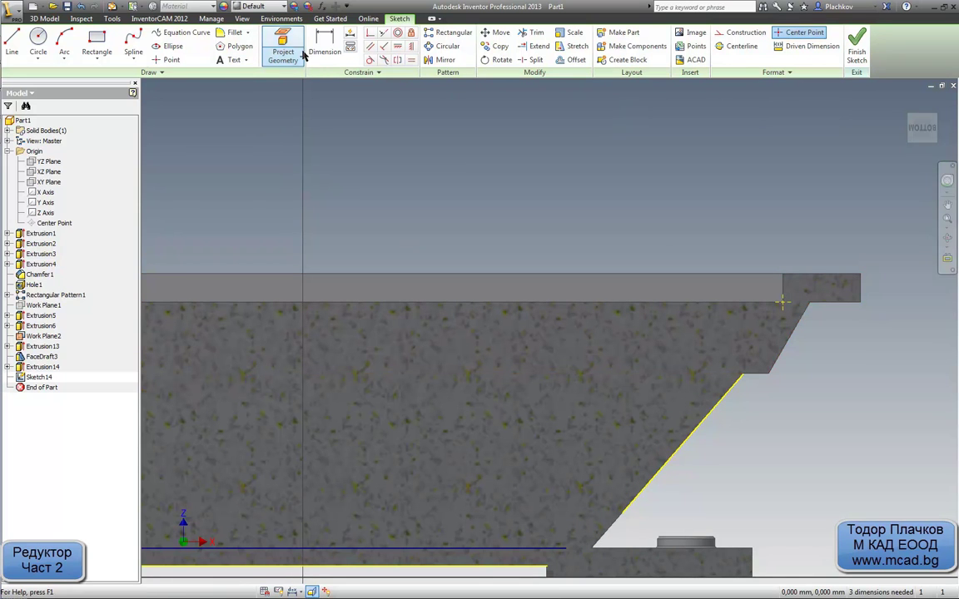
# Draw a sloped line from the bottom line's end to the flange corner, closing the profile
pyautogui.click(11, 42)
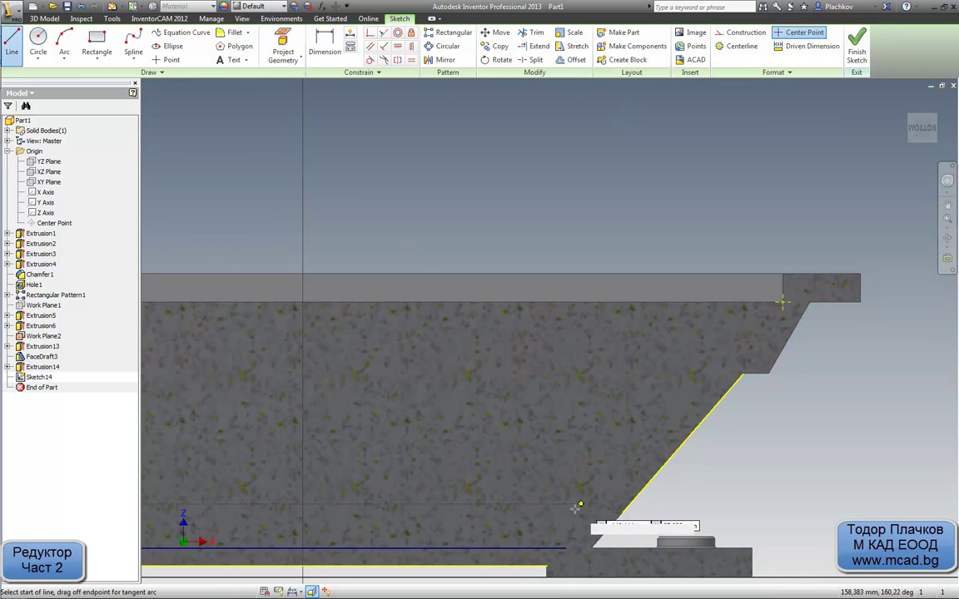
pyautogui.click(567, 548)
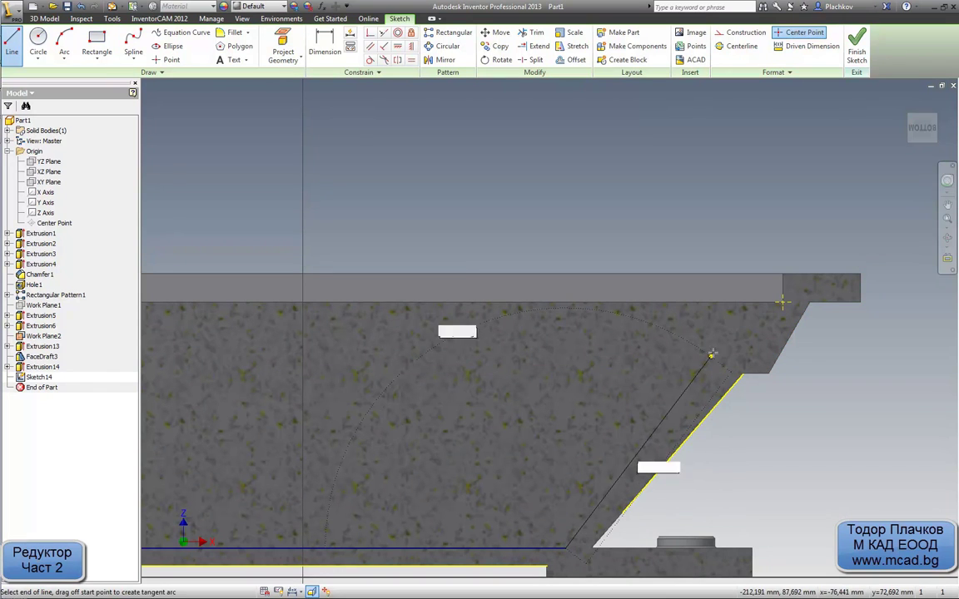
pyautogui.click(781, 301)
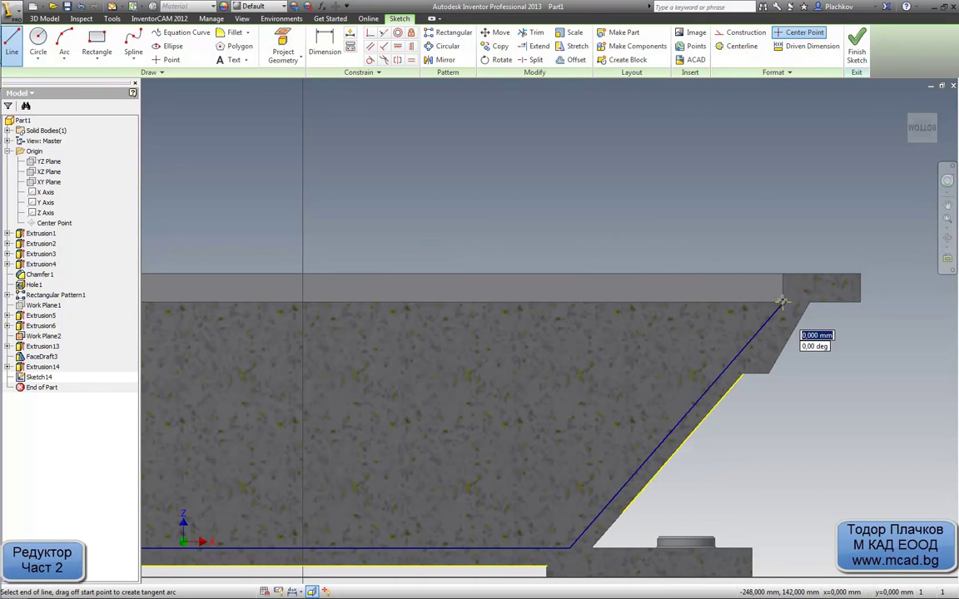
pyautogui.scroll(2, 790, 275)
pyautogui.scroll(2, 786, 238)
pyautogui.scroll(-2, 781, 226)
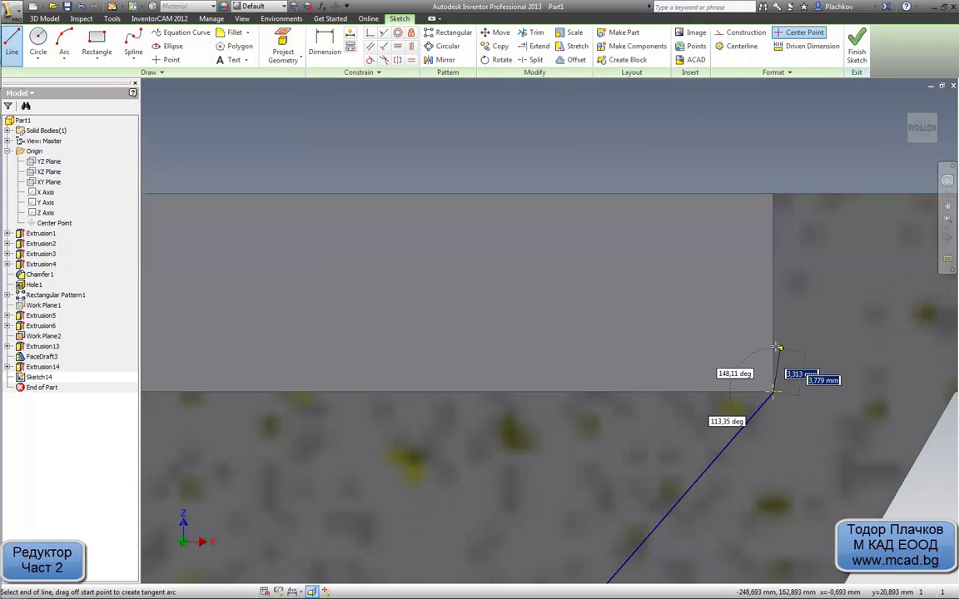
pyautogui.scroll(-3, 775, 349)
pyautogui.scroll(3, 721, 347)
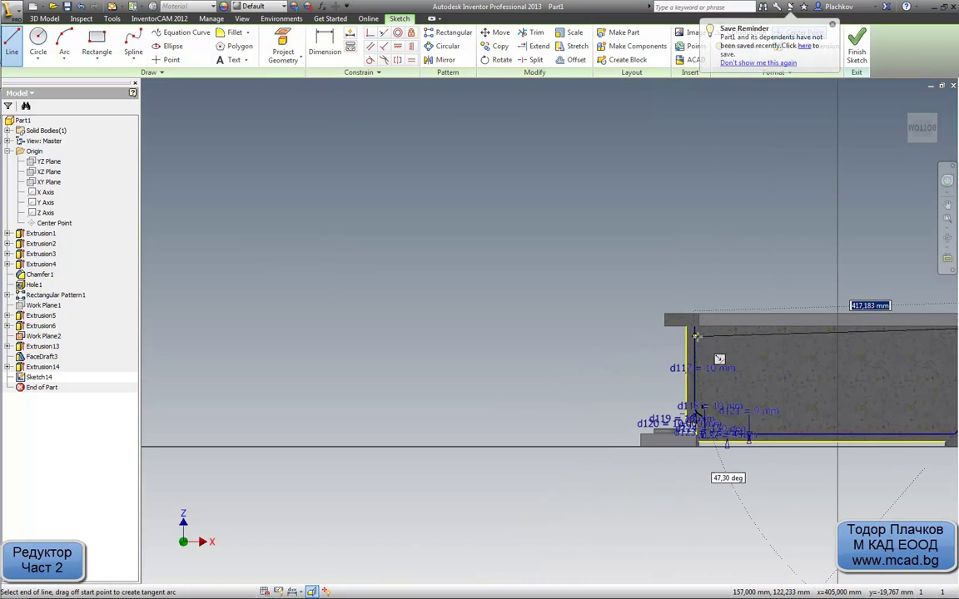
pyautogui.scroll(3, 695, 416)
pyautogui.scroll(-2, 677, 308)
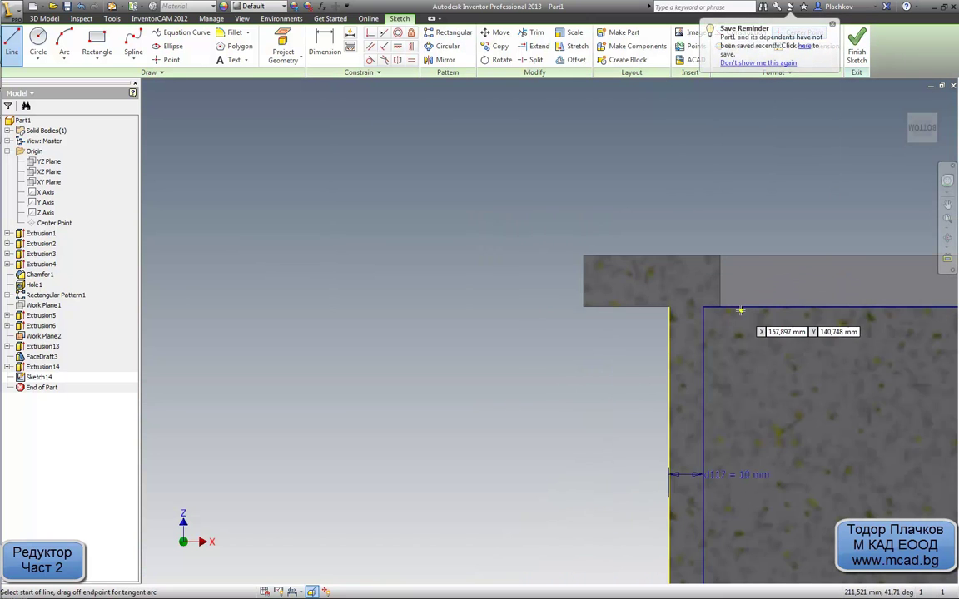
pyautogui.click(670, 310)
pyautogui.scroll(-2, 670, 310)
pyautogui.scroll(-2, 582, 316)
pyautogui.scroll(-1, 511, 346)
pyautogui.moveTo(510, 346); pyautogui.dragTo(469, 355, button='middle')
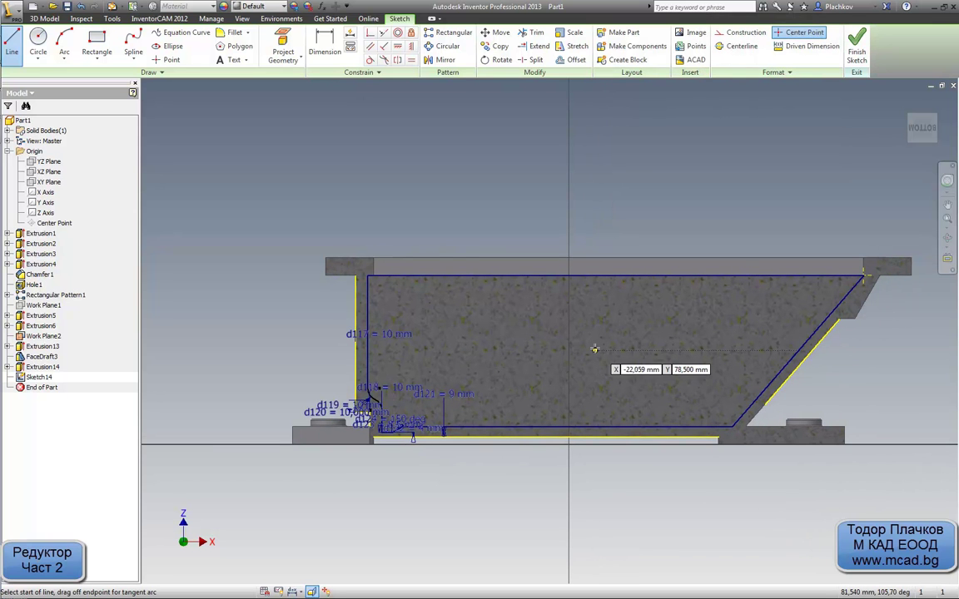
# Finish the 2D sketch, return to the home view, and switch to the AutoCAD drawing
pyautogui.rightClick(678, 169)
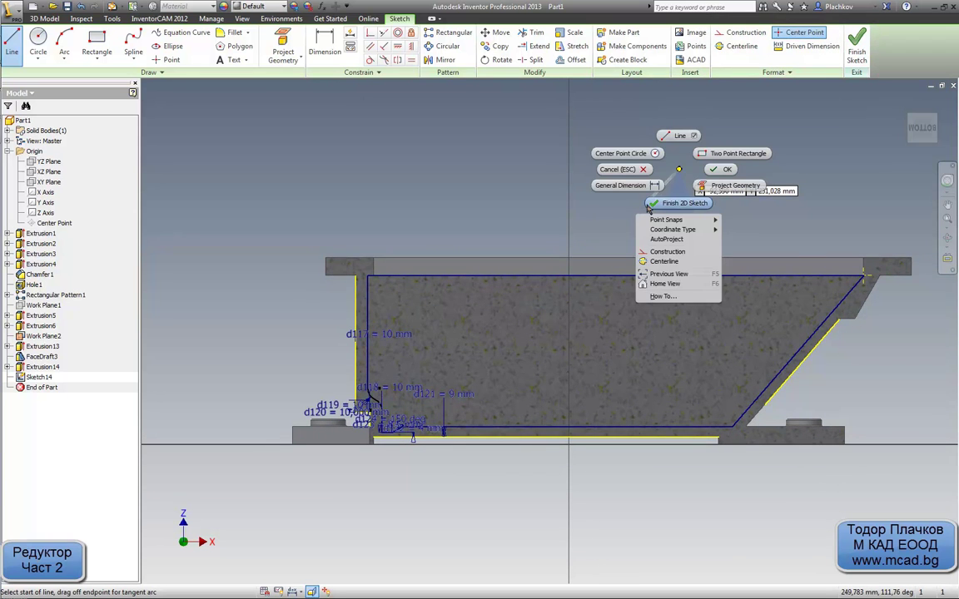
pyautogui.click(720, 171)
pyautogui.rightClick(713, 171)
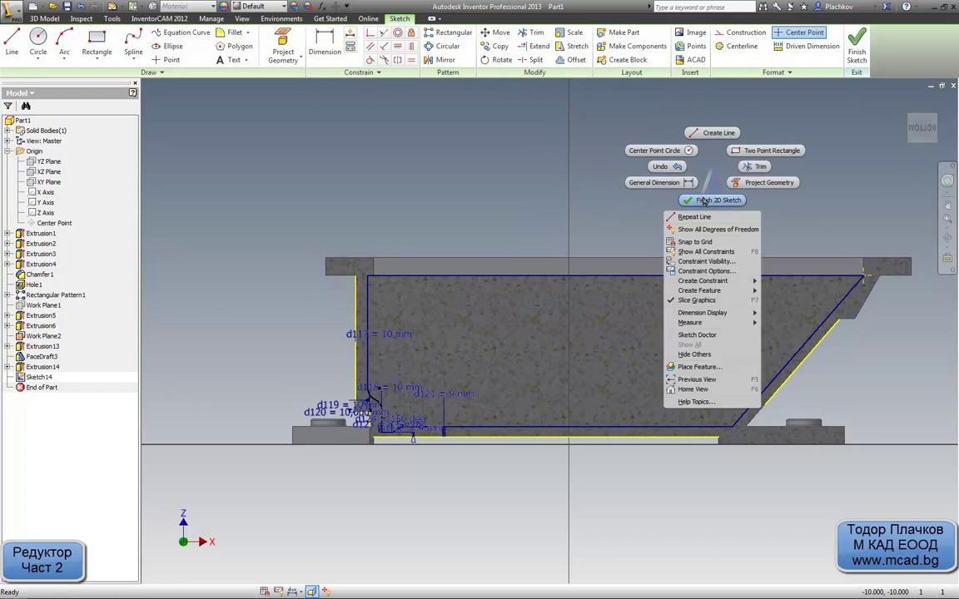
pyautogui.click(704, 201)
pyautogui.press('F6')
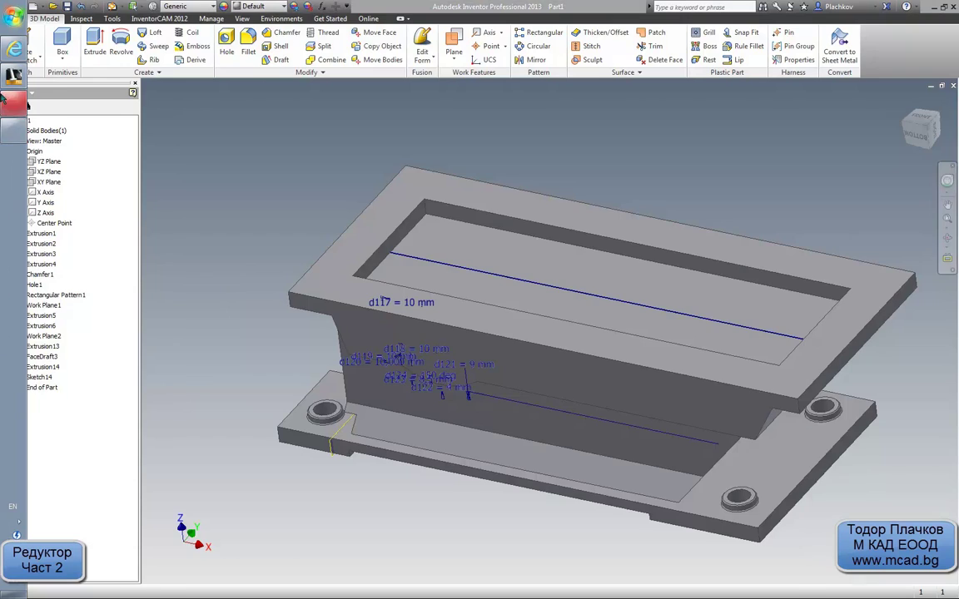
pyautogui.click(13, 103)
# Zoom and pan around the AutoCAD reducer section drawing, then bring Inventor's Part1 forward
pyautogui.scroll(-3, 259, 249)
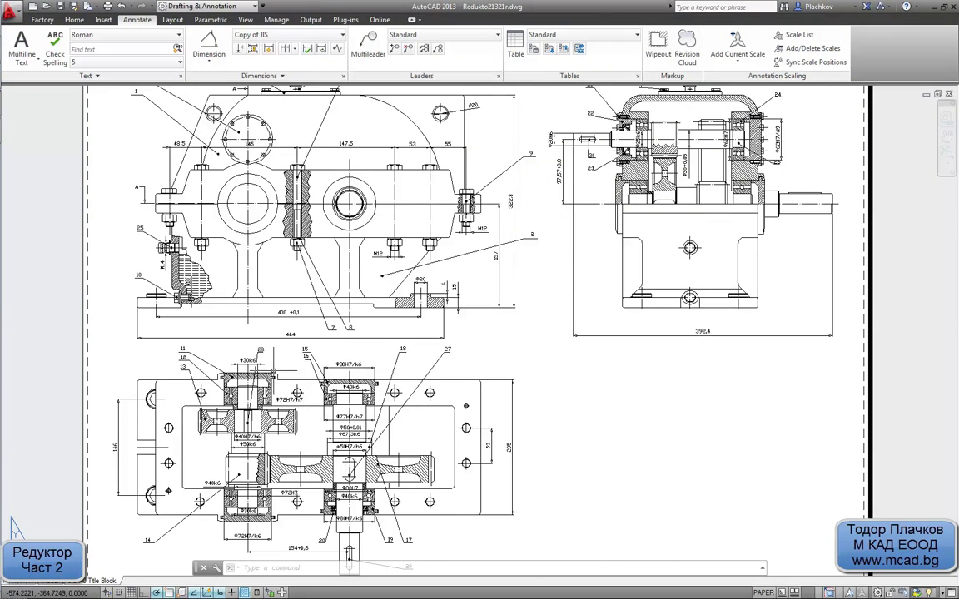
pyautogui.scroll(2, 176, 247)
pyautogui.scroll(2, 174, 268)
pyautogui.scroll(2, 173, 270)
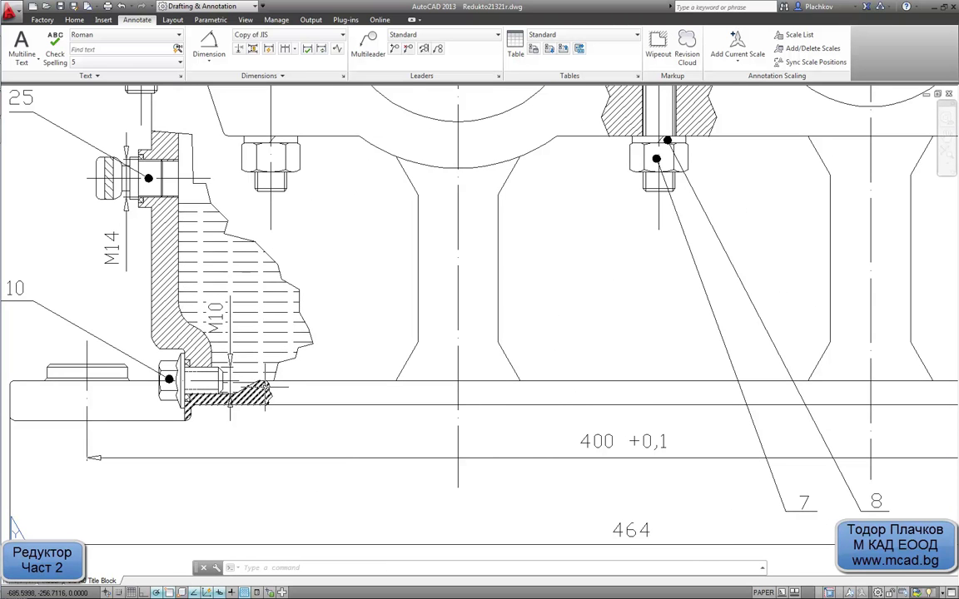
pyautogui.scroll(-4, 207, 312)
pyautogui.moveTo(532, 440); pyautogui.dragTo(355, 429, button='middle')
pyautogui.scroll(2, 531, 221)
pyautogui.scroll(-1, 569, 264)
pyautogui.moveTo(569, 265); pyautogui.dragTo(438, 351, button='middle')
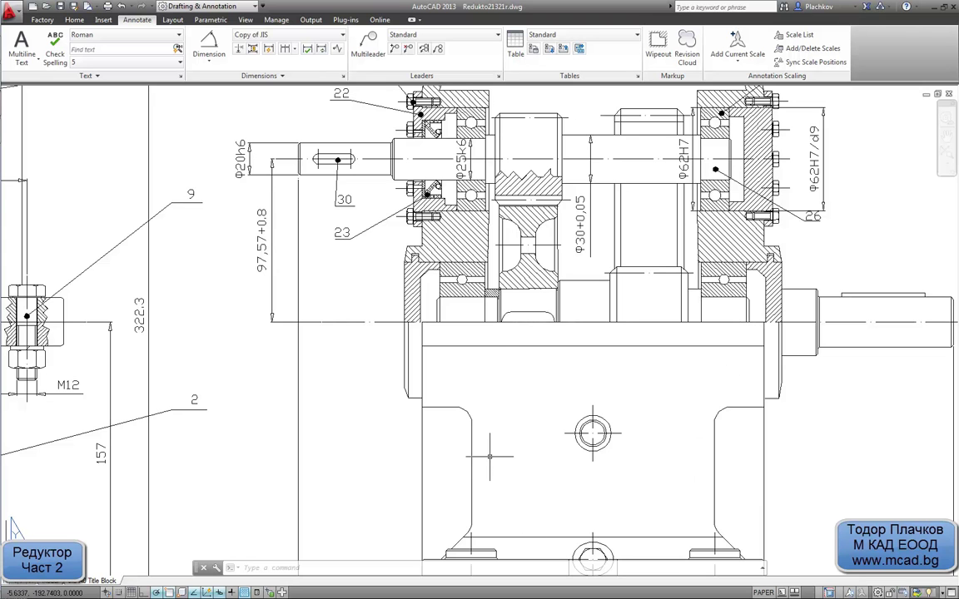
pyautogui.scroll(-3, 455, 377)
pyautogui.scroll(3, 455, 378)
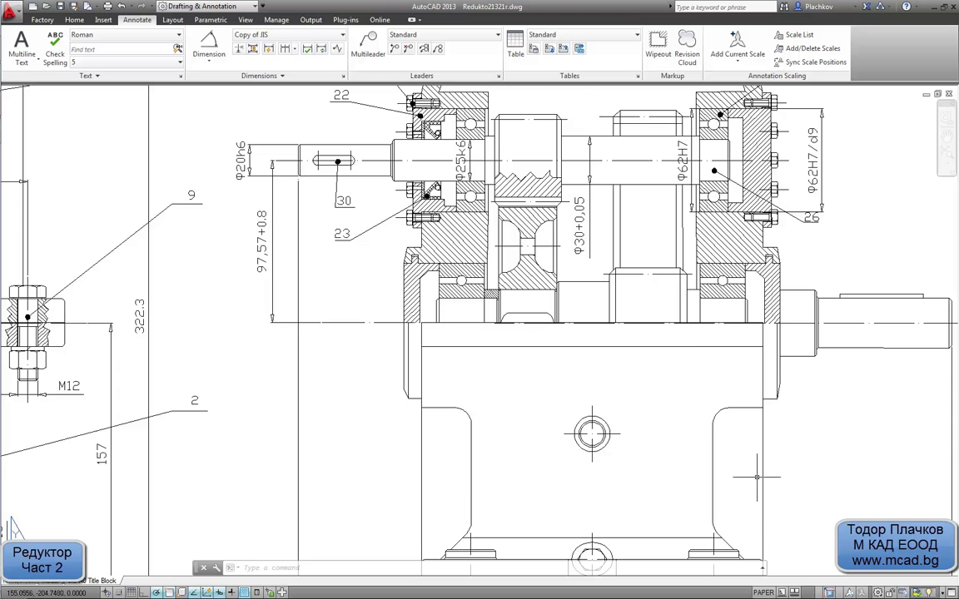
pyautogui.scroll(2, 315, 345)
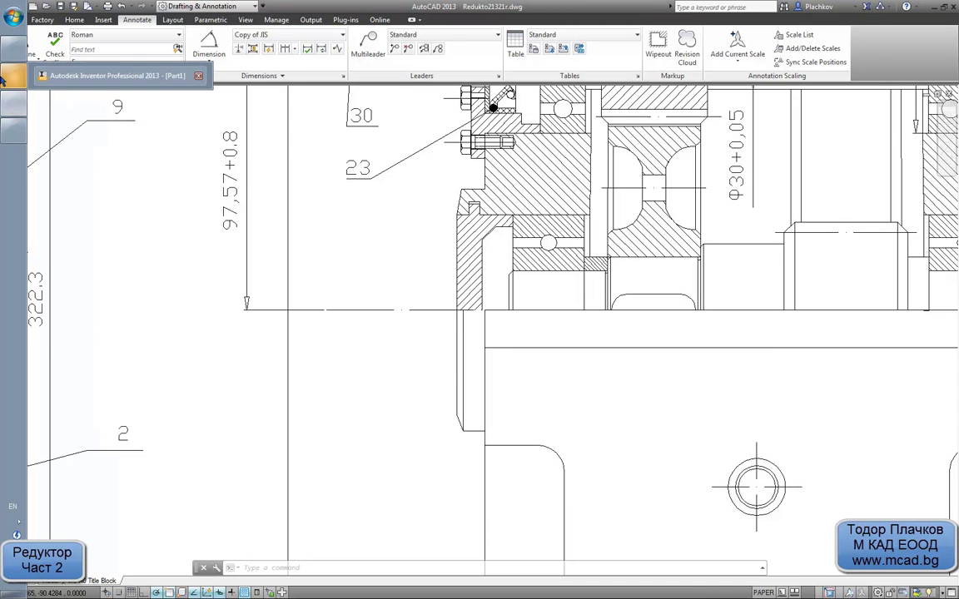
pyautogui.click(3, 77)
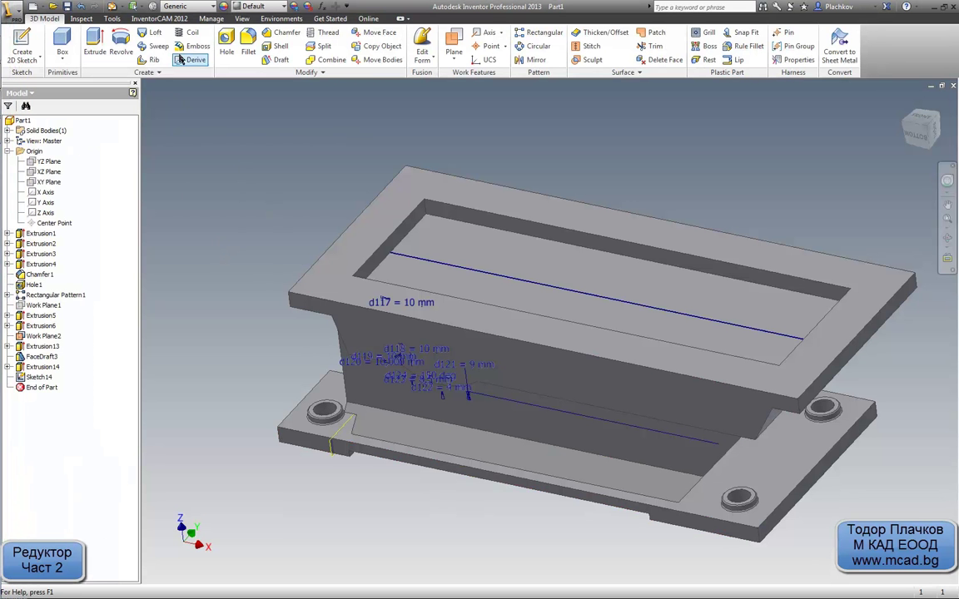
# Create Work Plane7 offset -77.7875 mm from the housing's end face
pyautogui.click(453, 45)
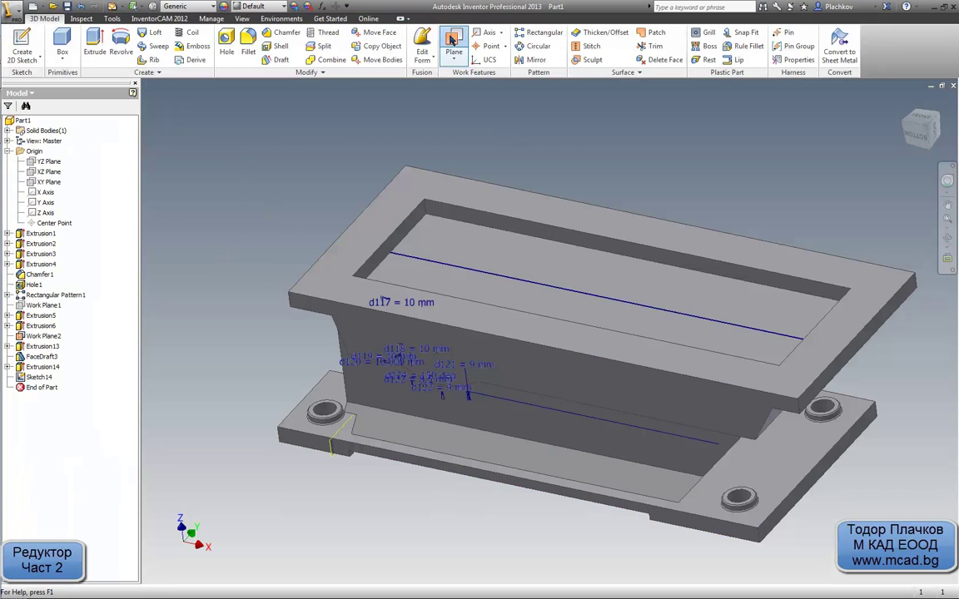
pyautogui.click(389, 396)
pyautogui.press('Escape')
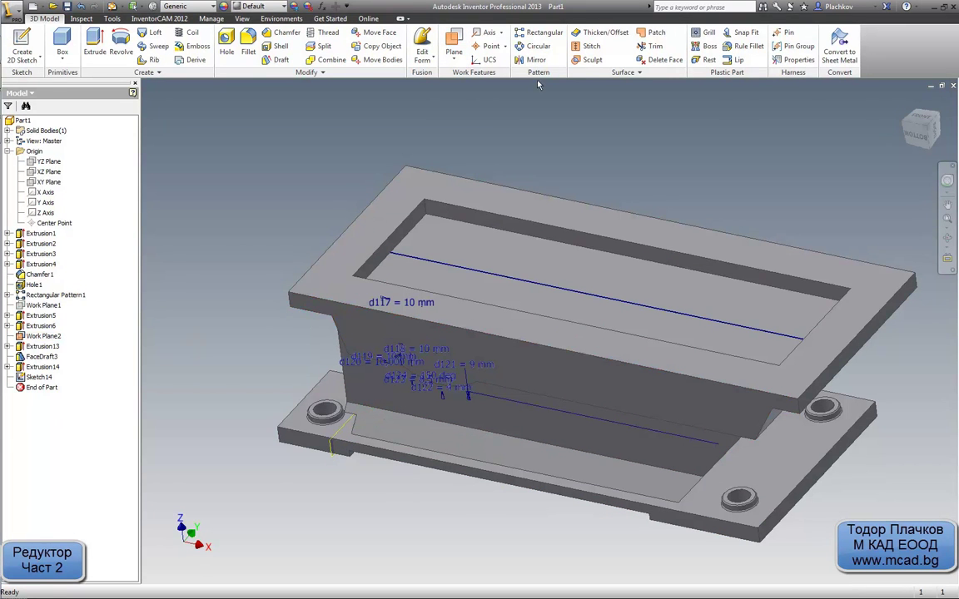
pyautogui.click(454, 43)
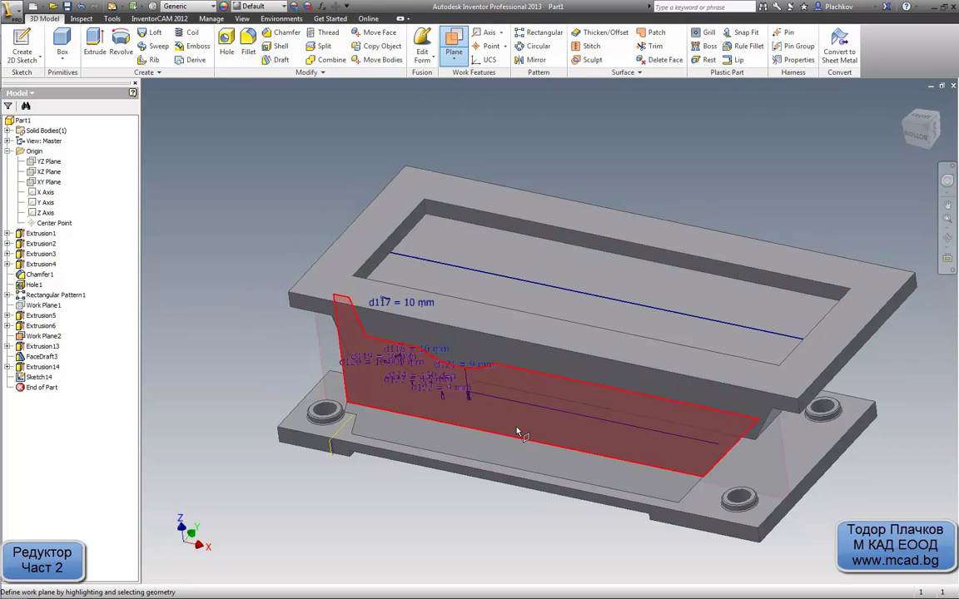
pyautogui.click(518, 434)
pyautogui.moveTo(566, 368)
pyautogui.mouseDown()
pyautogui.moveTo(568, 390)
pyautogui.moveTo(545, 412)
pyautogui.mouseUp()
pyautogui.write('-10')
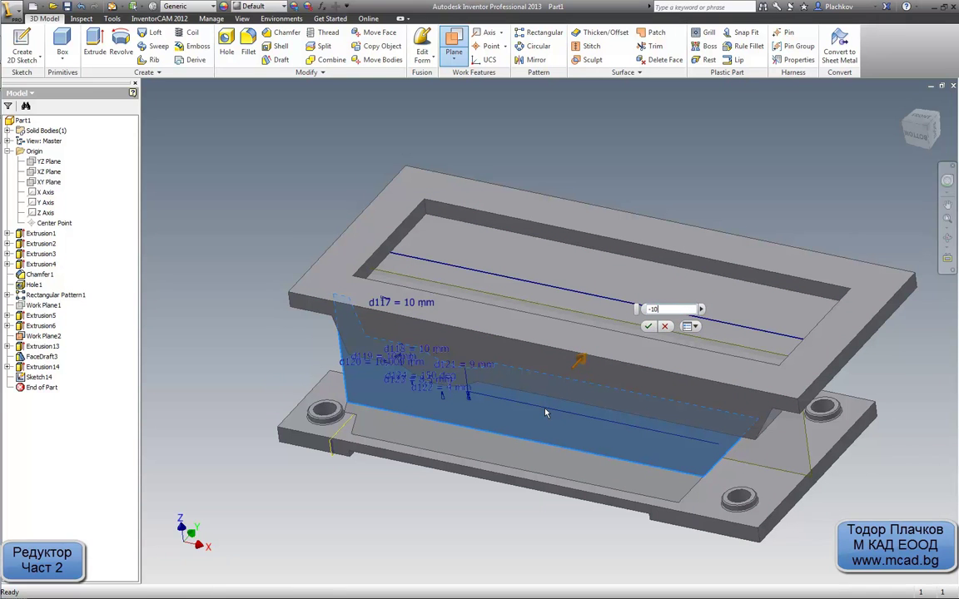
pyautogui.press('Return')
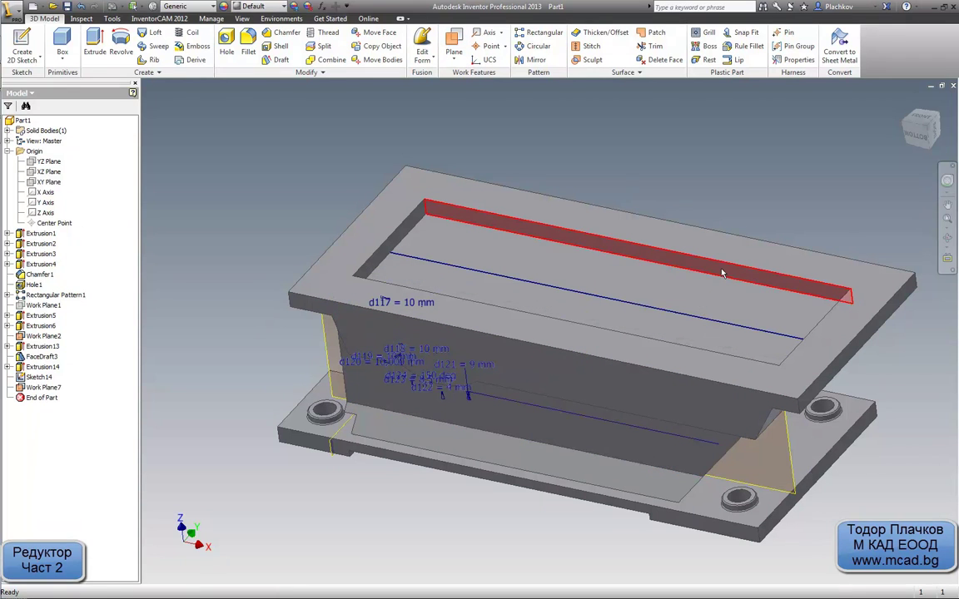
# Create Work Plane8 offset -10 mm from the inner side face
pyautogui.keyDown('shift'); pyautogui.moveTo(549, 294); pyautogui.dragTo(591, 406, button='middle'); pyautogui.keyUp('shift')
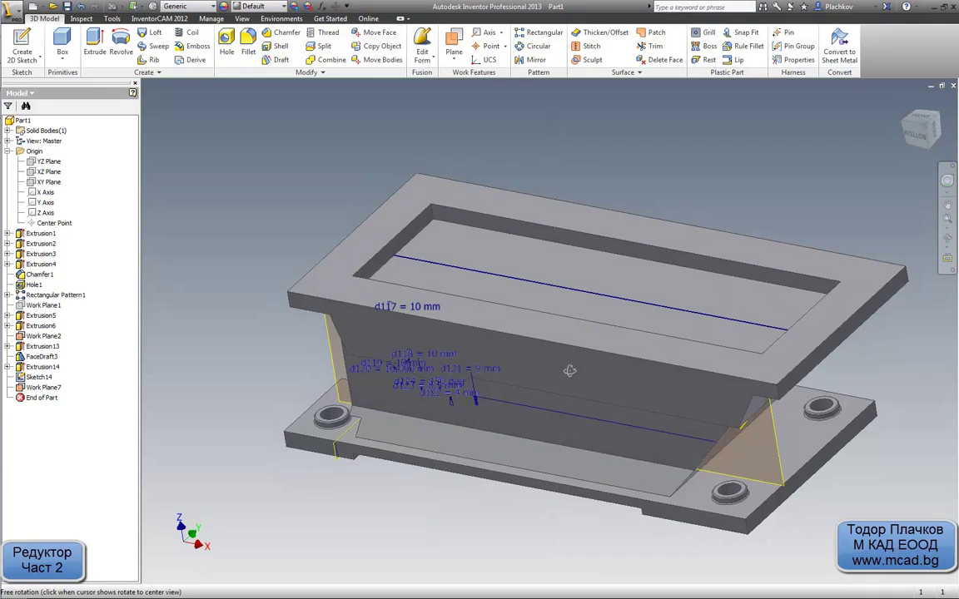
pyautogui.click(598, 422)
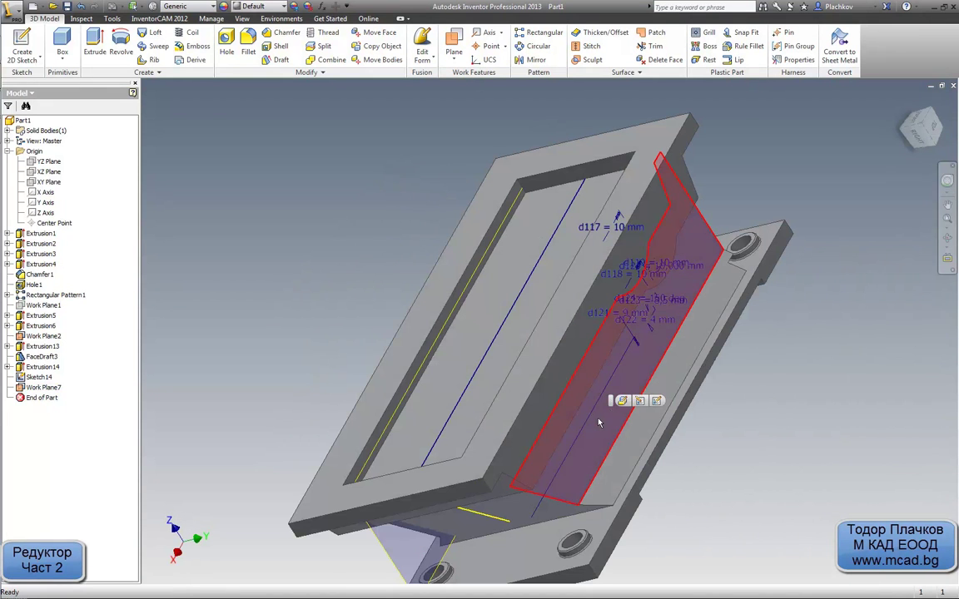
pyautogui.click(407, 179)
pyautogui.click(453, 42)
pyautogui.click(574, 439)
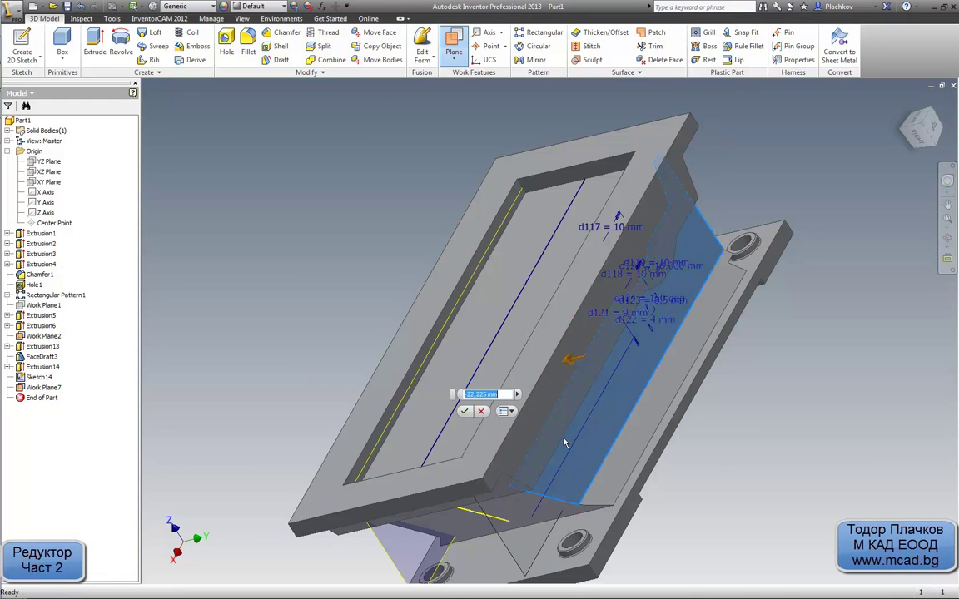
pyautogui.write('-10')
pyautogui.press('Return')
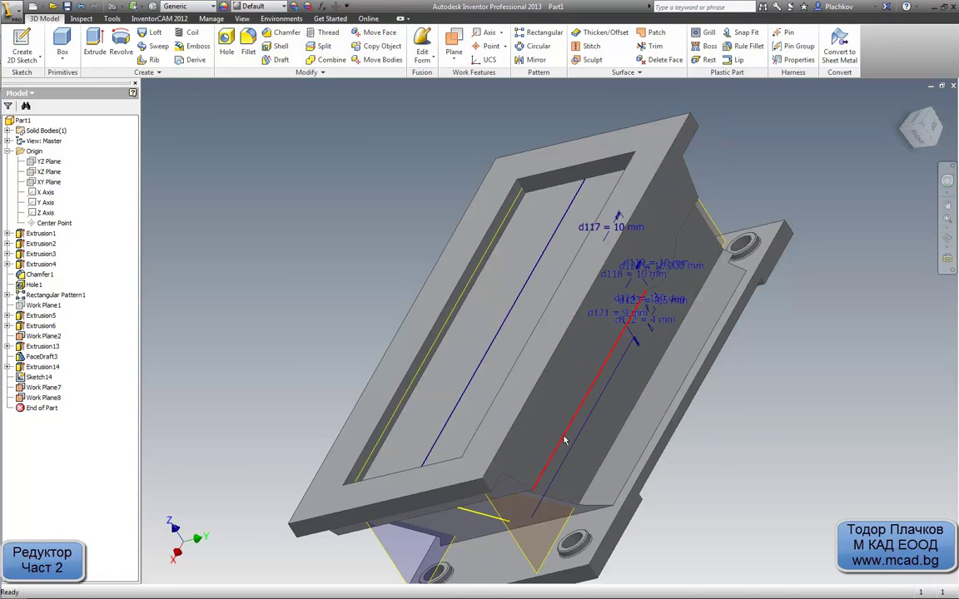
pyautogui.moveTo(564, 441)
pyautogui.keyDown('shift'); pyautogui.mouseDown(button='middle')
pyautogui.moveTo(616, 360)
pyautogui.moveTo(648, 349)
pyautogui.mouseUp(button='middle'); pyautogui.keyUp('shift')
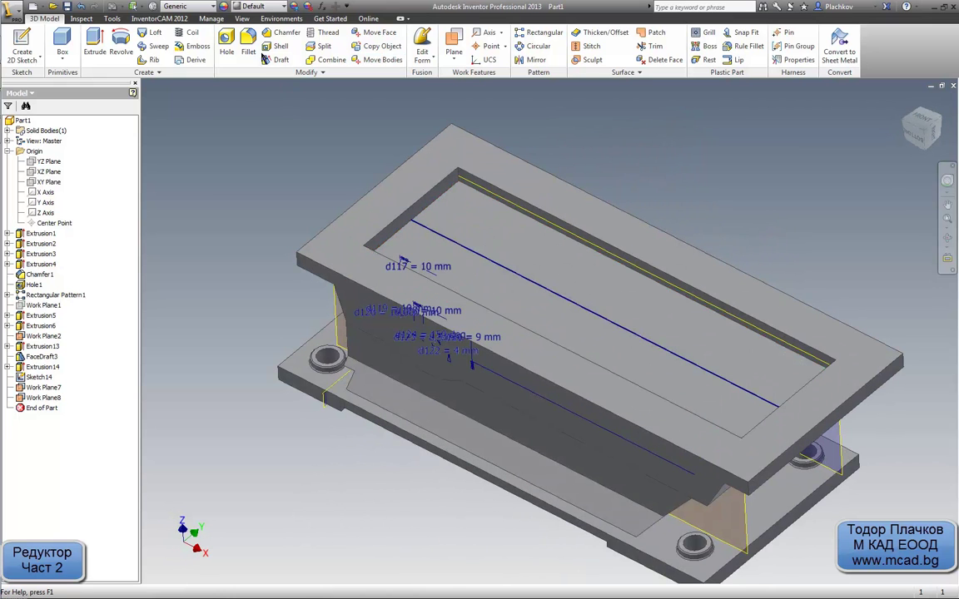
# Cut-extrude the Sketch14 profile between Work Plane7 and Work Plane8 as Extrusion15
pyautogui.click(94, 43)
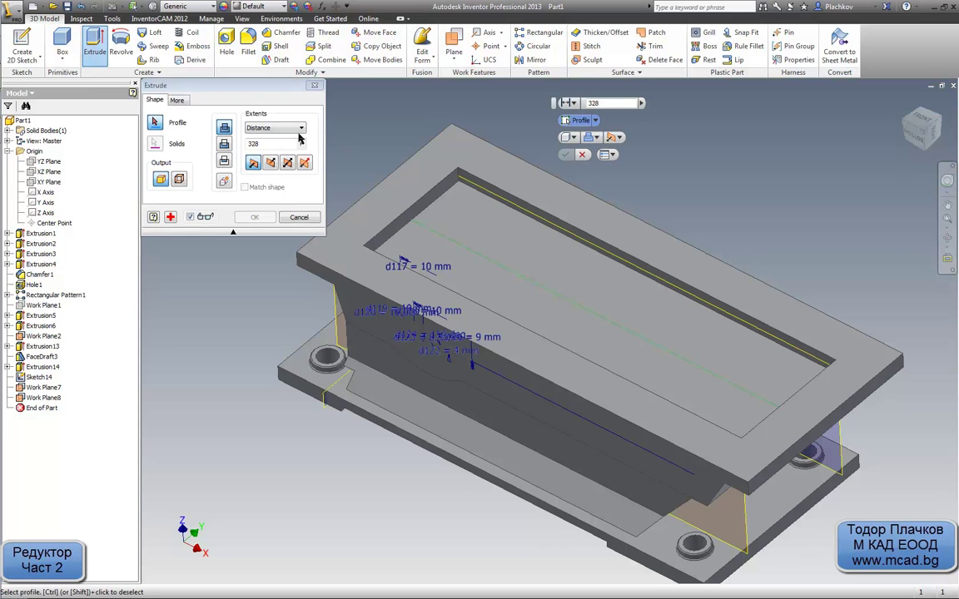
pyautogui.click(516, 314)
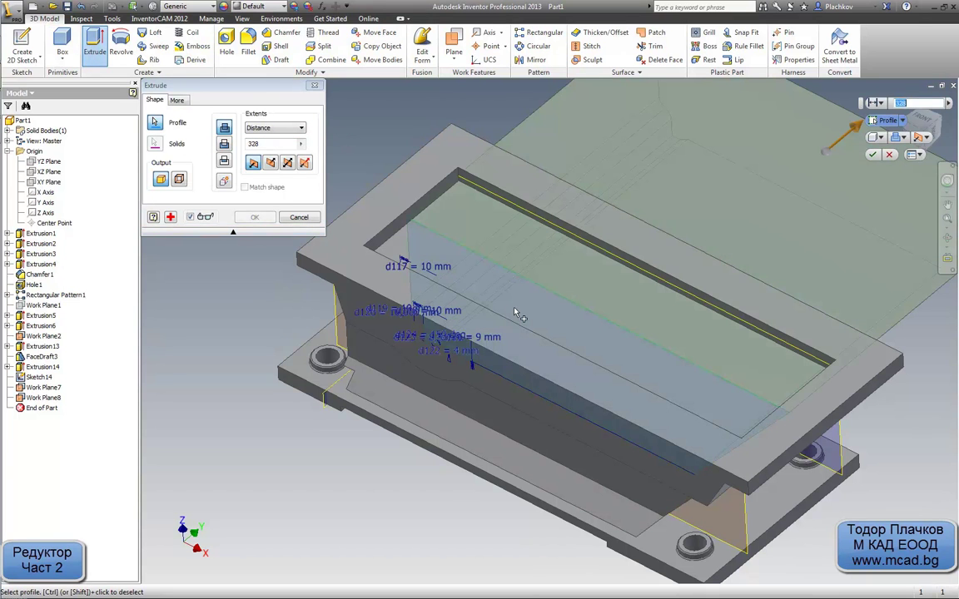
pyautogui.click(268, 131)
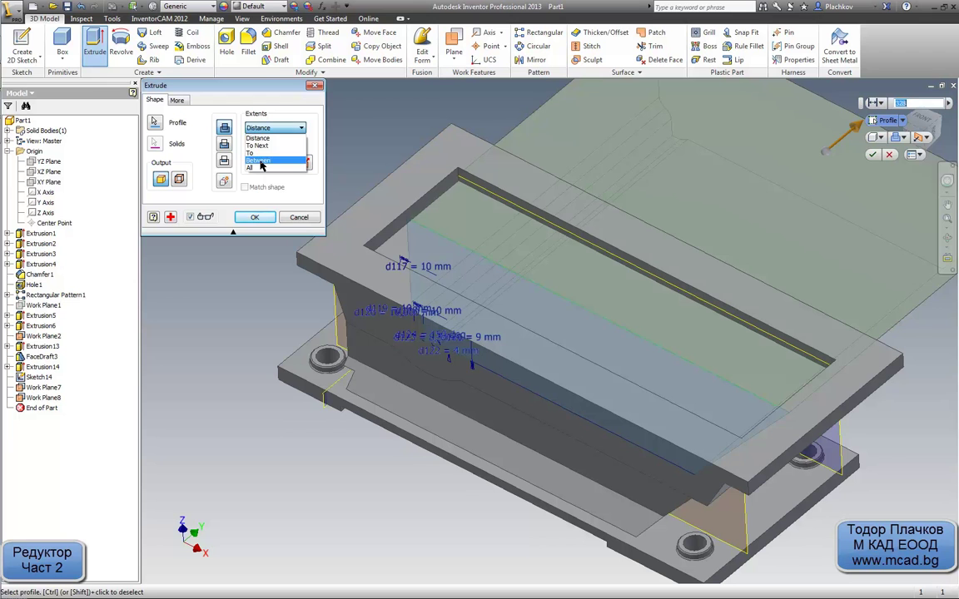
pyautogui.click(260, 160)
pyautogui.click(707, 416)
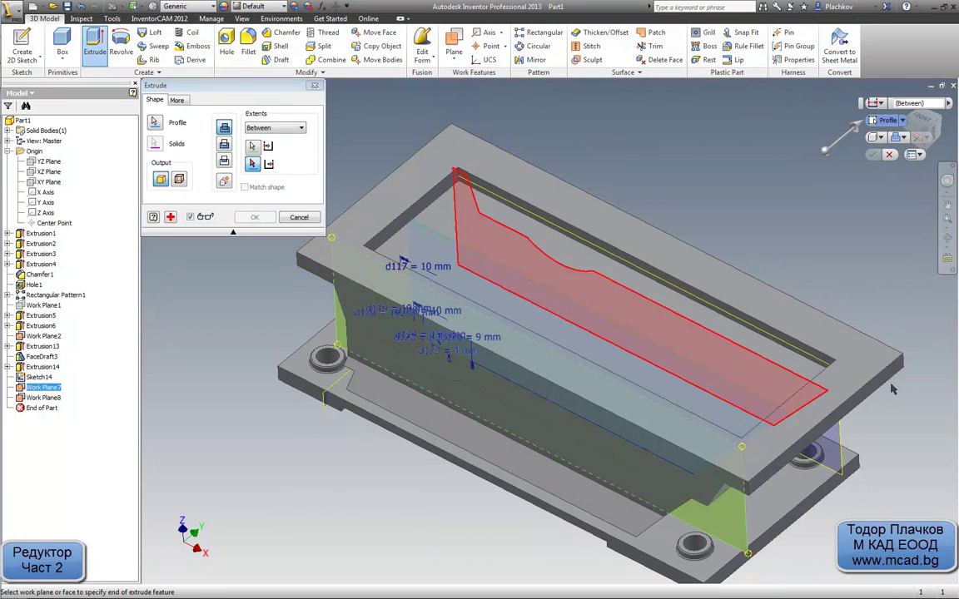
pyautogui.click(761, 404)
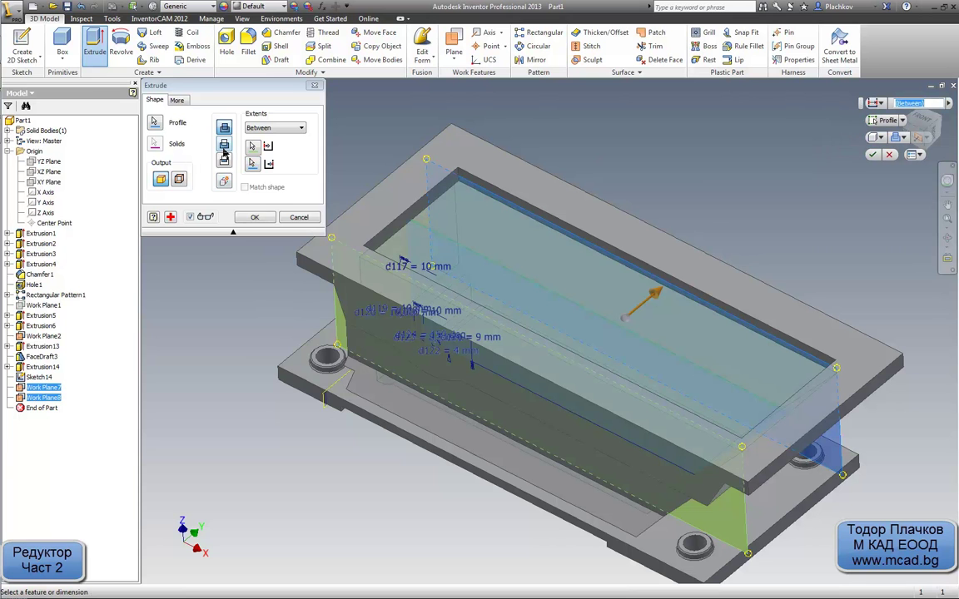
pyautogui.click(224, 145)
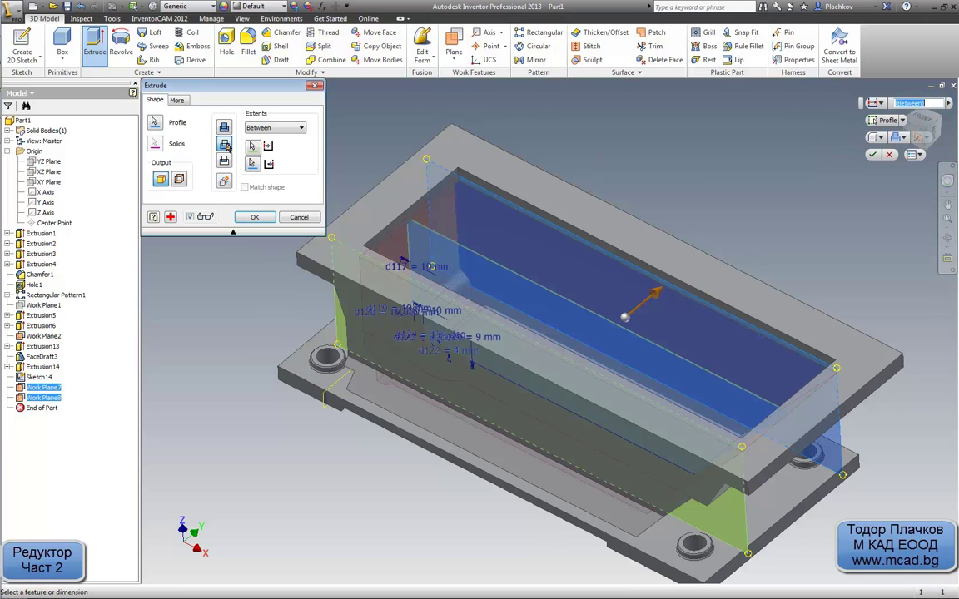
pyautogui.click(256, 216)
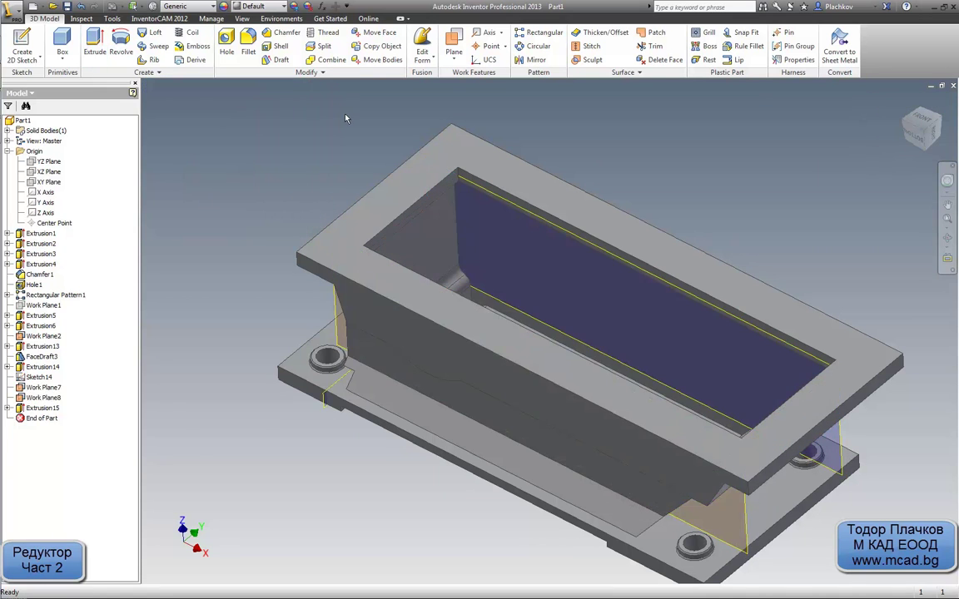
pyautogui.moveTo(552, 265)
pyautogui.keyDown('shift'); pyautogui.mouseDown(button='middle')
pyautogui.moveTo(476, 229)
pyautogui.moveTo(472, 350)
pyautogui.moveTo(569, 315)
pyautogui.moveTo(483, 310)
pyautogui.moveTo(400, 367)
pyautogui.moveTo(350, 264)
pyautogui.moveTo(370, 254)
pyautogui.mouseUp(button='middle'); pyautogui.keyUp('shift')
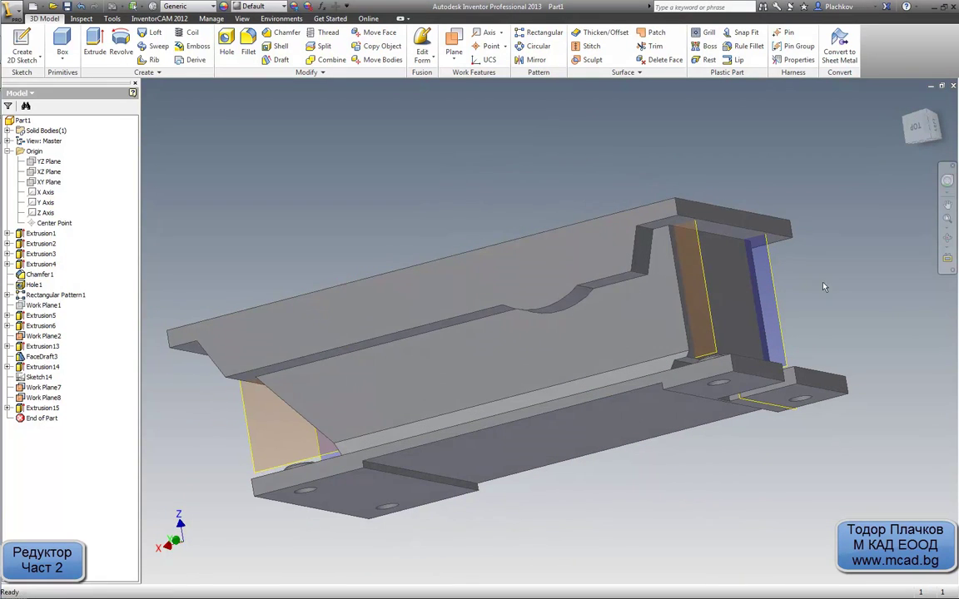
pyautogui.moveTo(655, 242)
pyautogui.keyDown('shift'); pyautogui.mouseDown(button='middle')
pyautogui.moveTo(541, 267)
pyautogui.moveTo(530, 320)
pyautogui.mouseUp(button='middle'); pyautogui.keyUp('shift')
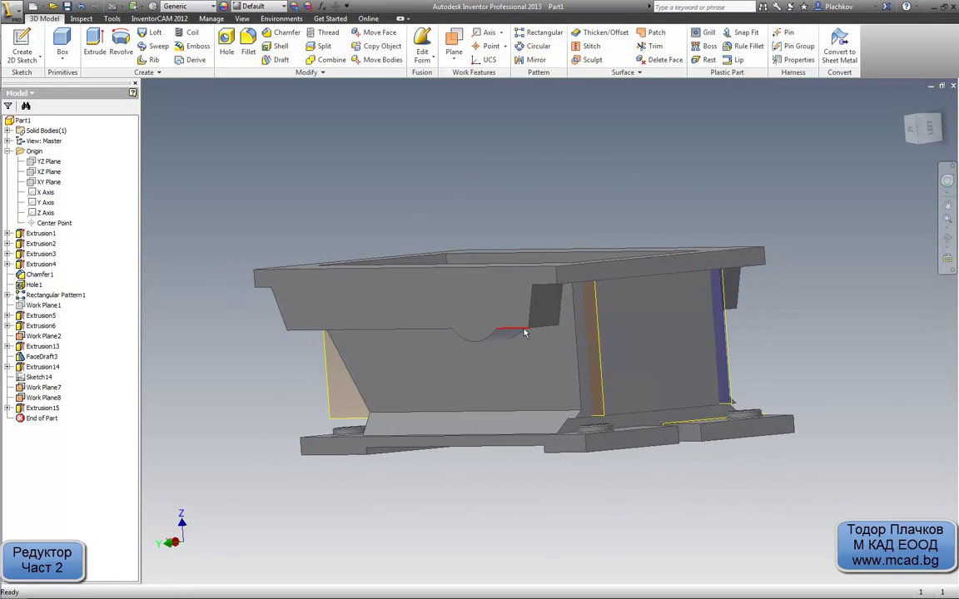
pyautogui.moveTo(512, 194)
pyautogui.keyDown('shift'); pyautogui.mouseDown(button='middle')
pyautogui.moveTo(516, 283)
pyautogui.moveTo(422, 293)
pyautogui.mouseUp(button='middle'); pyautogui.keyUp('shift')
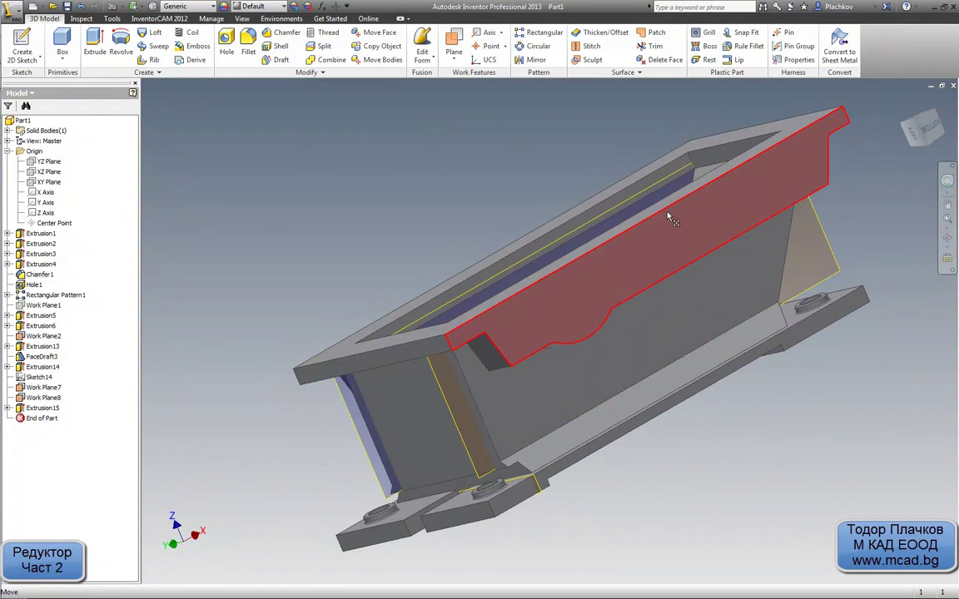
pyautogui.click(508, 276)
pyautogui.press('Escape')
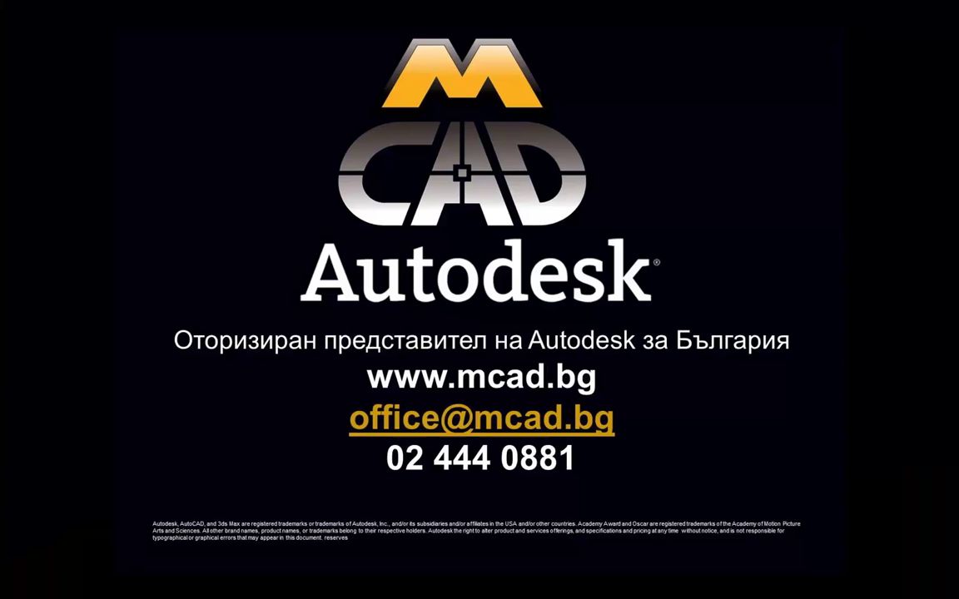